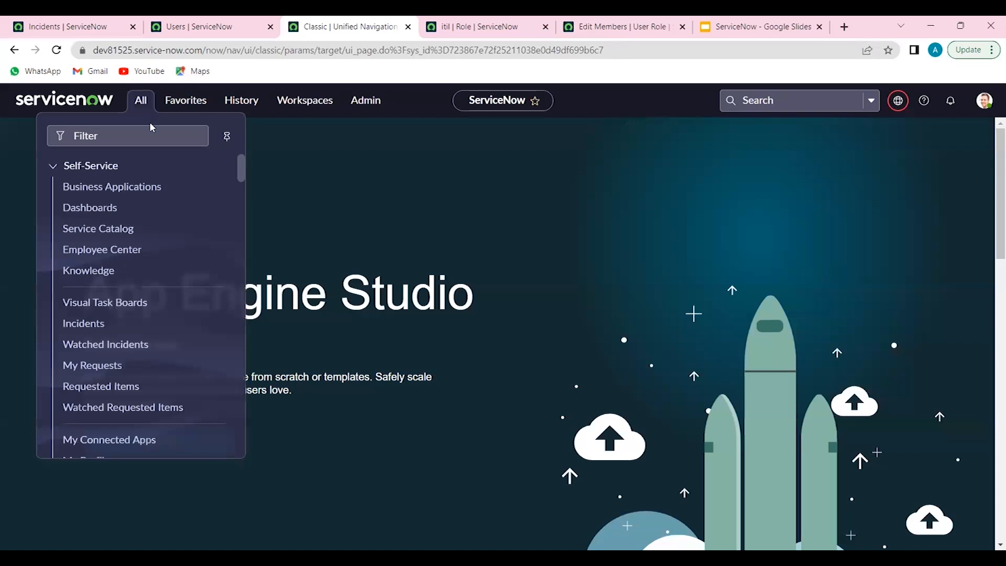
Filter the application navigator for "tables" and open the Tables module under System Definition
{"action": "left_click", "coordinate": [153, 130]}
{"action": "type", "text": "tables"}
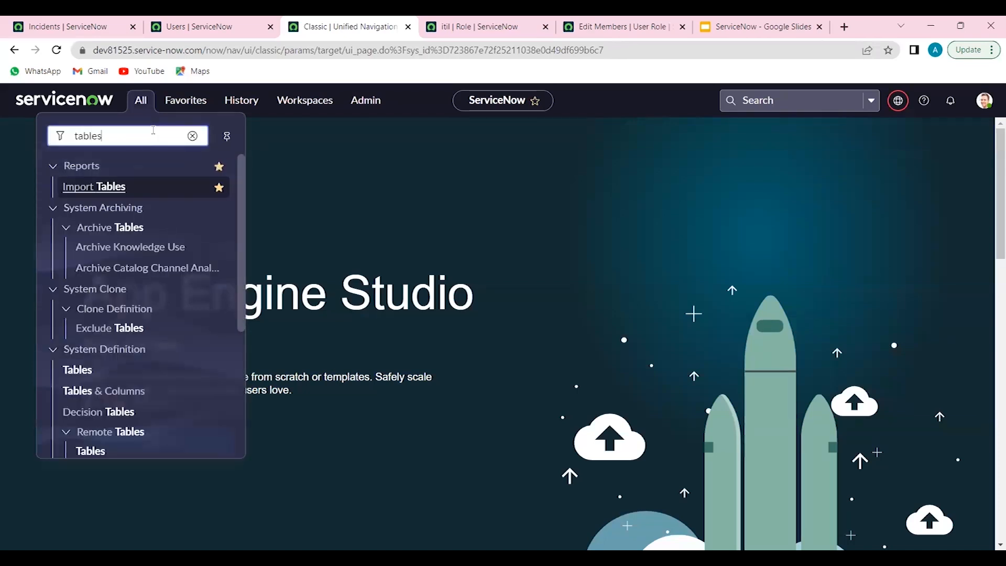
{"action": "scroll", "coordinate": [94, 314], "scroll_direction": "down", "scroll_amount": 1}
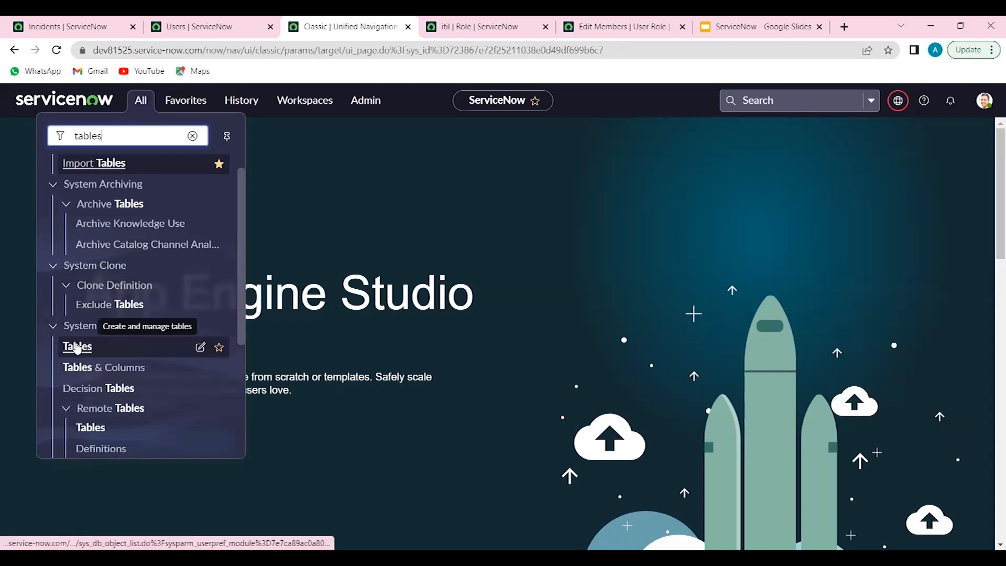
{"action": "left_click", "coordinate": [77, 347]}
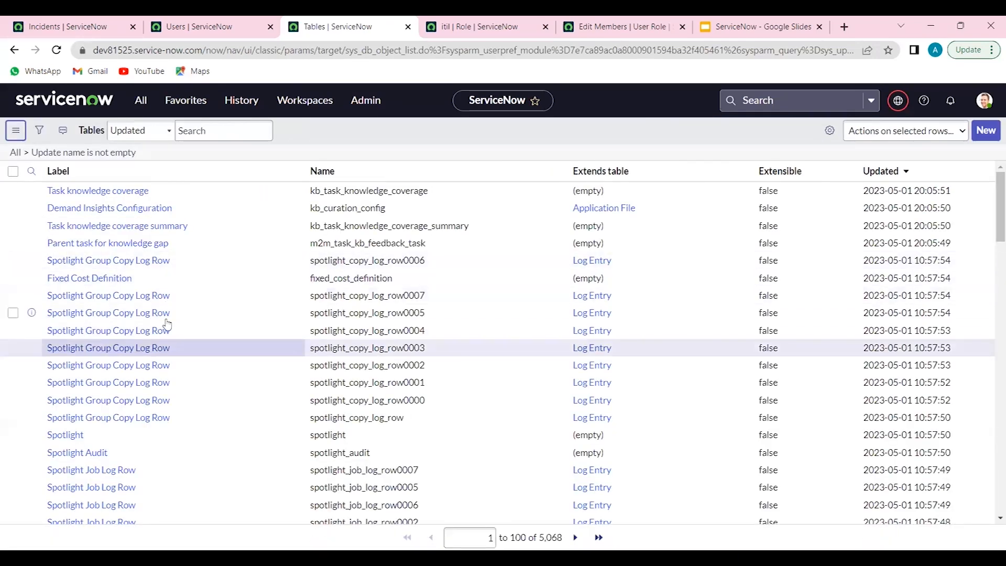
Filter the tables list by the label "incident"
{"action": "left_click", "coordinate": [130, 200]}
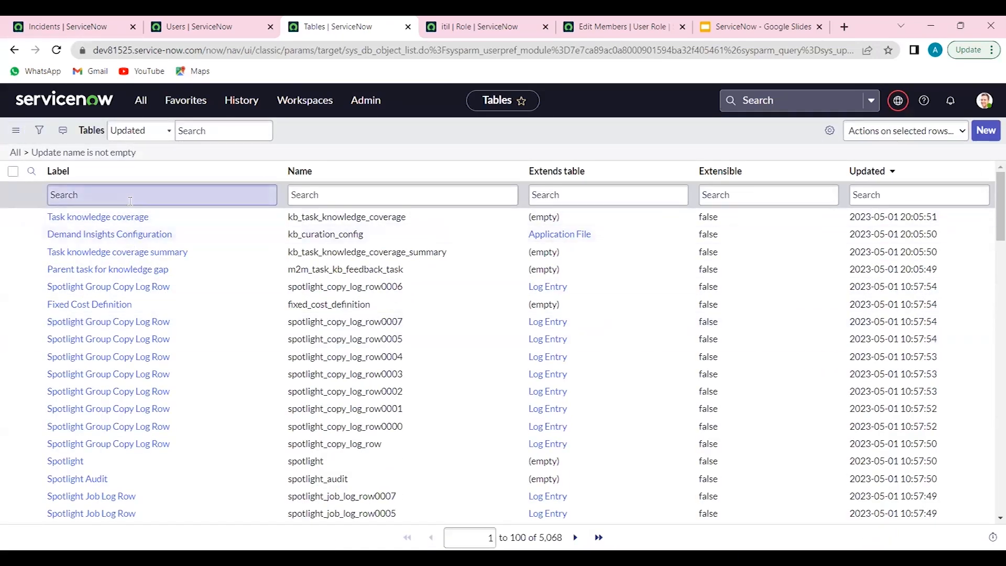
{"action": "type", "text": "incident"}
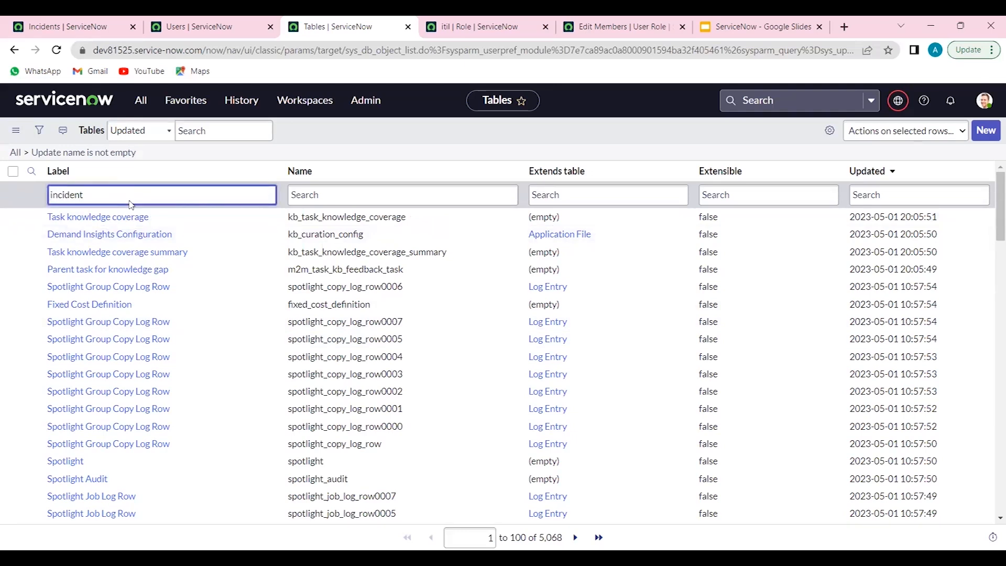
{"action": "key", "text": "Return"}
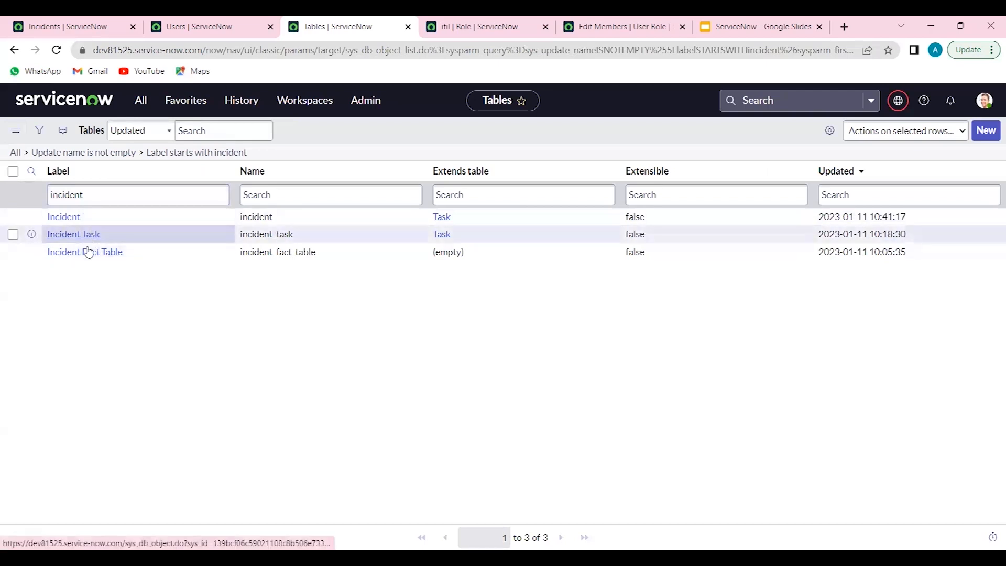
Open the Incident table record in a separate browser tab and highlight sys_db_object_list in the tables list's address
{"action": "middle_click", "coordinate": [68, 219]}
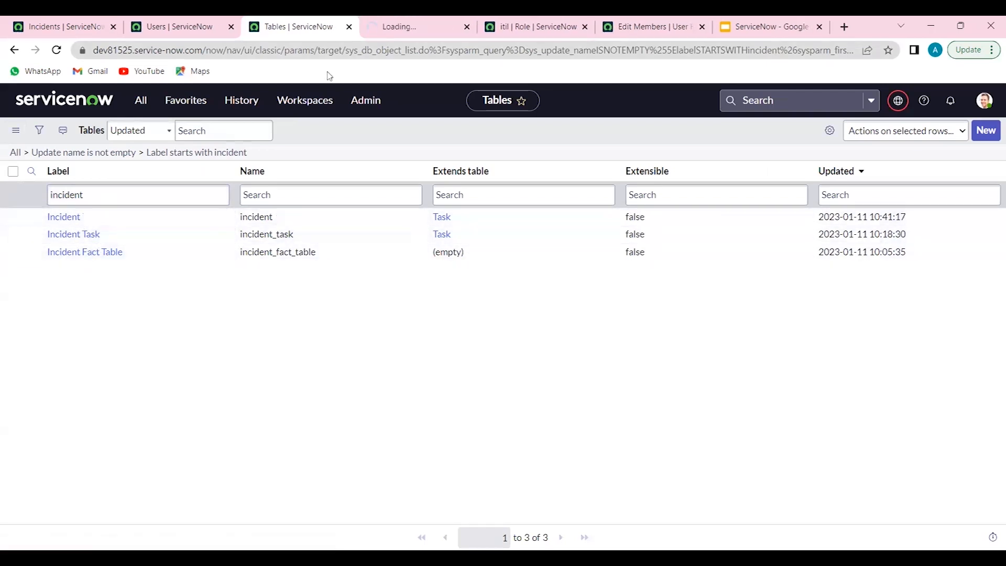
{"action": "double_click", "coordinate": [389, 50]}
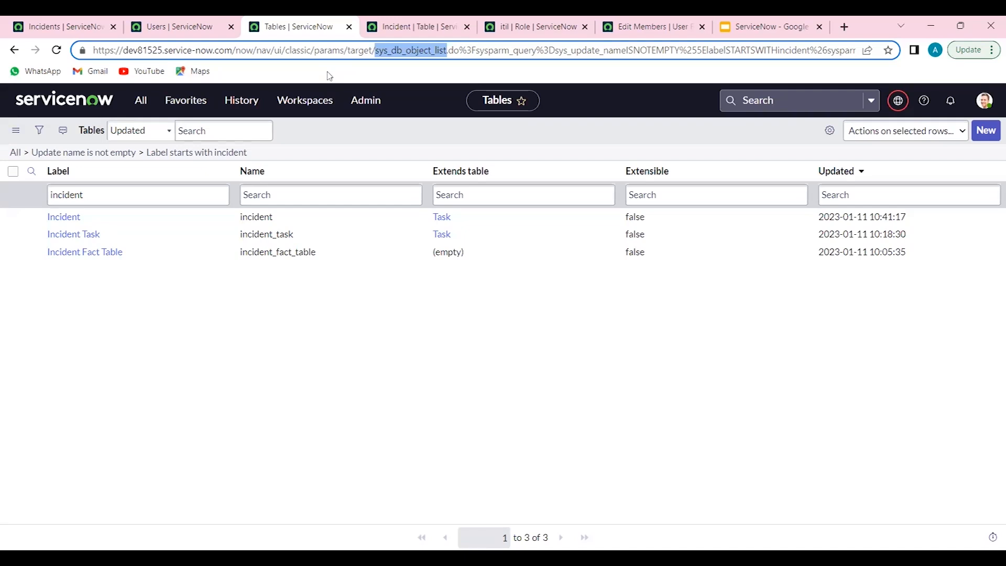
{"action": "left_click", "coordinate": [63, 217]}
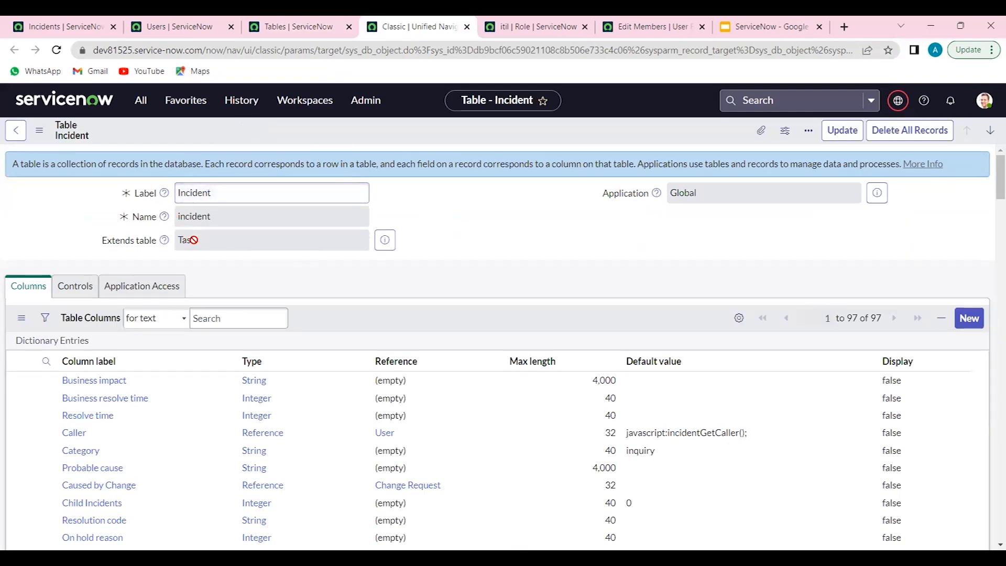
Examine the Incident table's Extends table, Label and Application fields by highlighting their values
{"action": "left_click", "coordinate": [174, 245]}
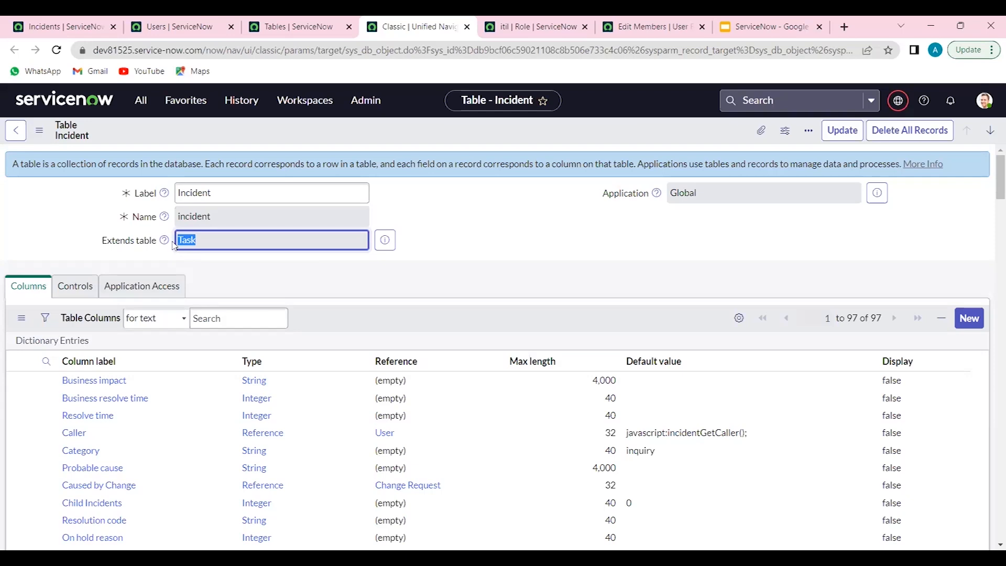
{"action": "left_click", "coordinate": [219, 245]}
{"action": "left_click_drag", "start_coordinate": [220, 245], "coordinate": [176, 238]}
{"action": "left_click", "coordinate": [223, 198]}
{"action": "left_click_drag", "start_coordinate": [223, 198], "coordinate": [173, 192]}
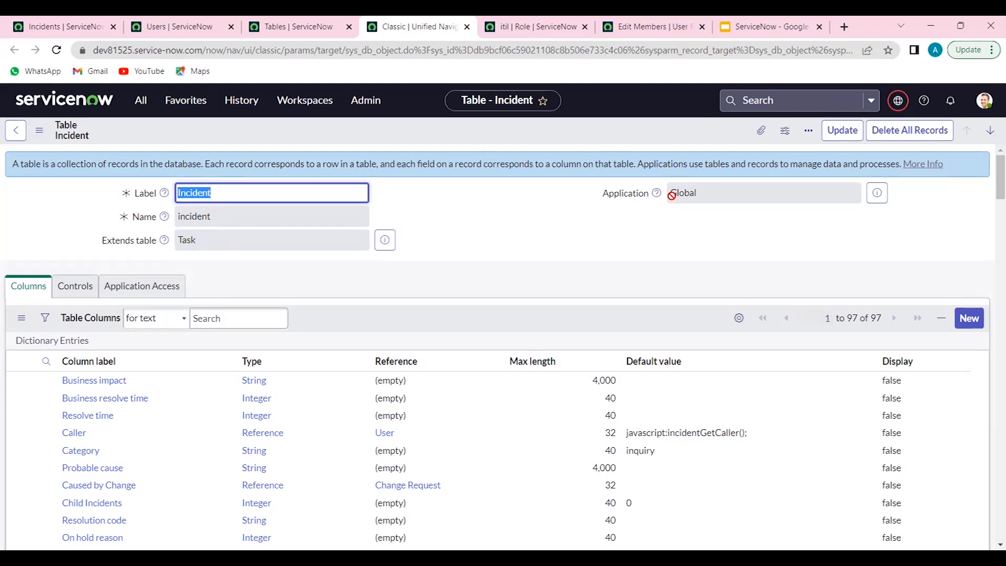
{"action": "left_click_drag", "start_coordinate": [689, 193], "coordinate": [657, 197]}
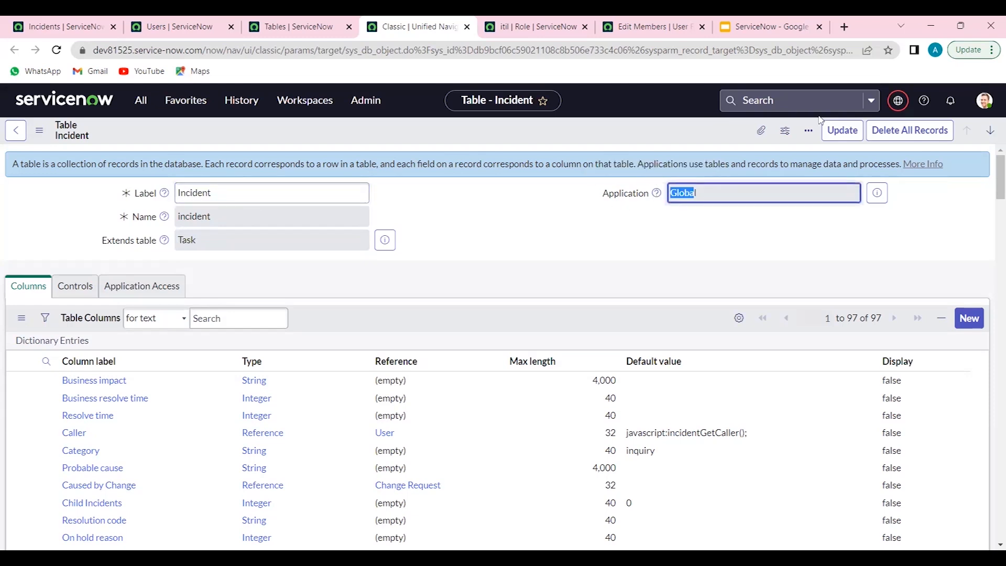
View the Incident table's Controls and Application Access settings, then return to its column list
{"action": "scroll", "coordinate": [332, 237], "scroll_direction": "down", "scroll_amount": 2}
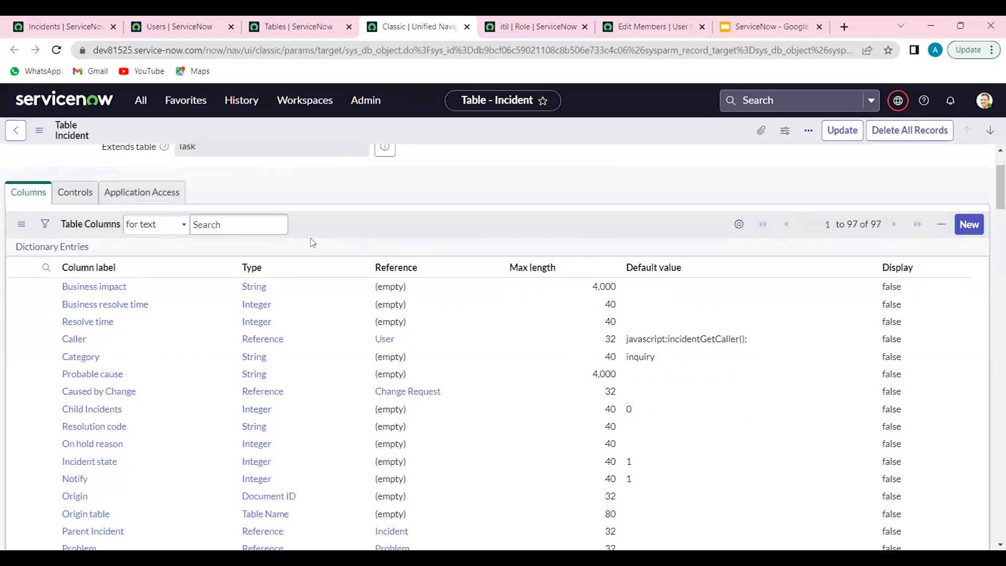
{"action": "left_click", "coordinate": [71, 194]}
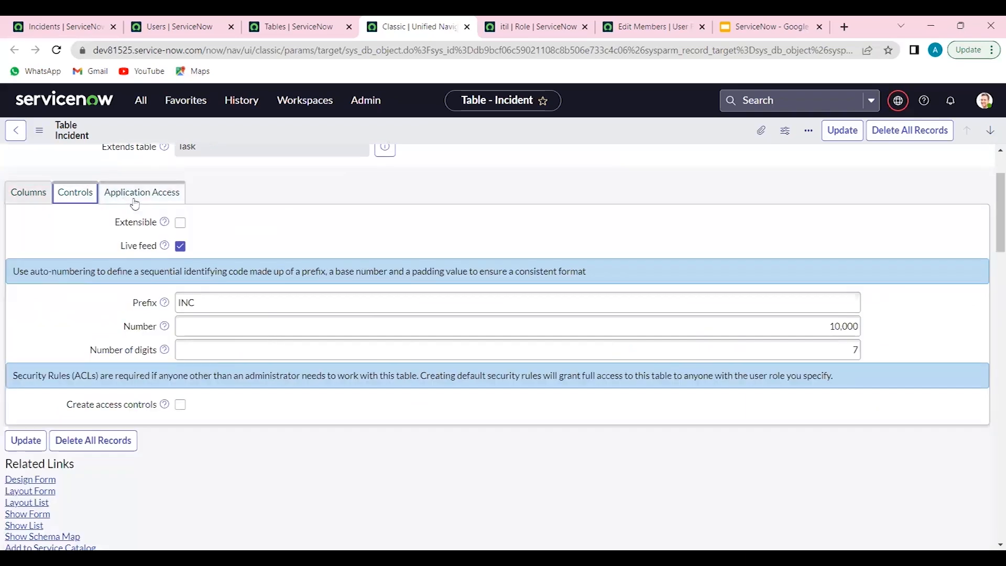
{"action": "left_click", "coordinate": [137, 194]}
{"action": "left_click", "coordinate": [37, 201]}
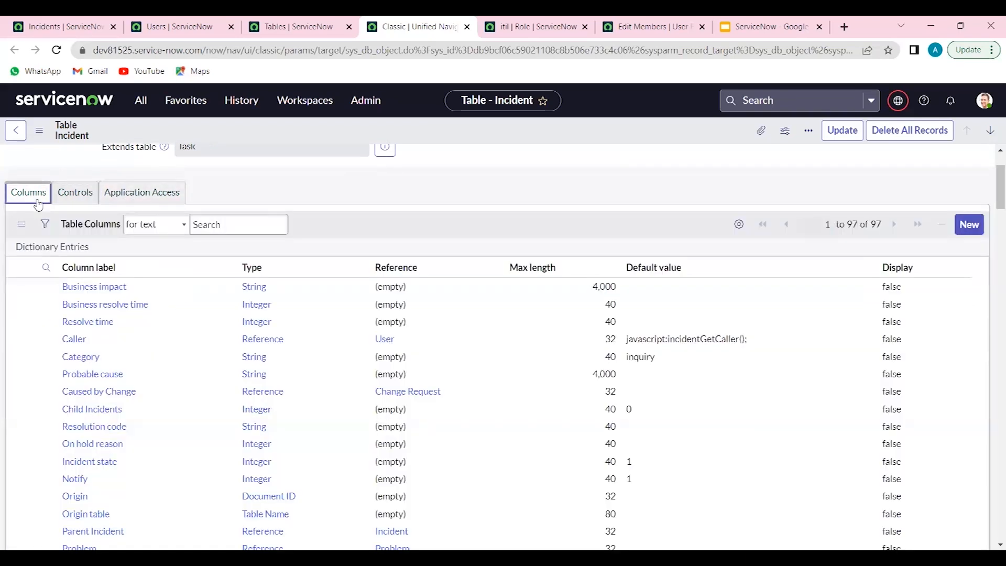
Examine the Incident table's column labels, types and references
{"action": "scroll", "coordinate": [243, 283], "scroll_direction": "down", "scroll_amount": 2}
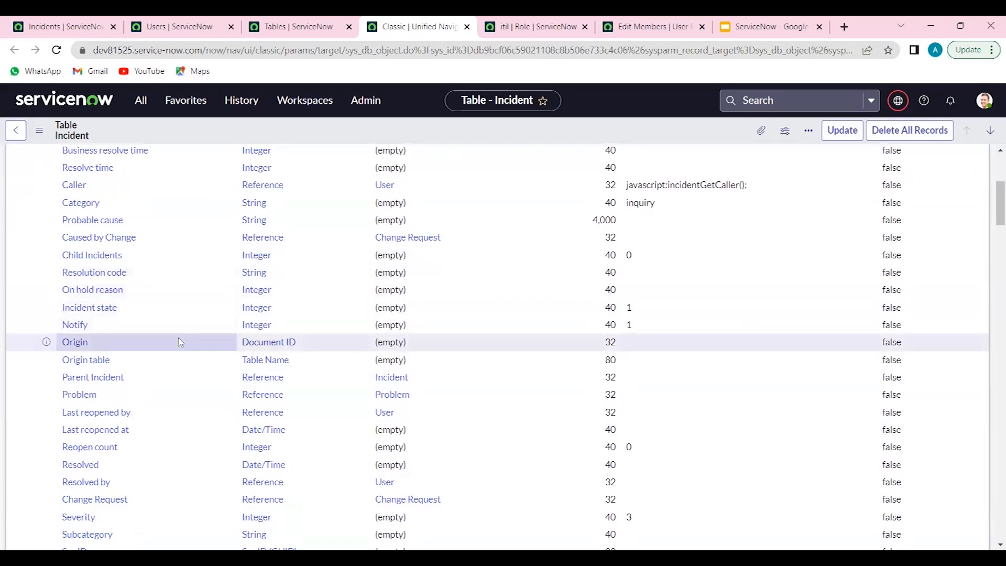
{"action": "scroll", "coordinate": [180, 337], "scroll_direction": "down", "scroll_amount": 8}
{"action": "scroll", "coordinate": [179, 342], "scroll_direction": "up", "scroll_amount": 3}
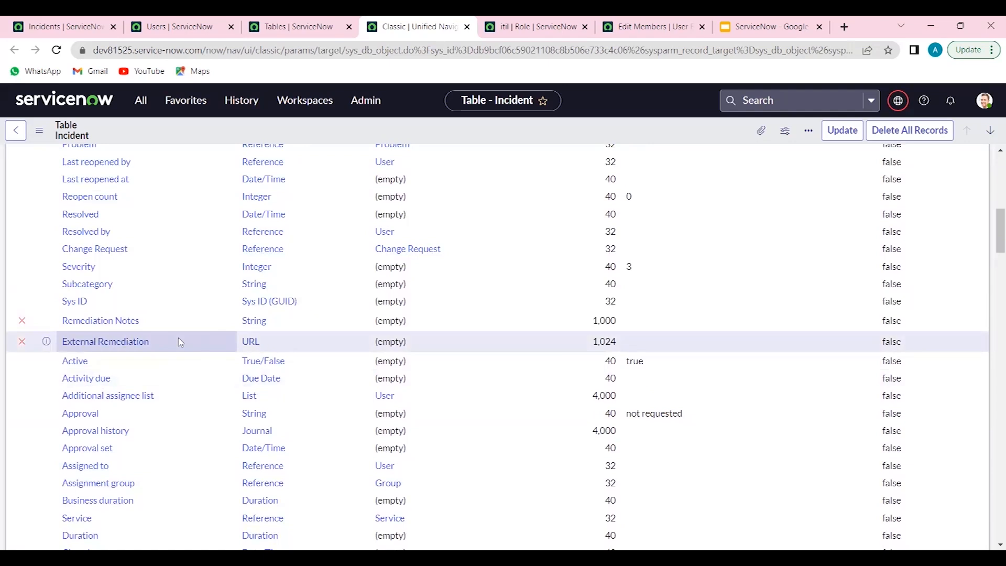
{"action": "scroll", "coordinate": [180, 342], "scroll_direction": "up", "scroll_amount": 3}
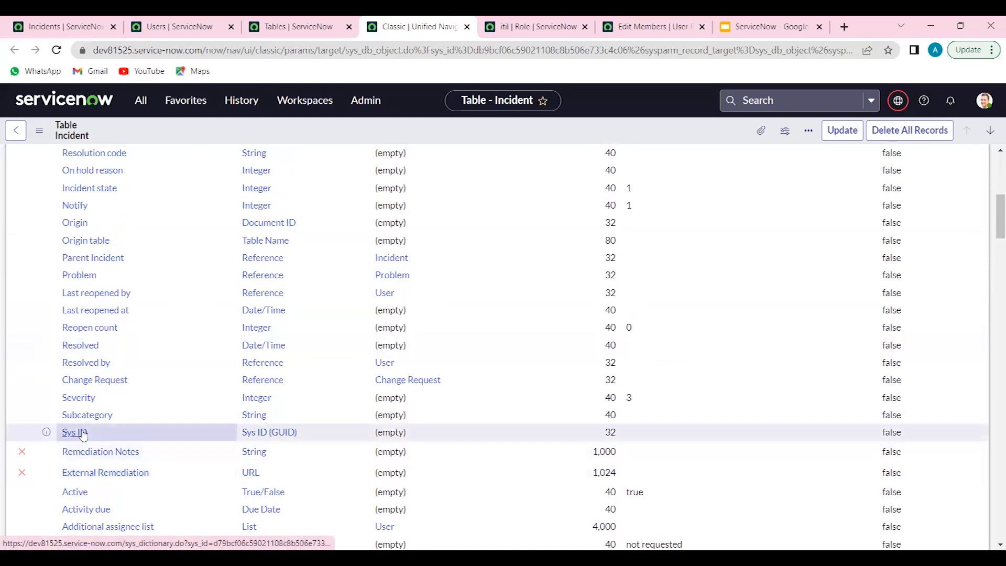
Highlight sys_db_object in the table record's address and open the Change Request column's dictionary entry
{"action": "left_click", "coordinate": [107, 328]}
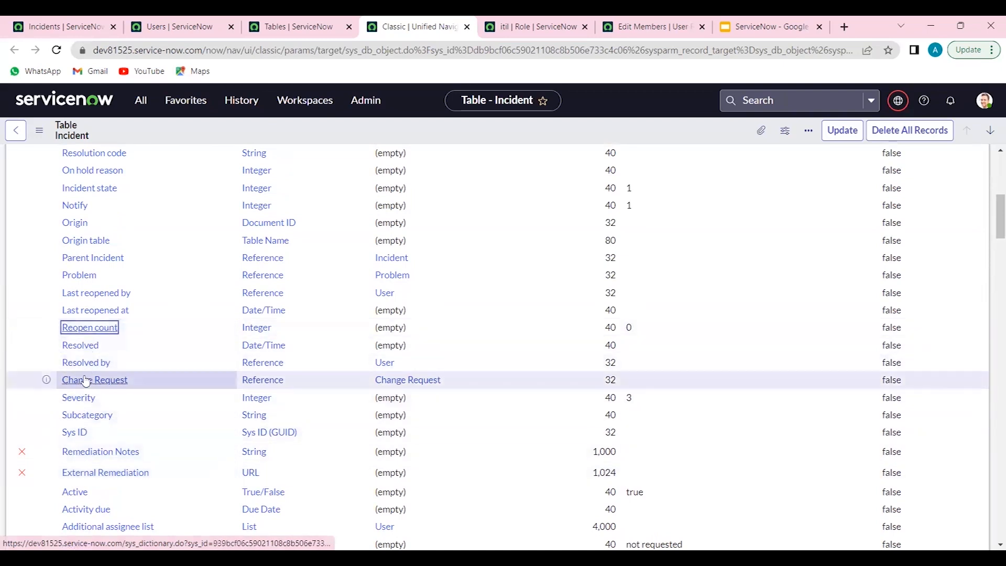
{"action": "left_click", "coordinate": [86, 381]}
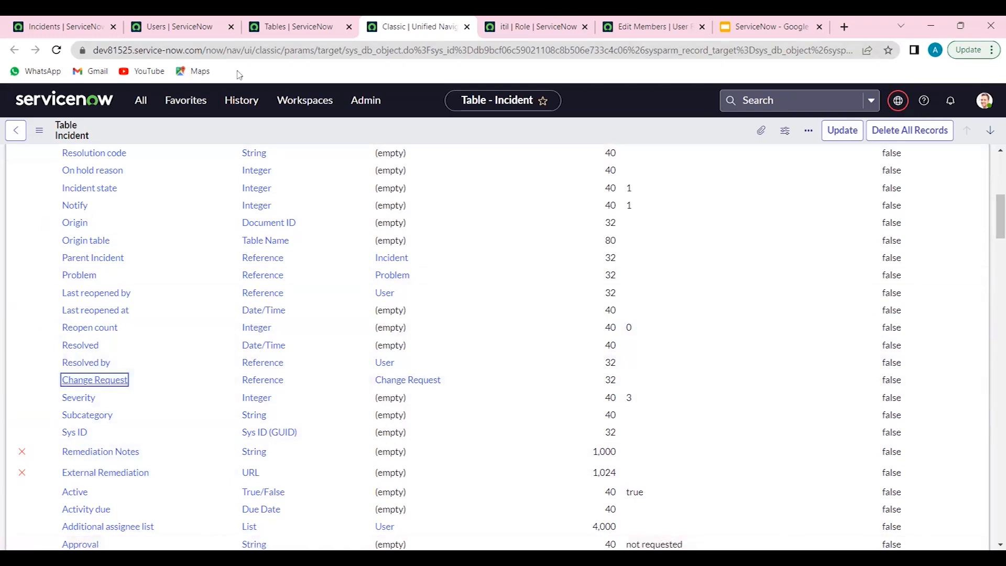
{"action": "double_click", "coordinate": [387, 51]}
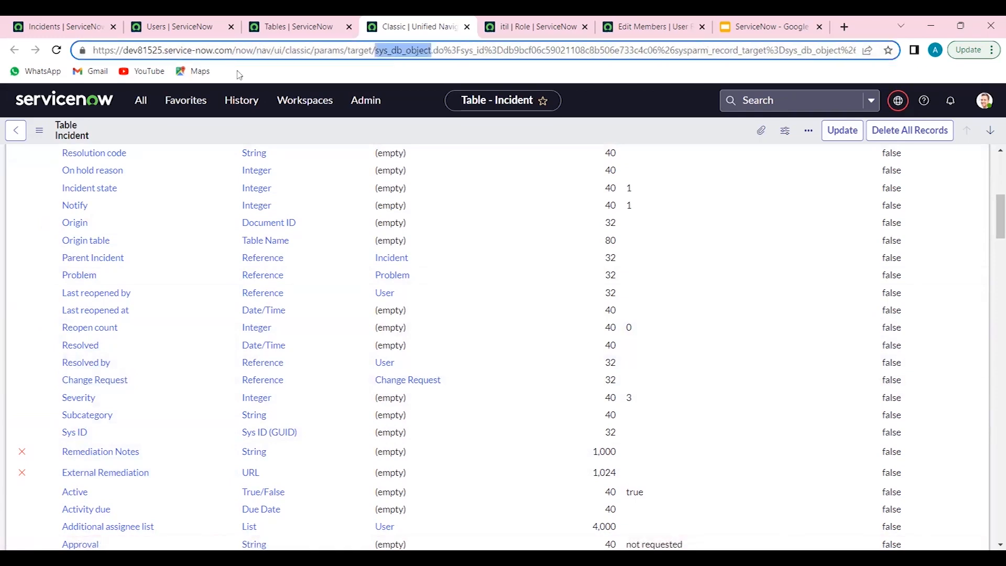
{"action": "left_click", "coordinate": [100, 380]}
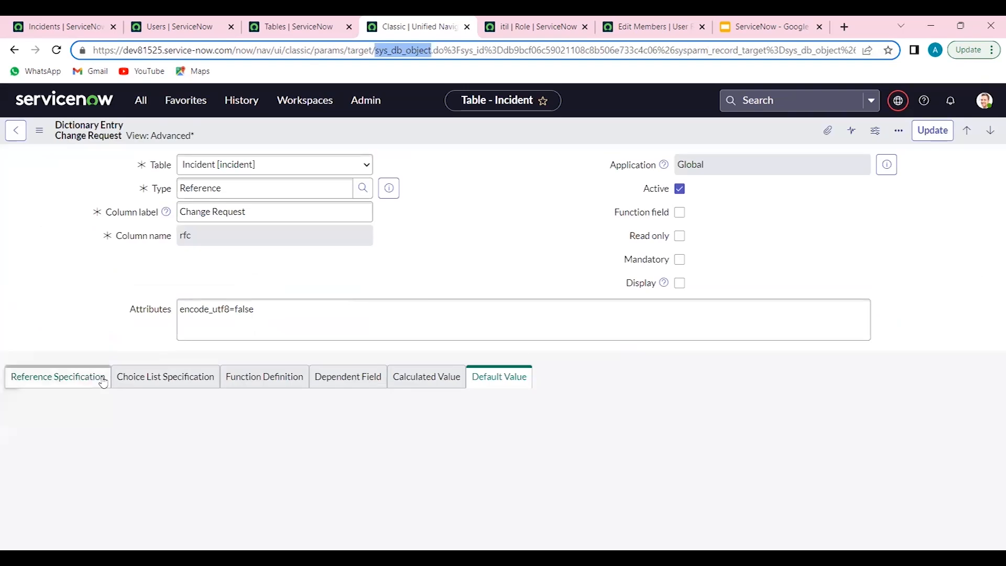
Highlight sys_dictionary in the Change Request entry's address, check its column fields, and close that browser tab
{"action": "left_click", "coordinate": [450, 149]}
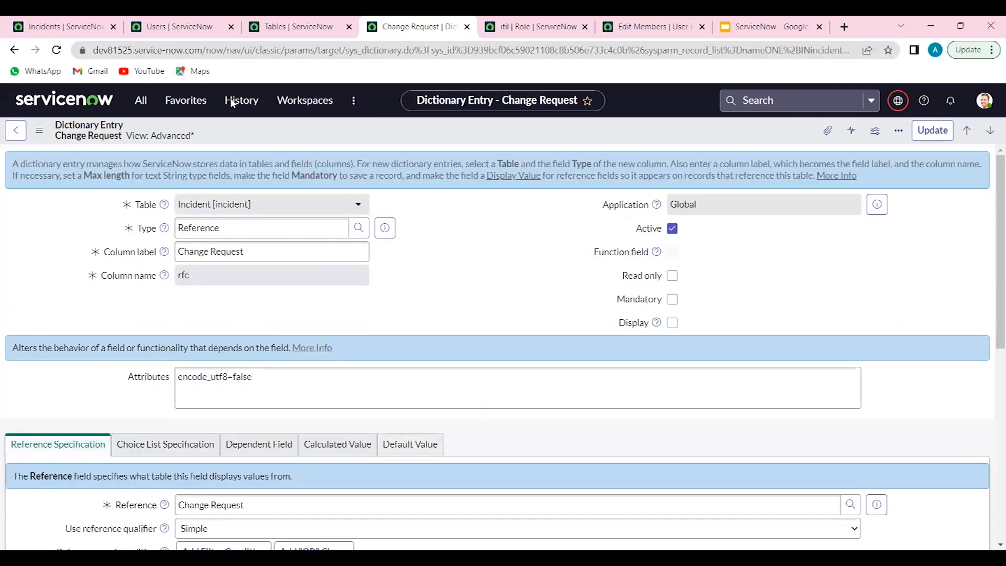
{"action": "double_click", "coordinate": [401, 49]}
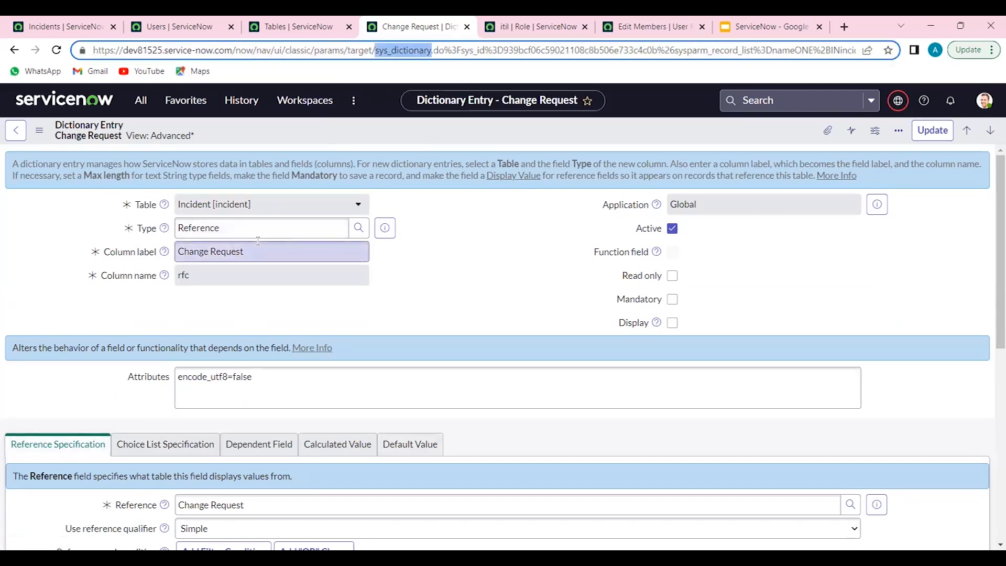
{"action": "left_click", "coordinate": [270, 275]}
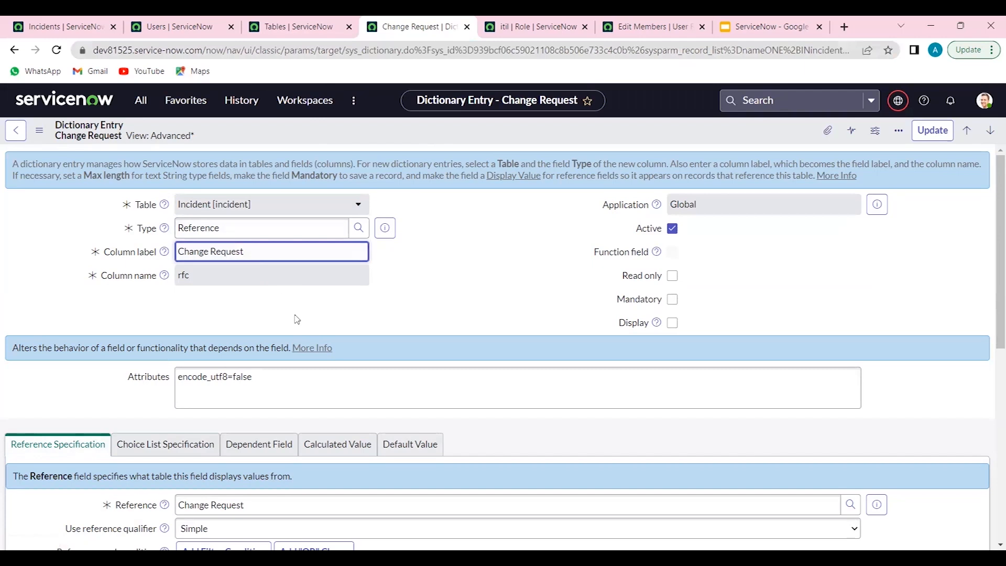
{"action": "left_click", "coordinate": [473, 291]}
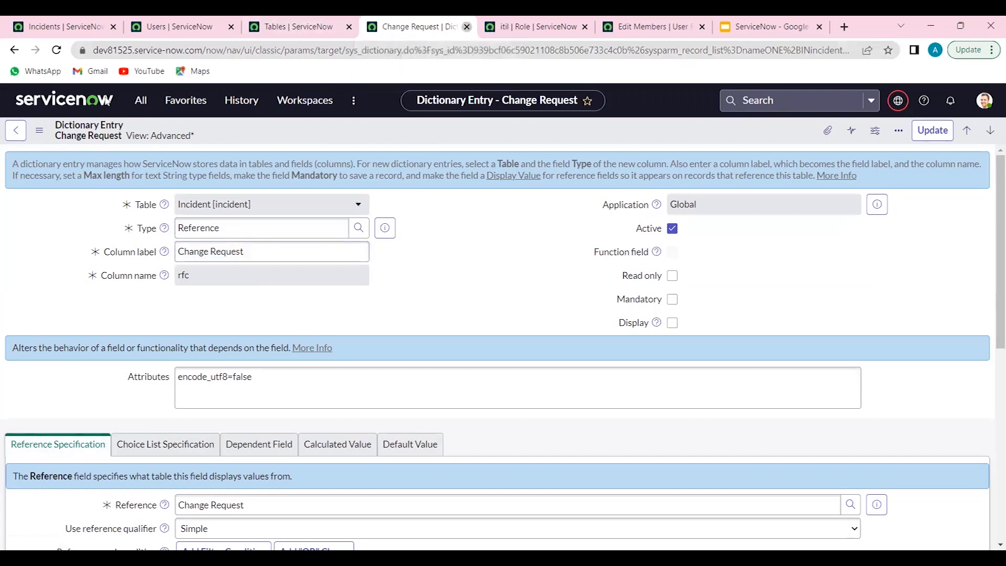
{"action": "left_click", "coordinate": [466, 27]}
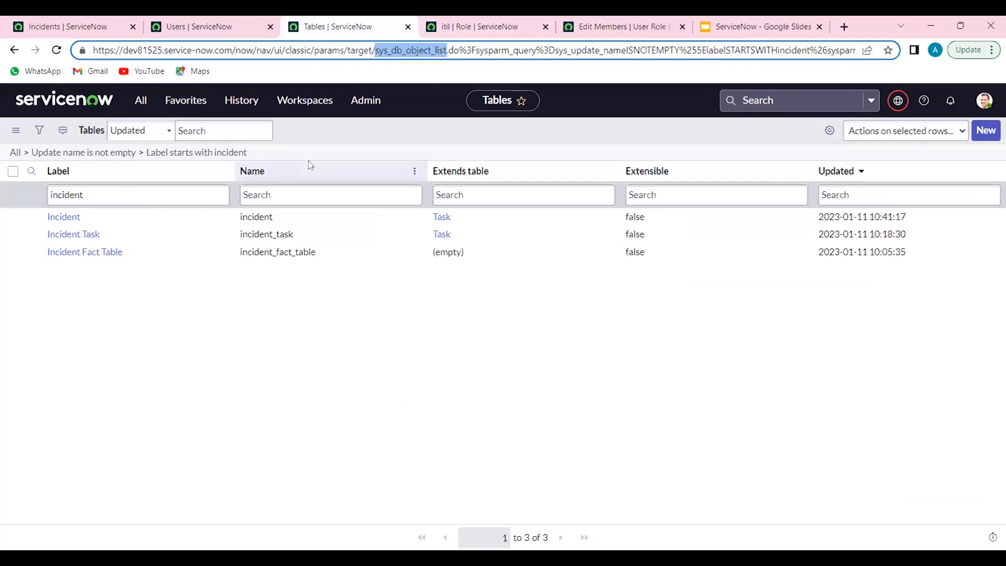
Create a new table record labelled "Service Provisioninig Request" and fill its name from the label, checking the u_ prefix
{"action": "left_click", "coordinate": [993, 131]}
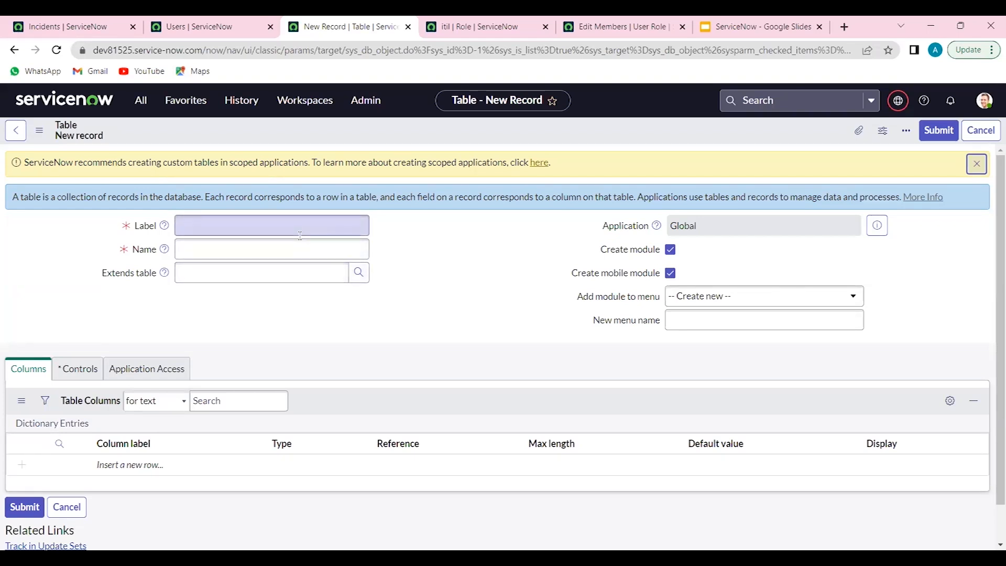
{"action": "left_click", "coordinate": [281, 225]}
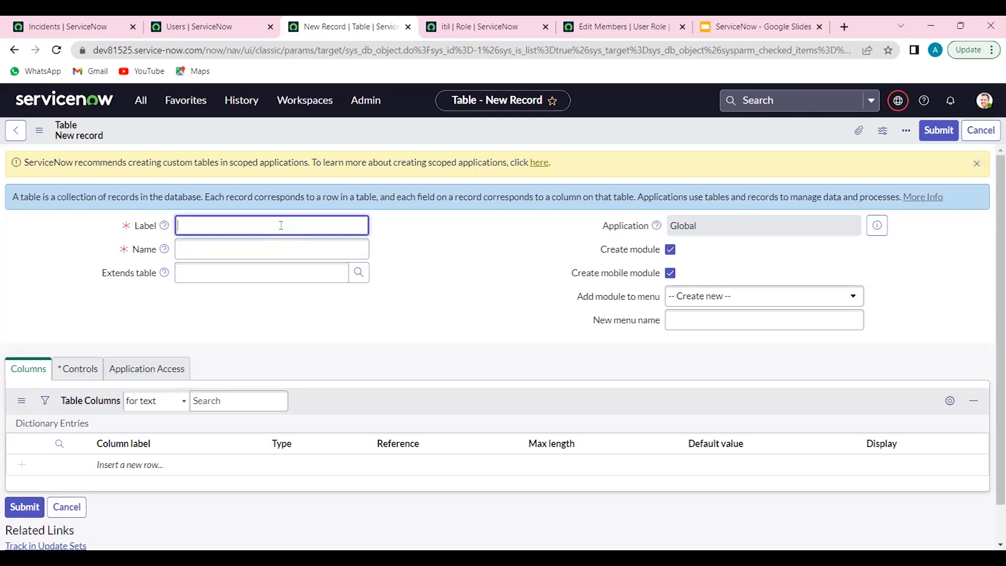
{"action": "type", "text": "Service Provisioninig Request"}
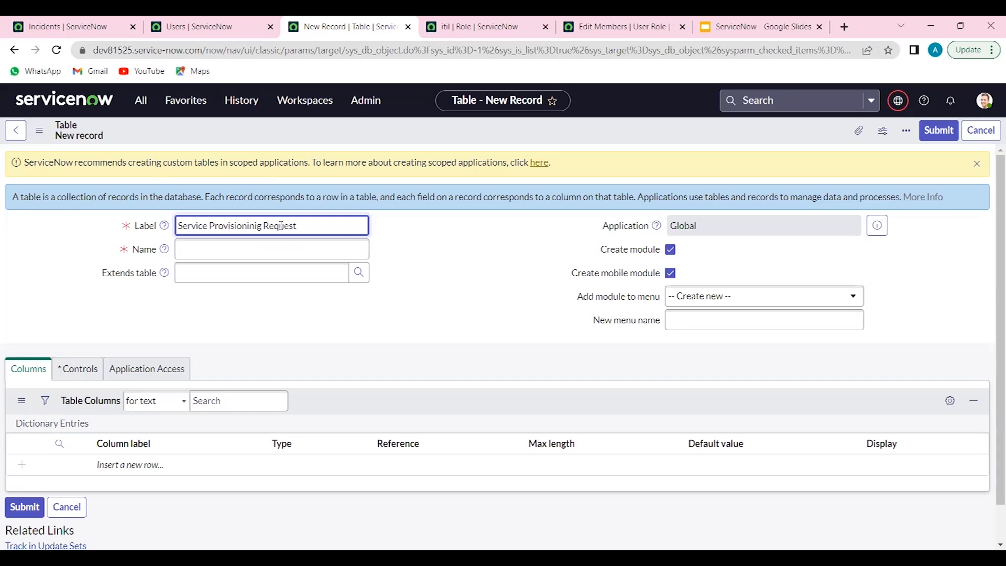
{"action": "key", "text": "Tab"}
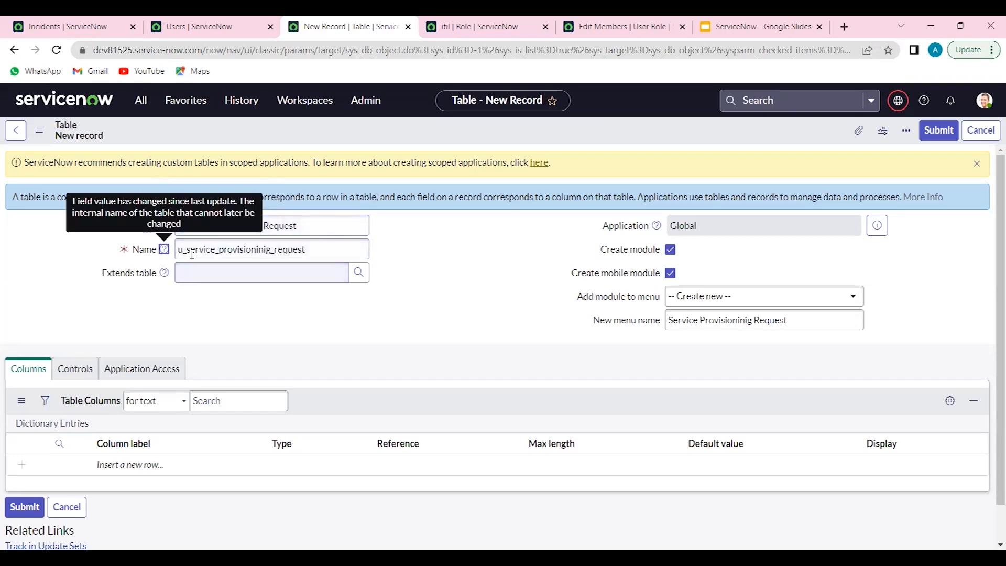
{"action": "left_click_drag", "start_coordinate": [190, 254], "coordinate": [175, 254]}
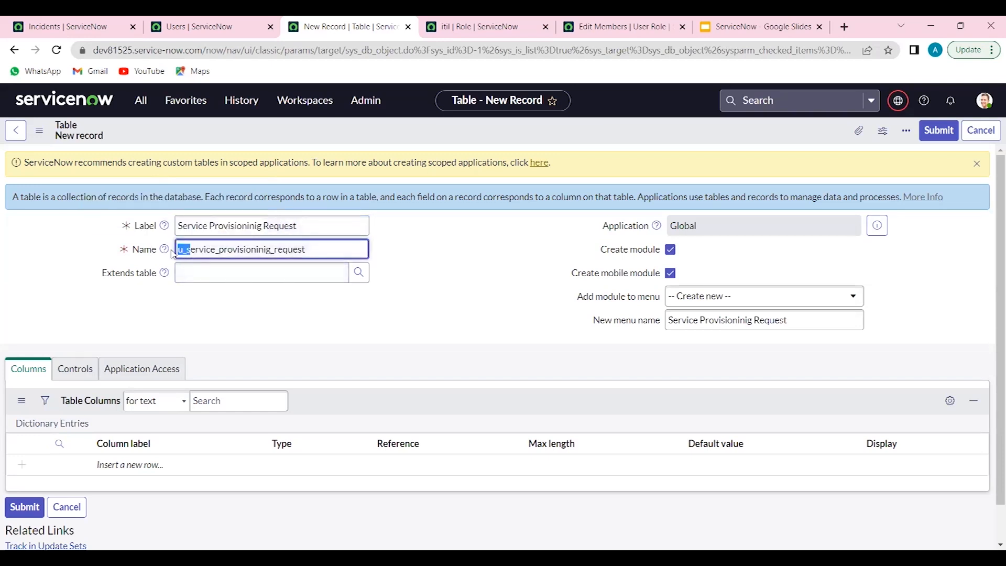
{"action": "left_click", "coordinate": [56, 342]}
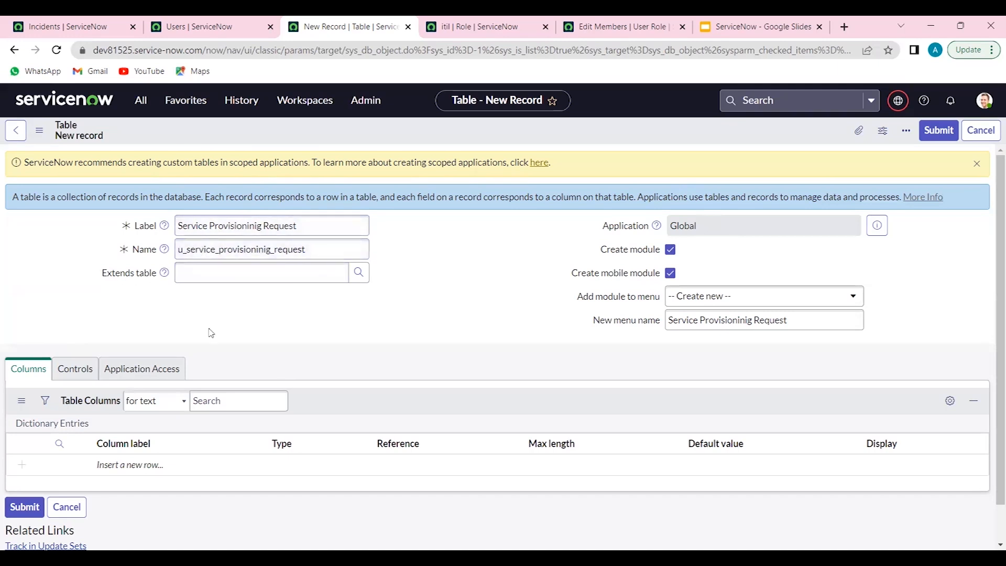
Add a table column labelled "Plan" with type String and a max length of 40
{"action": "scroll", "coordinate": [225, 342], "scroll_direction": "down", "scroll_amount": 1}
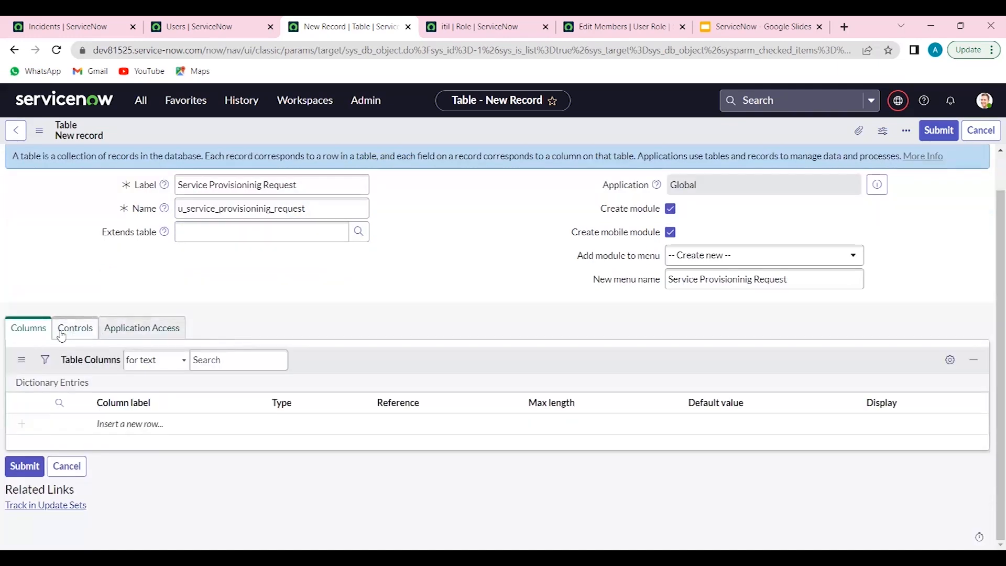
{"action": "left_click", "coordinate": [147, 421]}
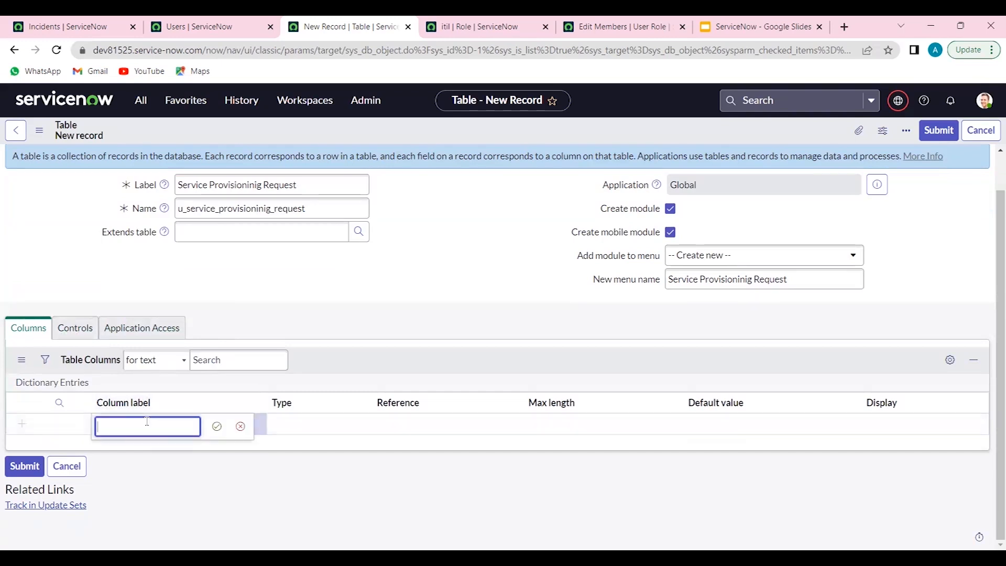
{"action": "type", "text": "Plan"}
{"action": "key", "text": "Return"}
{"action": "key", "text": "Tab"}
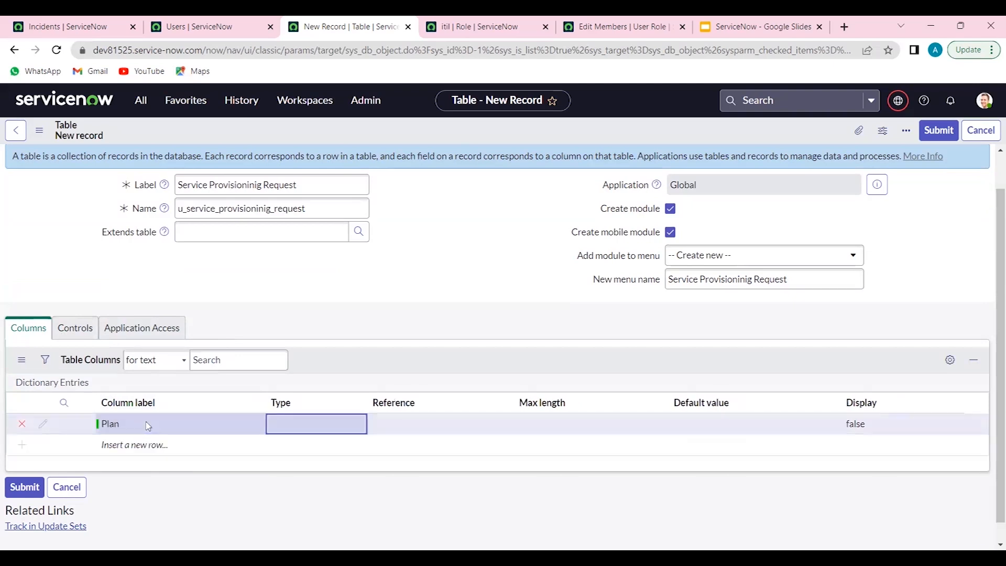
{"action": "key", "text": "Return"}
{"action": "type", "text": "String"}
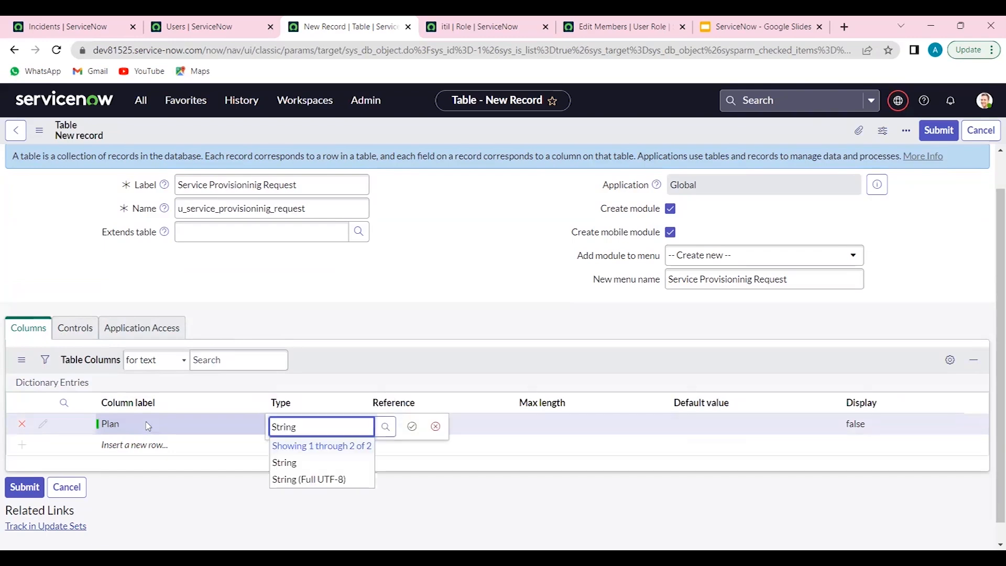
{"action": "key", "text": "Return"}
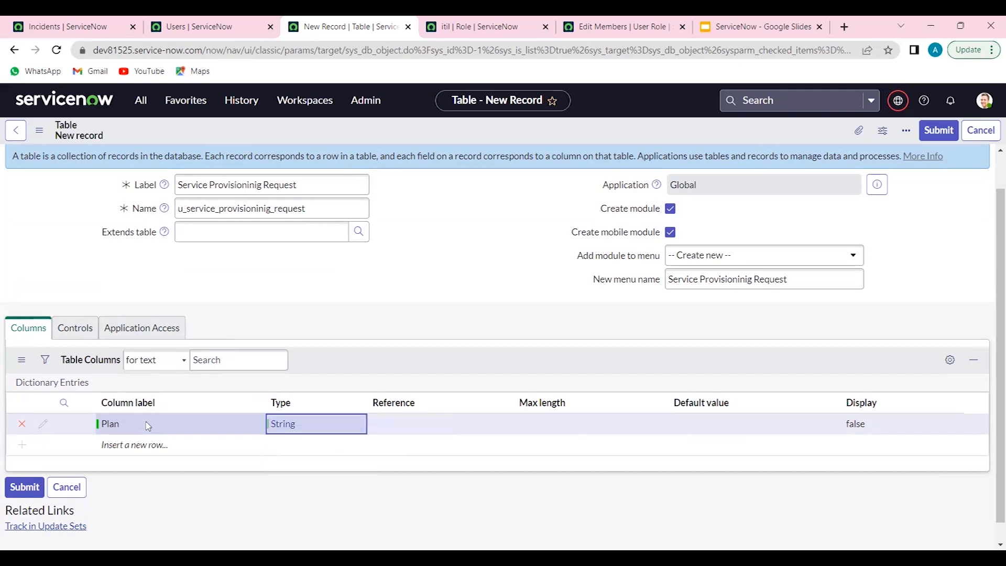
{"action": "left_click", "coordinate": [540, 419]}
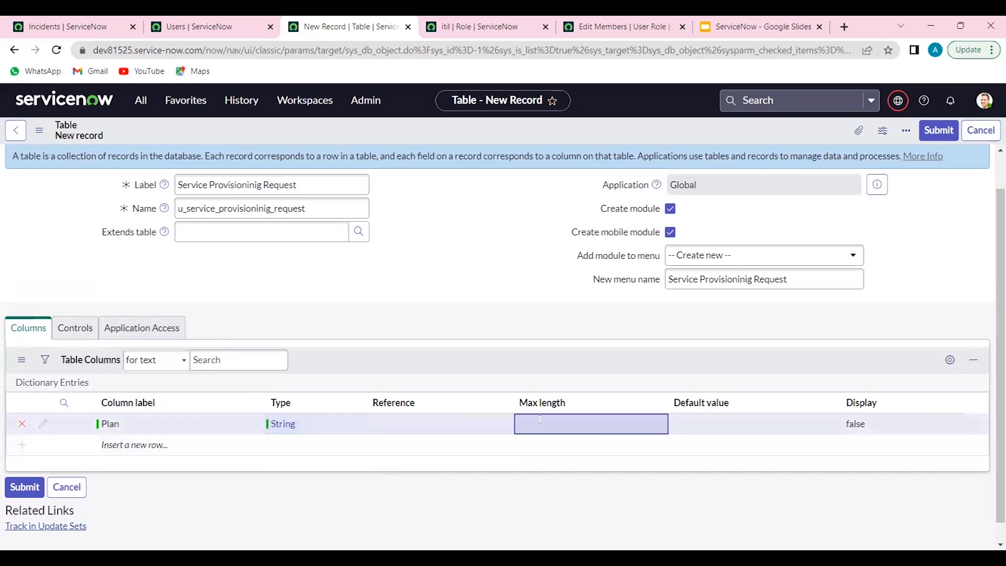
{"action": "left_click", "coordinate": [539, 419]}
{"action": "type", "text": "40"}
{"action": "key", "text": "Return"}
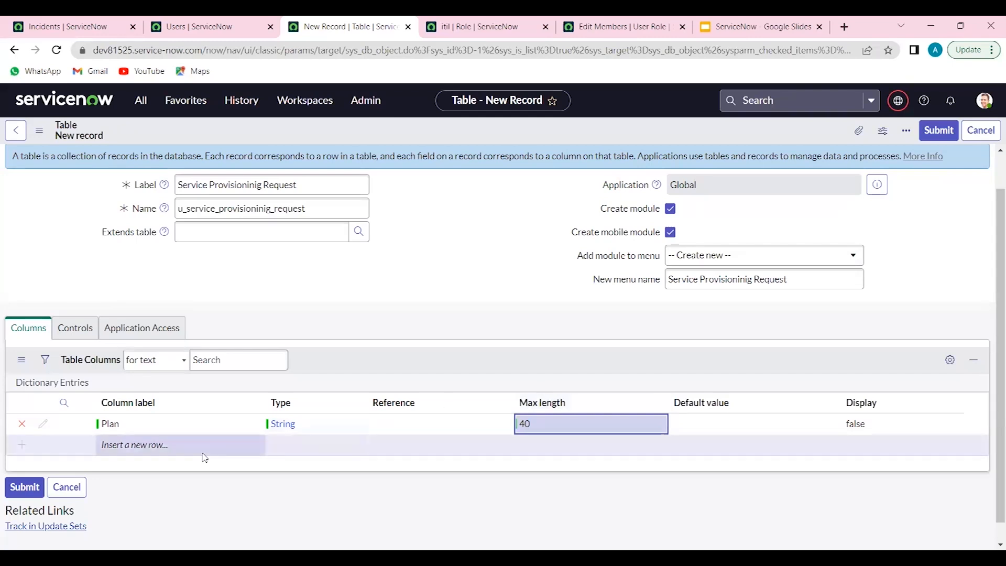
Add a second table column labelled "Total Price" with type String and a max length of 40
{"action": "double_click", "coordinate": [152, 444]}
{"action": "type", "text": "Total Pice"}
{"action": "key", "text": "BackSpace"}
{"action": "key", "text": "BackSpace"}
{"action": "key", "text": "BackSpace"}
{"action": "key", "text": "BackSpace"}
{"action": "type", "text": "Price"}
{"action": "key", "text": "Return"}
{"action": "key", "text": "Tab"}
{"action": "key", "text": "Return"}
{"action": "type", "text": "String"}
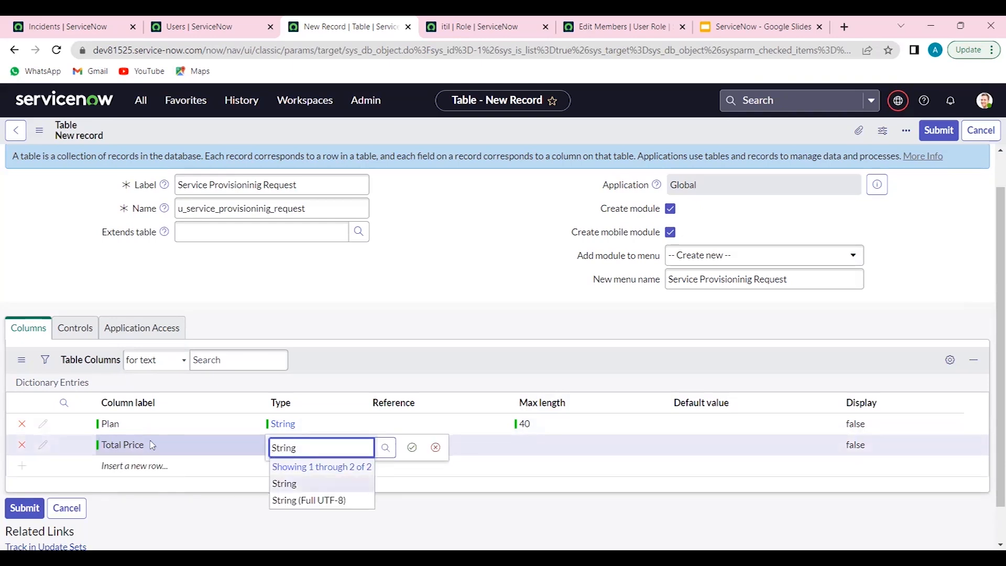
{"action": "key", "text": "Return"}
{"action": "double_click", "coordinate": [516, 446]}
{"action": "type", "text": "40"}
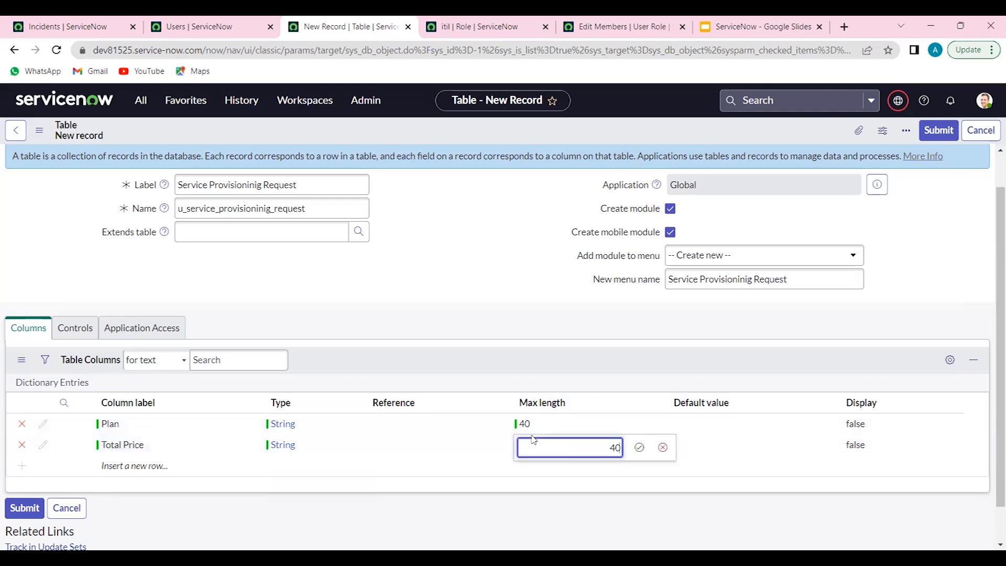
{"action": "key", "text": "Return"}
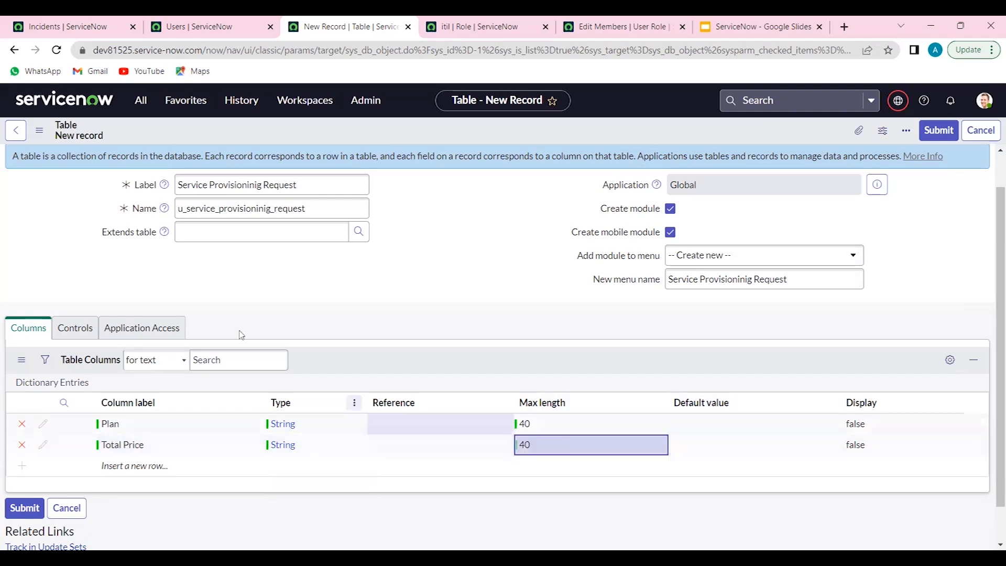
Check the user role in the table's controls and enable auto-numbering
{"action": "left_click", "coordinate": [77, 328]}
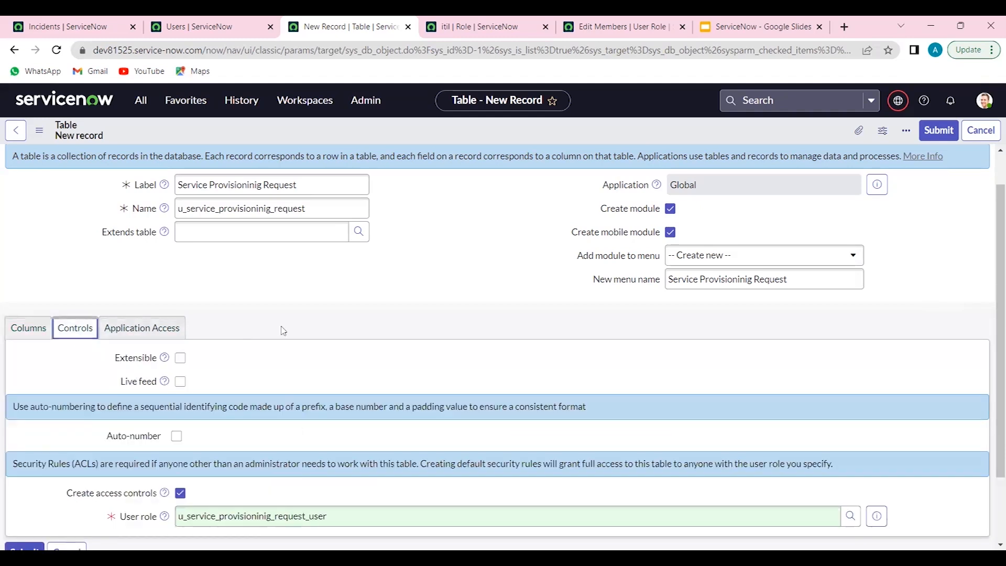
{"action": "scroll", "coordinate": [251, 367], "scroll_direction": "down", "scroll_amount": 2}
{"action": "left_click_drag", "start_coordinate": [124, 467], "coordinate": [142, 465]}
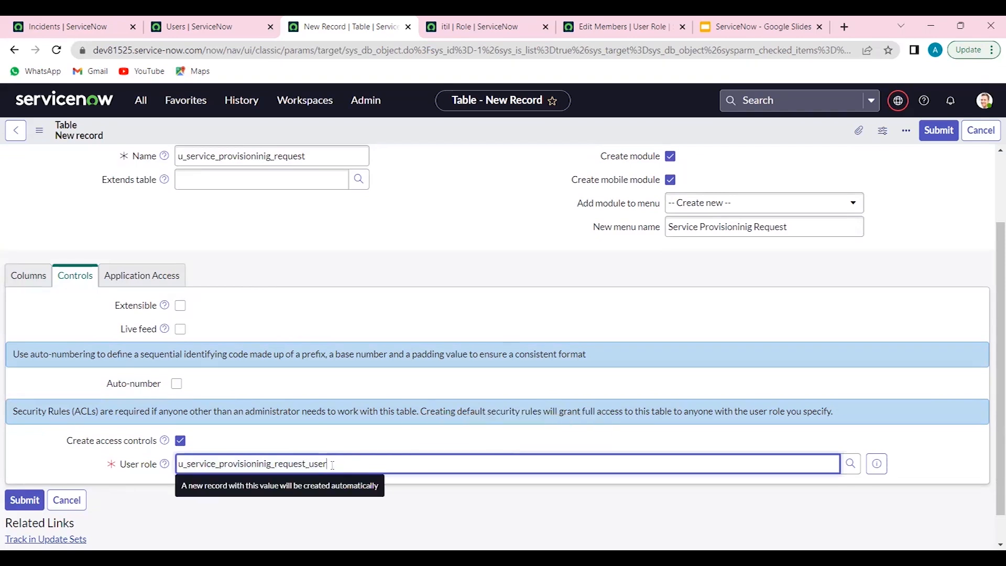
{"action": "left_click_drag", "start_coordinate": [332, 466], "coordinate": [164, 487]}
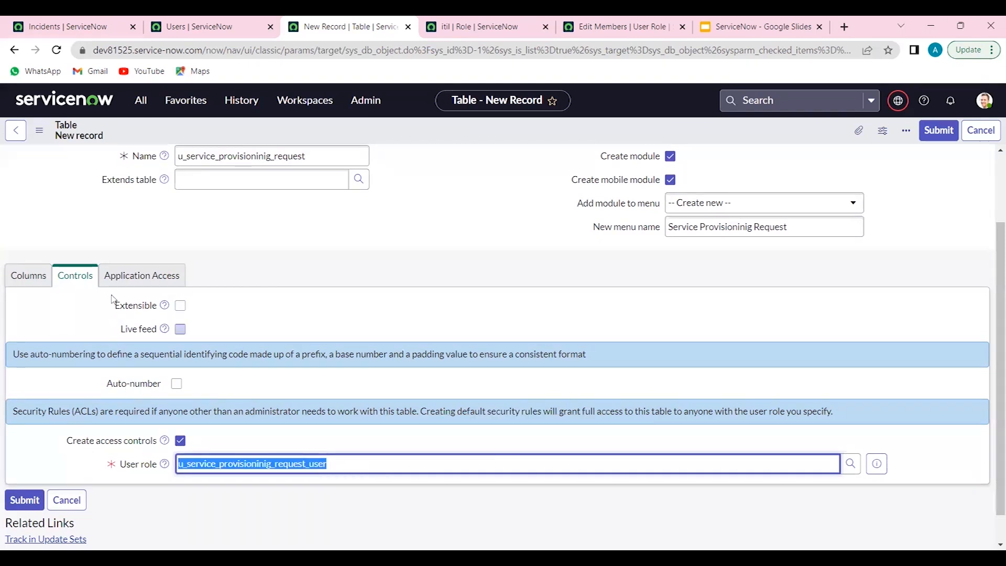
{"action": "left_click", "coordinate": [177, 384]}
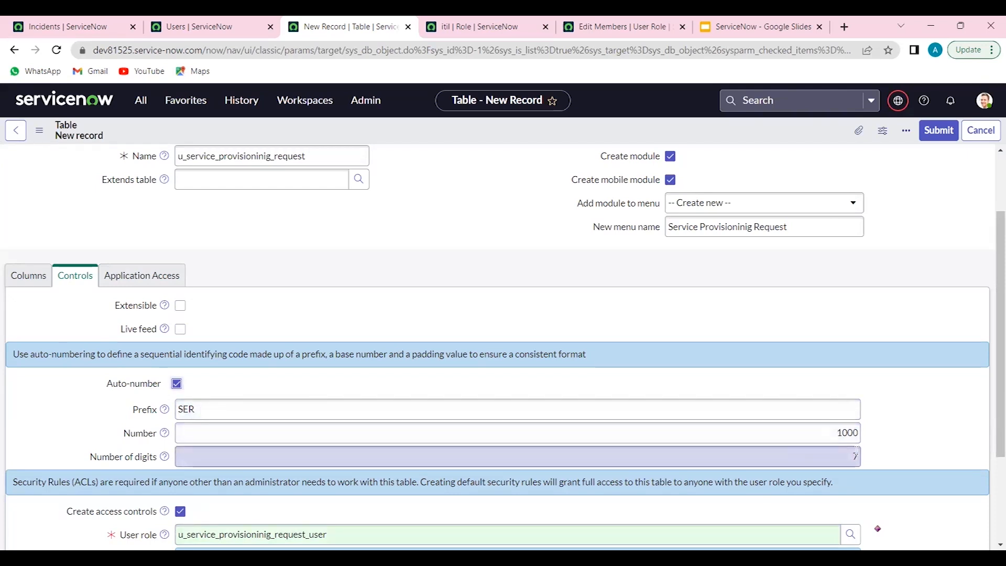
Examine the table's application access settings, highlighting the Can read and web services access options
{"action": "left_click", "coordinate": [163, 272]}
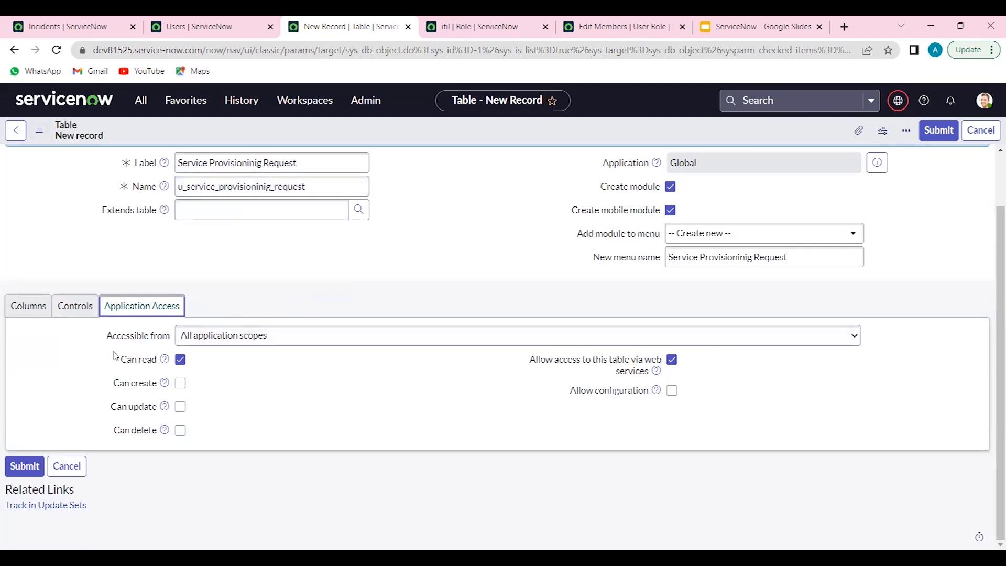
{"action": "left_click_drag", "start_coordinate": [121, 359], "coordinate": [178, 359]}
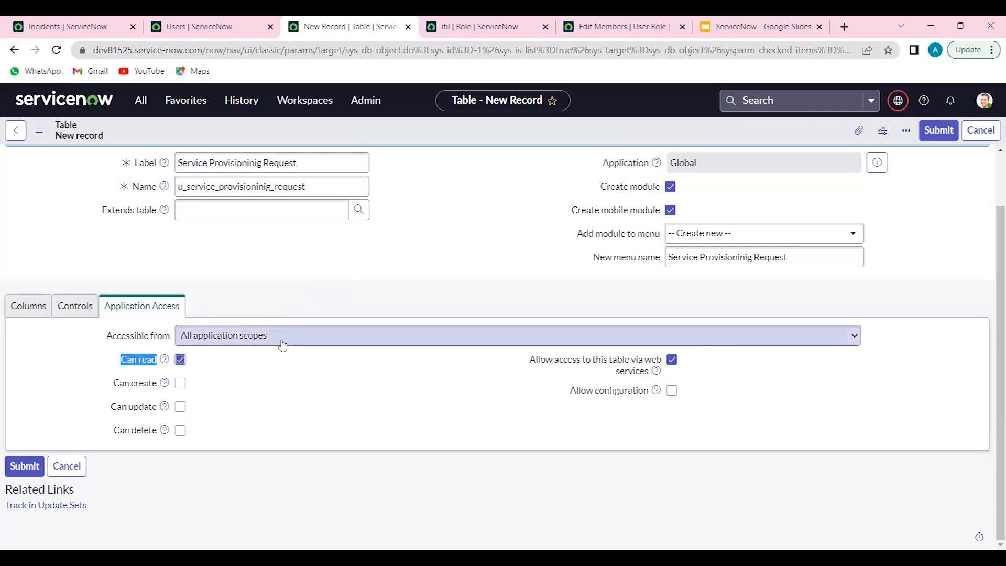
{"action": "left_click", "coordinate": [574, 366]}
{"action": "left_click_drag", "start_coordinate": [575, 367], "coordinate": [647, 373]}
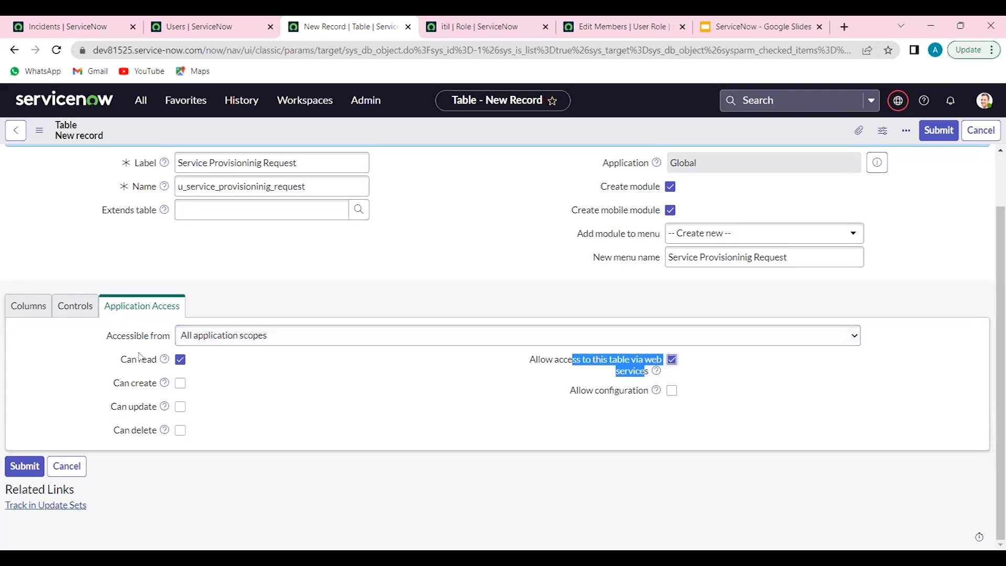
{"action": "left_click_drag", "start_coordinate": [156, 360], "coordinate": [140, 358]}
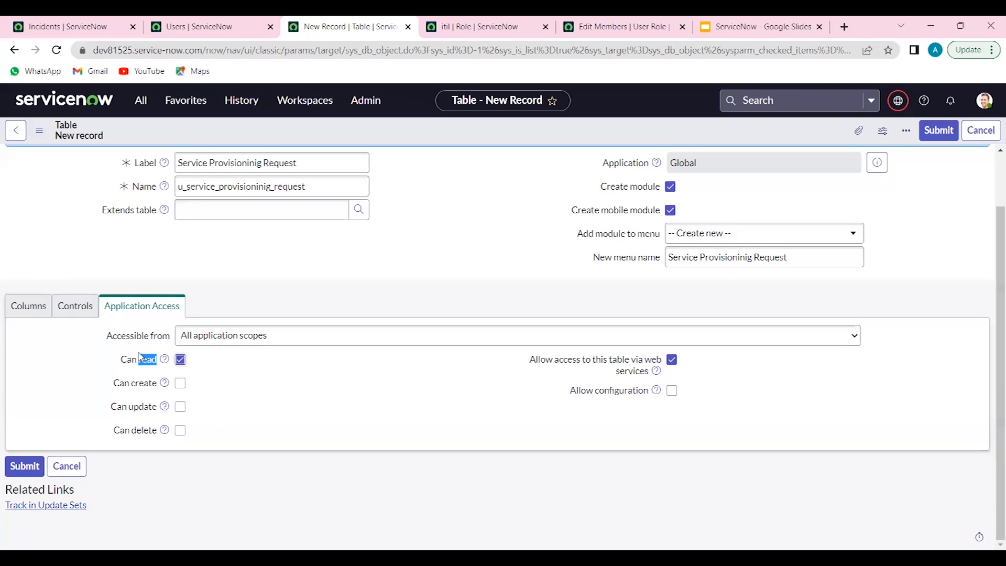
{"action": "left_click", "coordinate": [453, 388]}
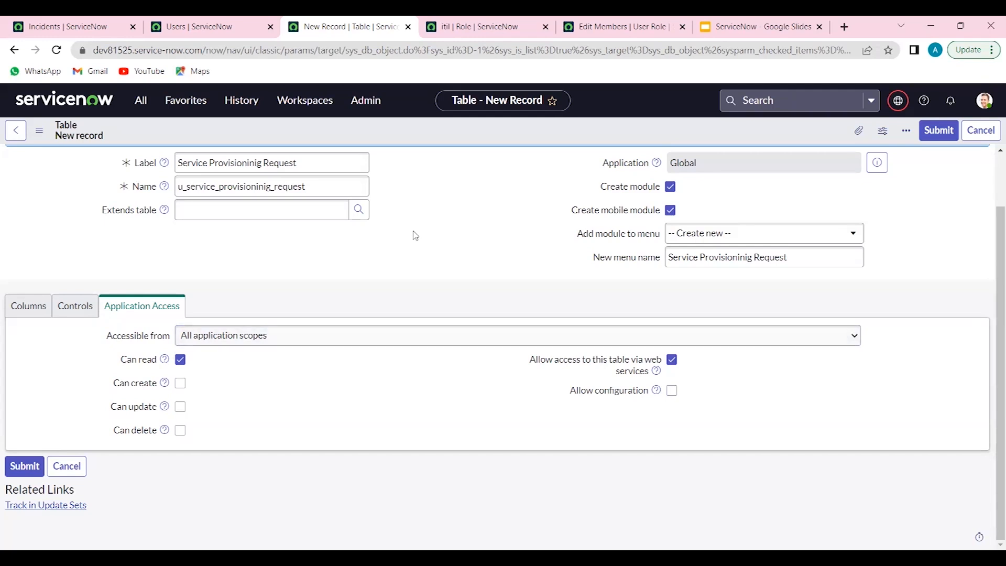
{"action": "left_click_drag", "start_coordinate": [121, 306], "coordinate": [180, 301]}
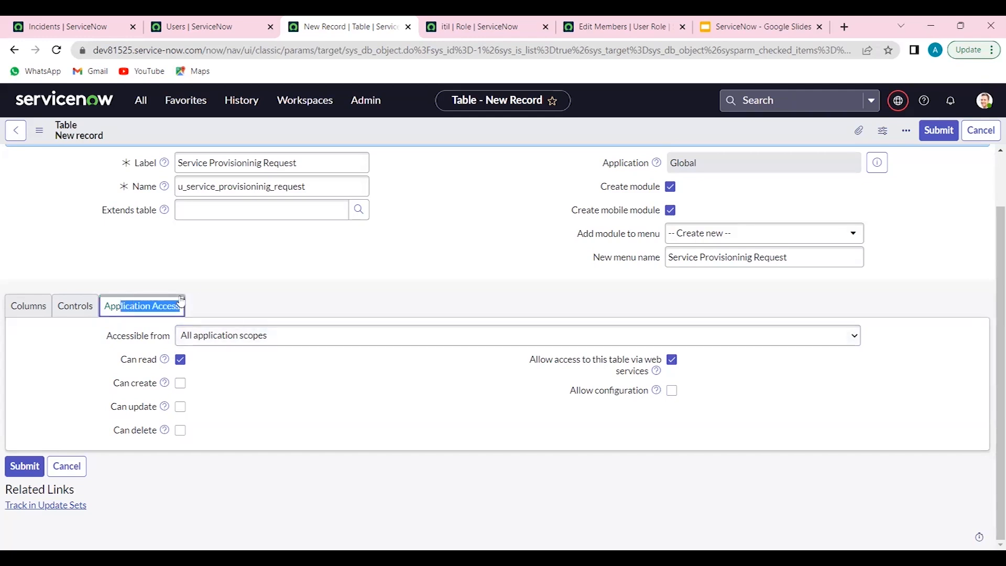
Return to the list of table columns and save the new table record
{"action": "left_click", "coordinate": [27, 304]}
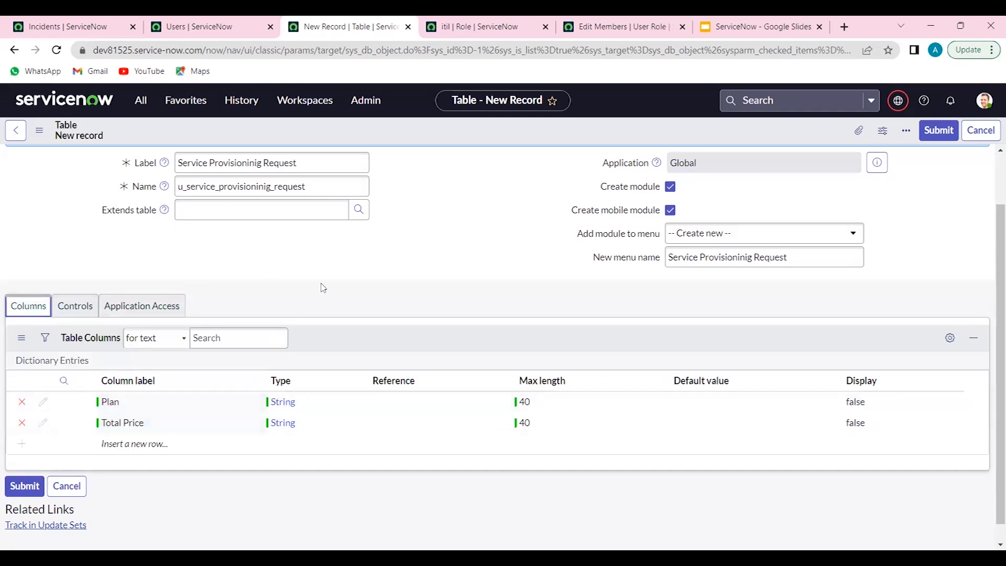
{"action": "right_click", "coordinate": [481, 131]}
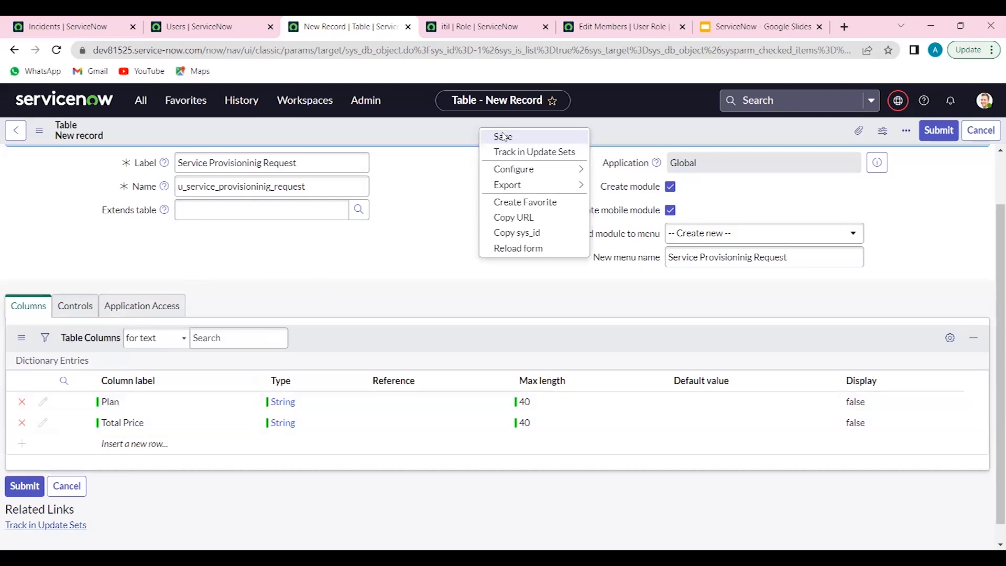
{"action": "left_click", "coordinate": [503, 136]}
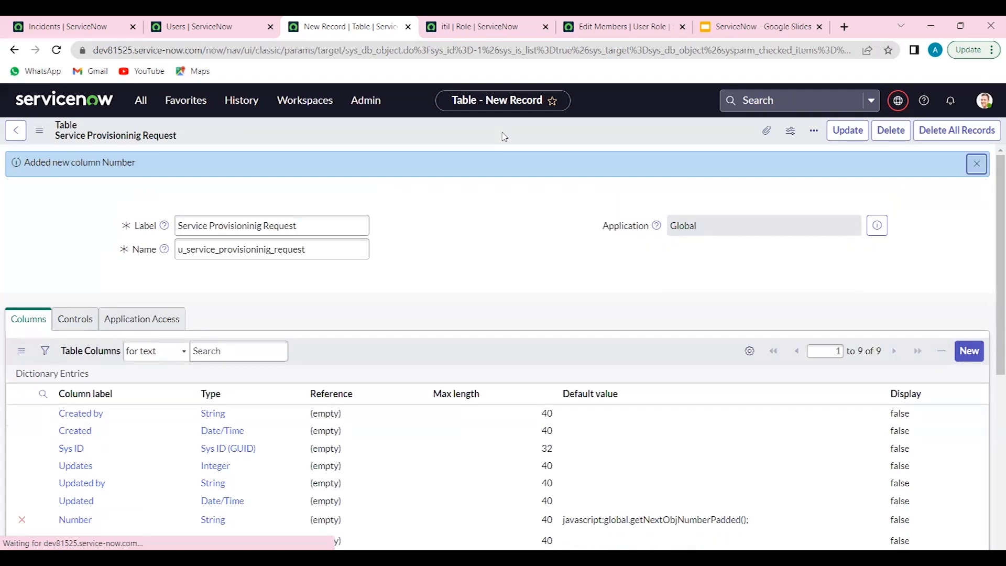
Review the saved table's column list and record options, and highlight the sys_id in the page address
{"action": "scroll", "coordinate": [409, 247], "scroll_direction": "down", "scroll_amount": 3}
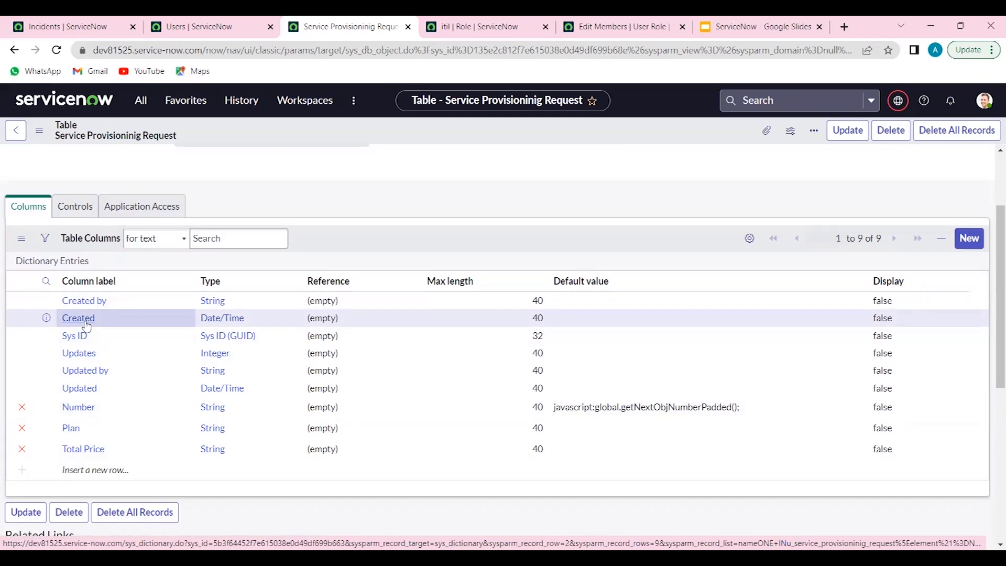
{"action": "right_click", "coordinate": [409, 135]}
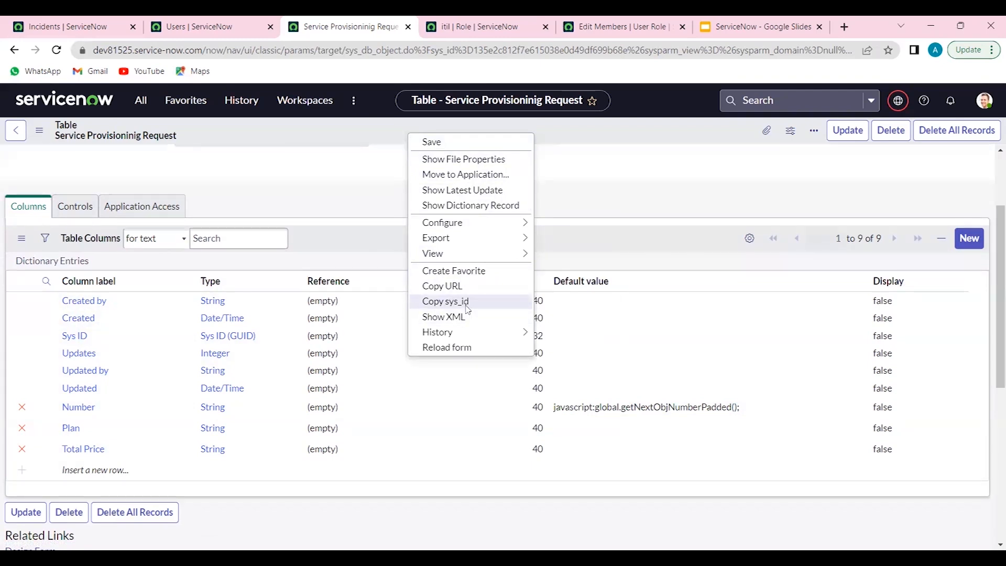
{"action": "left_click", "coordinate": [577, 127]}
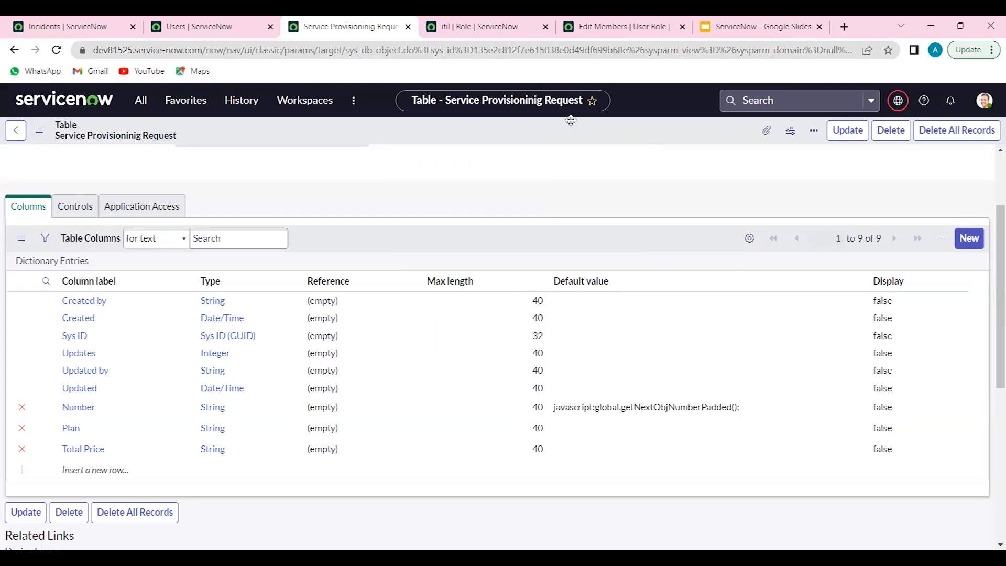
{"action": "double_click", "coordinate": [465, 54]}
{"action": "double_click", "coordinate": [520, 55]}
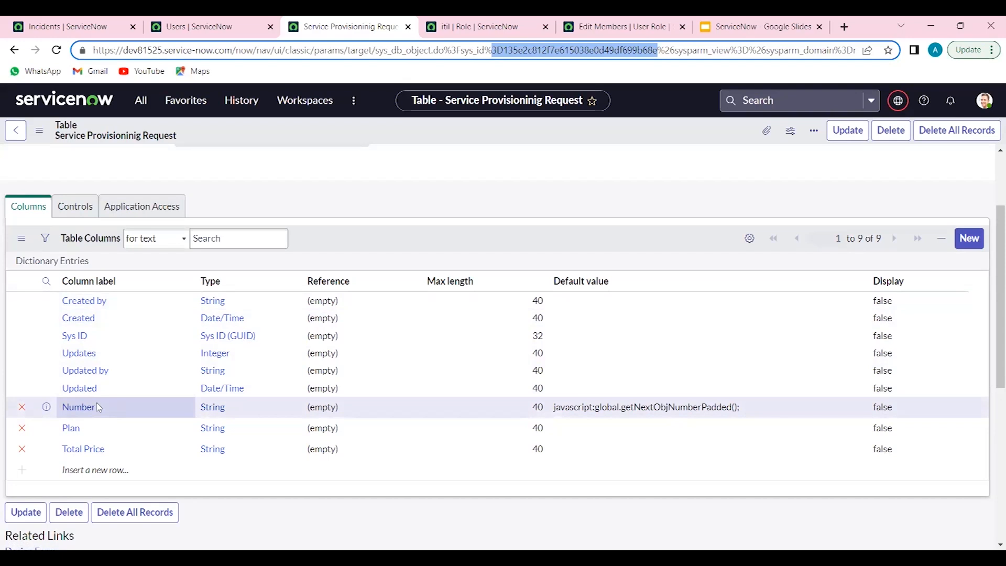
Open the Plan column's dictionary entry in a separate browser tab and examine its type, choice, default value and label settings
{"action": "left_click", "coordinate": [72, 429], "text": "ctrl"}
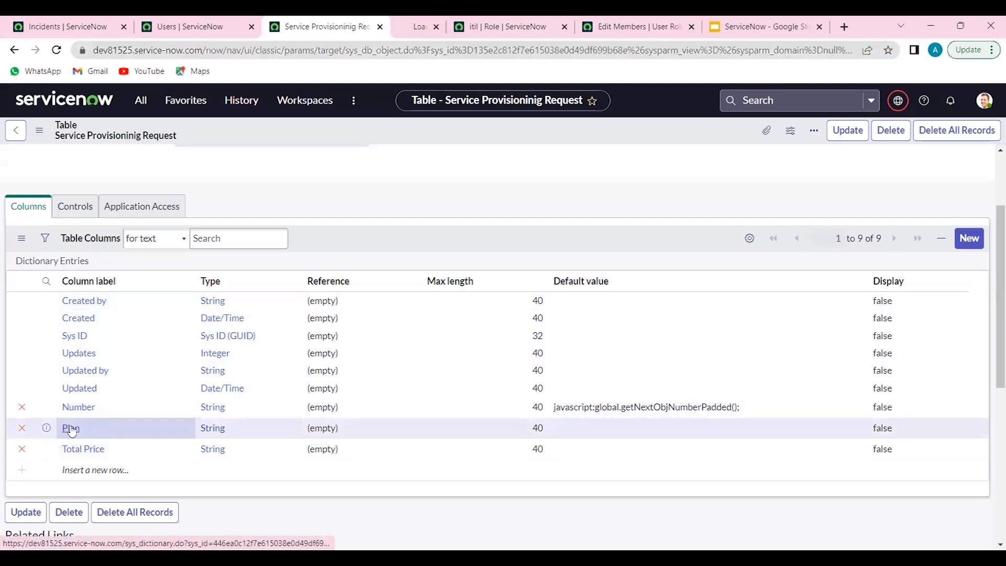
{"action": "left_click", "coordinate": [404, 21]}
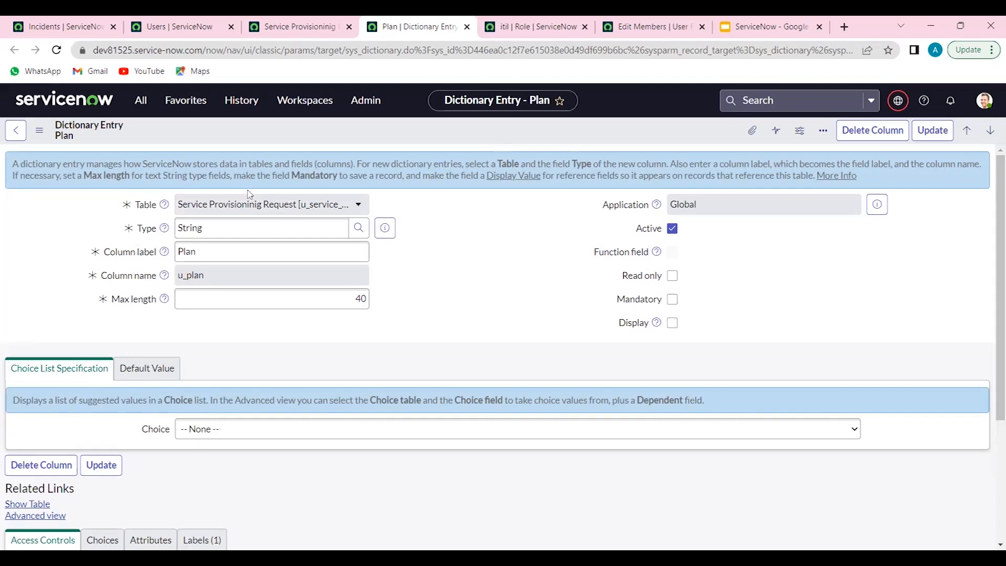
{"action": "left_click", "coordinate": [260, 228]}
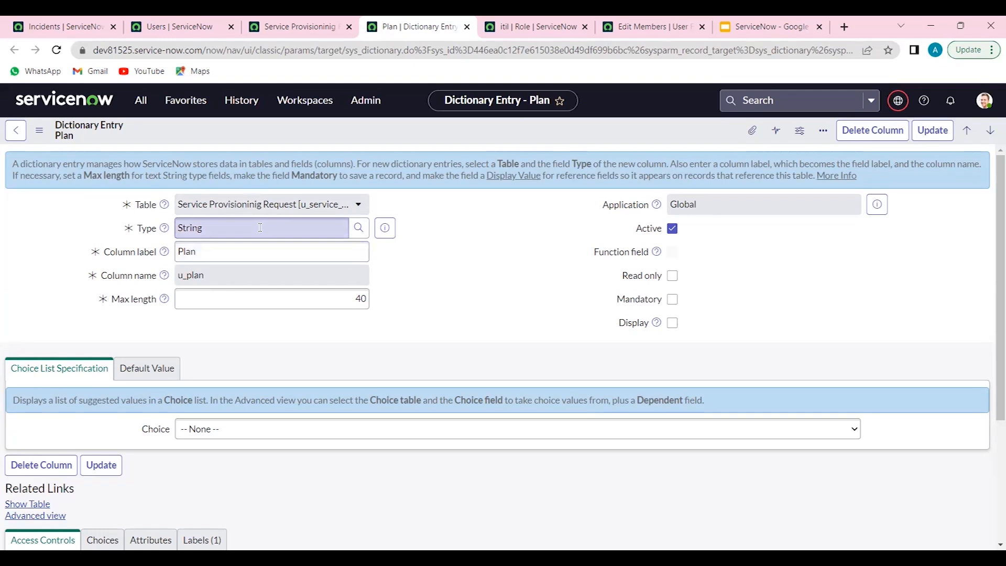
{"action": "scroll", "coordinate": [246, 325], "scroll_direction": "down", "scroll_amount": 2}
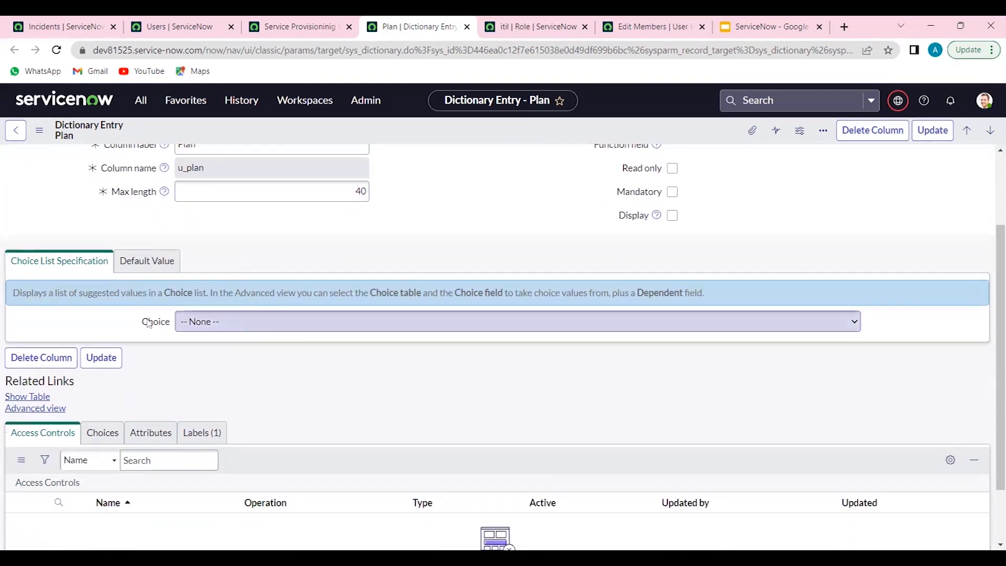
{"action": "left_click", "coordinate": [167, 273]}
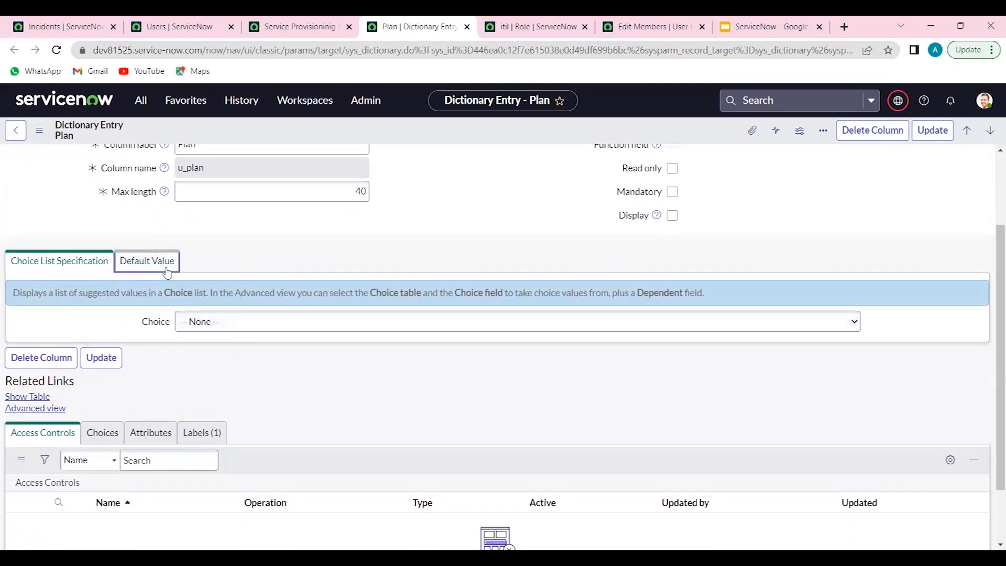
{"action": "scroll", "coordinate": [307, 406], "scroll_direction": "down", "scroll_amount": 1}
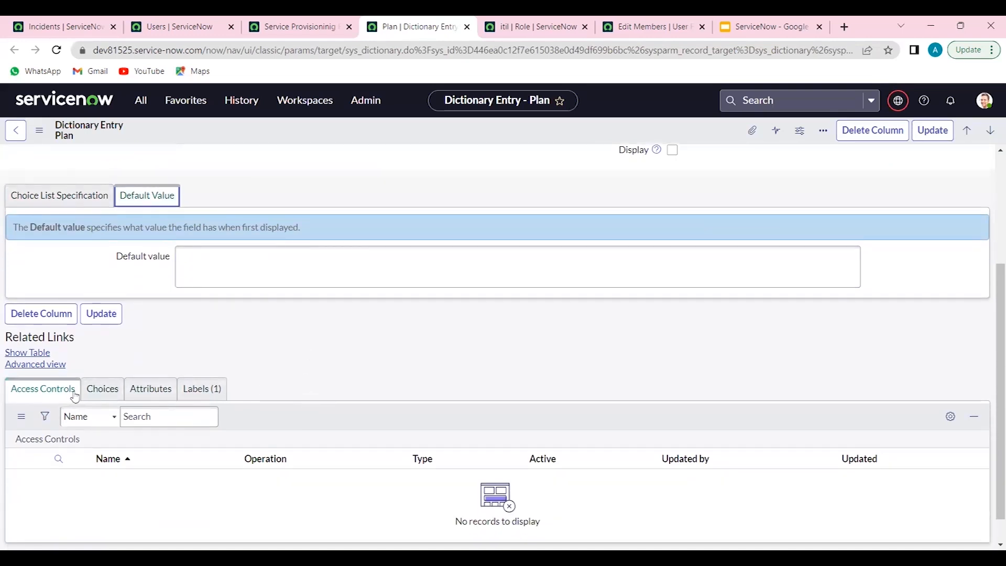
{"action": "left_click", "coordinate": [187, 400]}
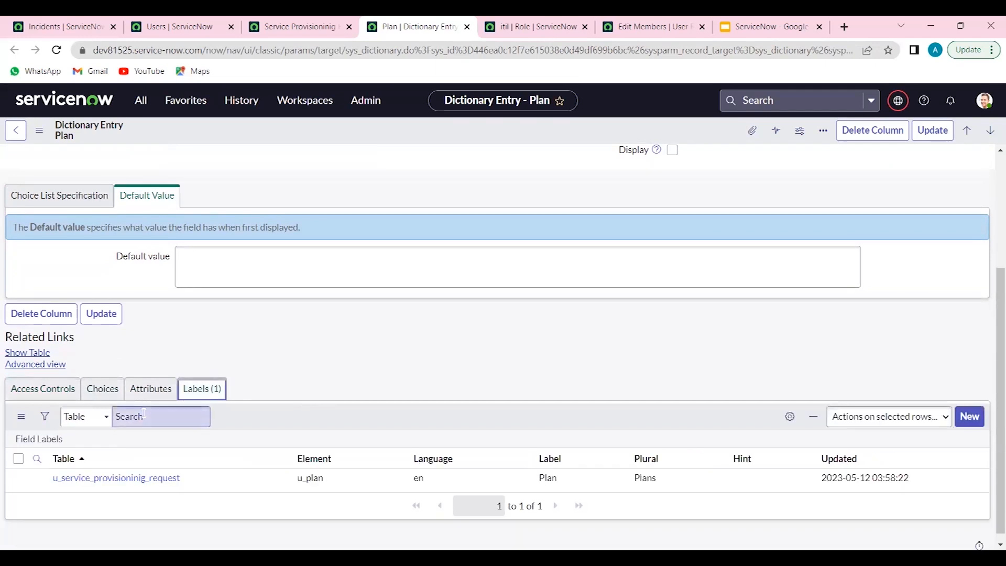
{"action": "scroll", "coordinate": [267, 372], "scroll_direction": "up", "scroll_amount": 4}
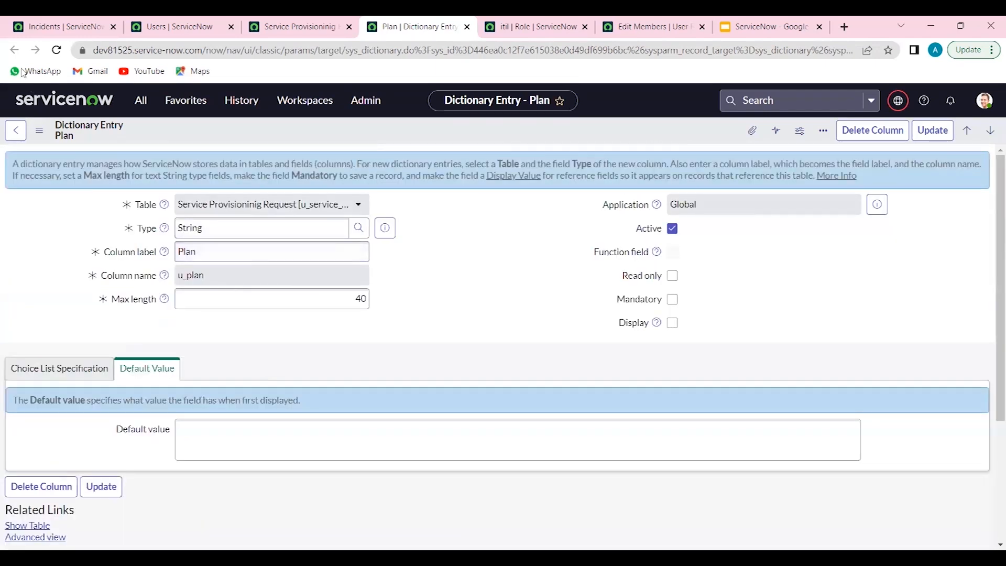
Return to the table record and examine its Controls settings, highlighting the user role and the related access controls
{"action": "left_click", "coordinate": [326, 29]}
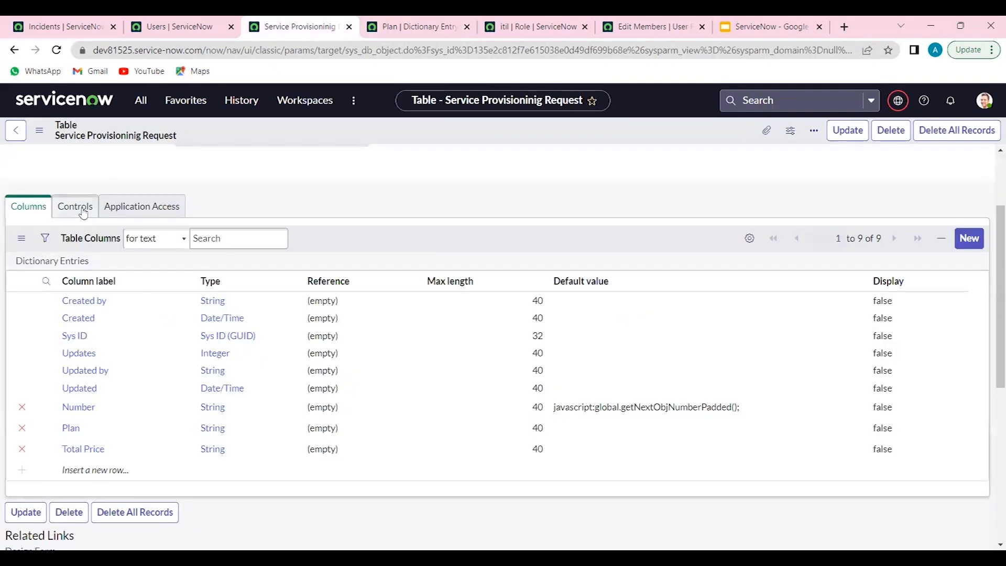
{"action": "left_click", "coordinate": [83, 211]}
{"action": "left_click_drag", "start_coordinate": [347, 444], "coordinate": [179, 441]}
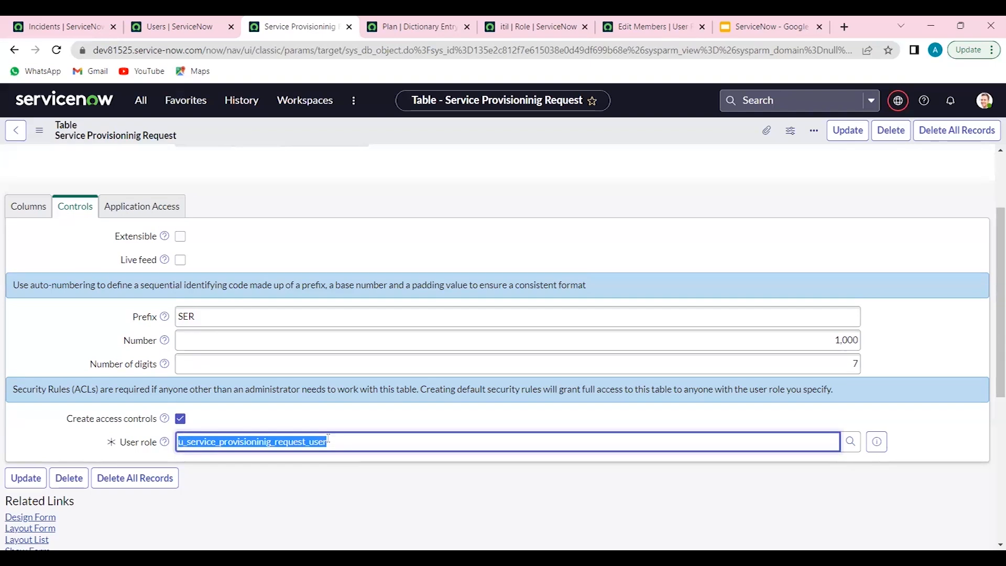
{"action": "scroll", "coordinate": [356, 258], "scroll_direction": "up", "scroll_amount": 3}
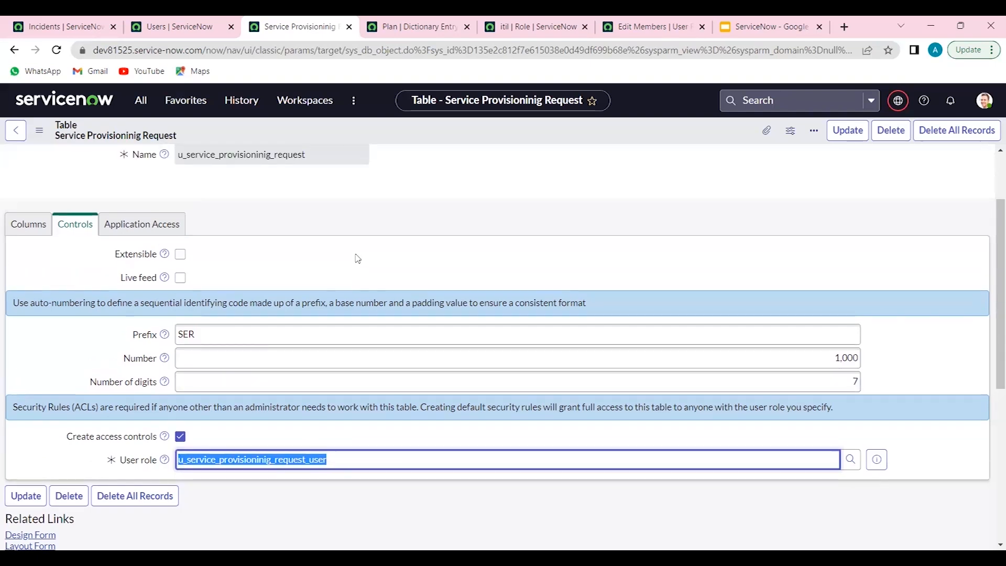
{"action": "scroll", "coordinate": [353, 321], "scroll_direction": "down", "scroll_amount": 8}
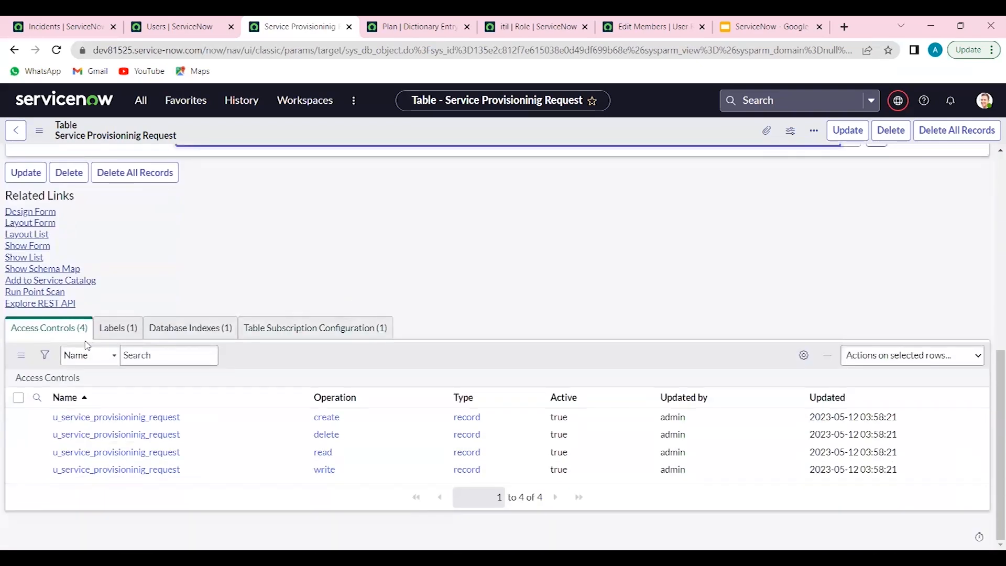
{"action": "left_click_drag", "start_coordinate": [18, 332], "coordinate": [88, 334]}
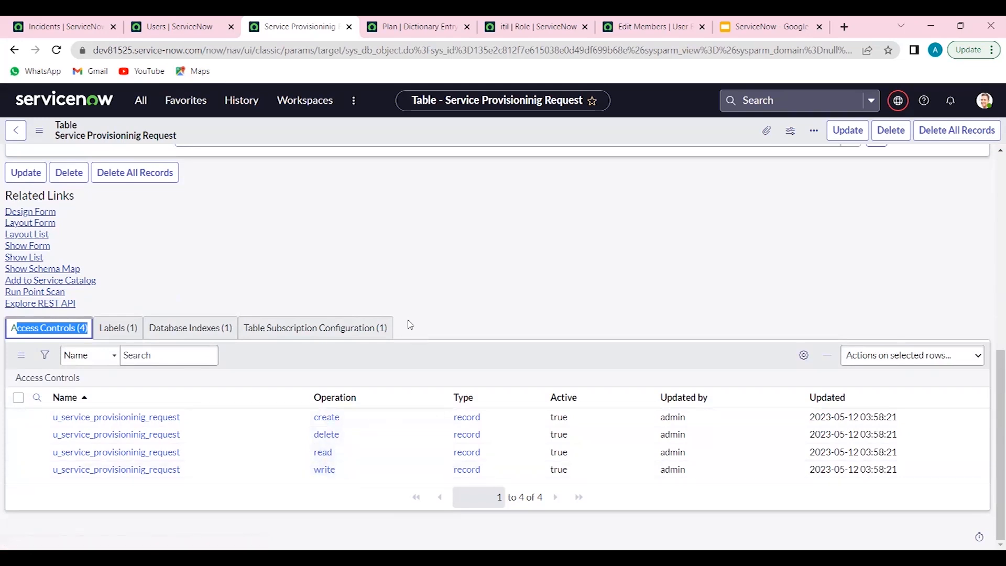
Open the create access control in a separate browser tab, close the Plan dictionary entry, and examine the rule's required role, operation and name
{"action": "left_click", "coordinate": [155, 418], "text": "ctrl"}
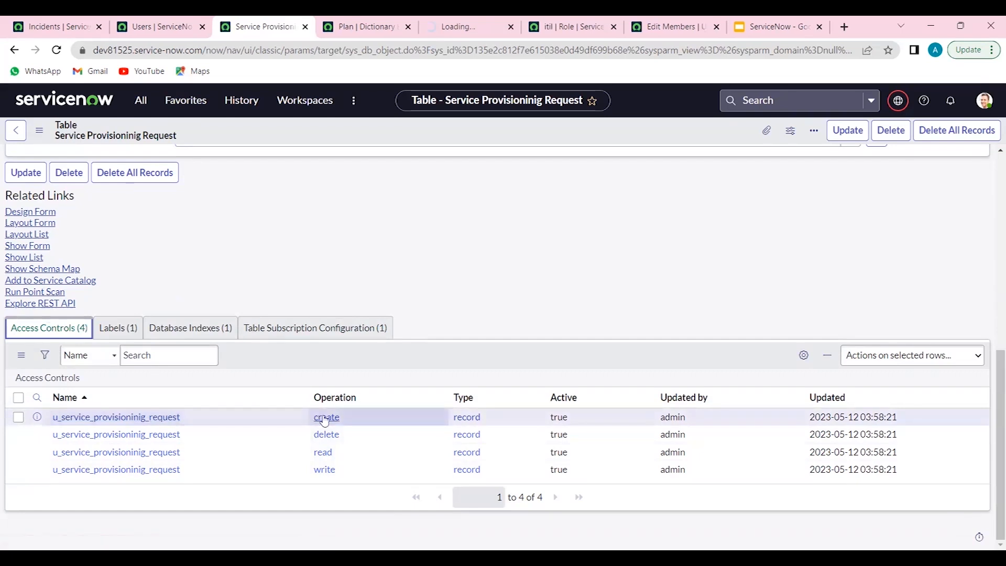
{"action": "left_click", "coordinate": [408, 26]}
{"action": "left_click", "coordinate": [369, 27]}
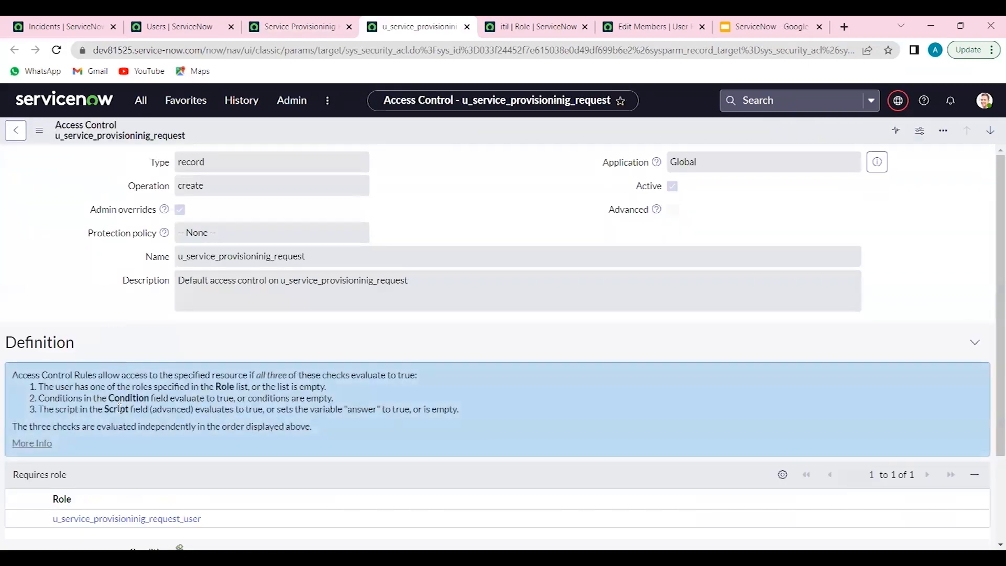
{"action": "scroll", "coordinate": [120, 408], "scroll_direction": "down", "scroll_amount": 1}
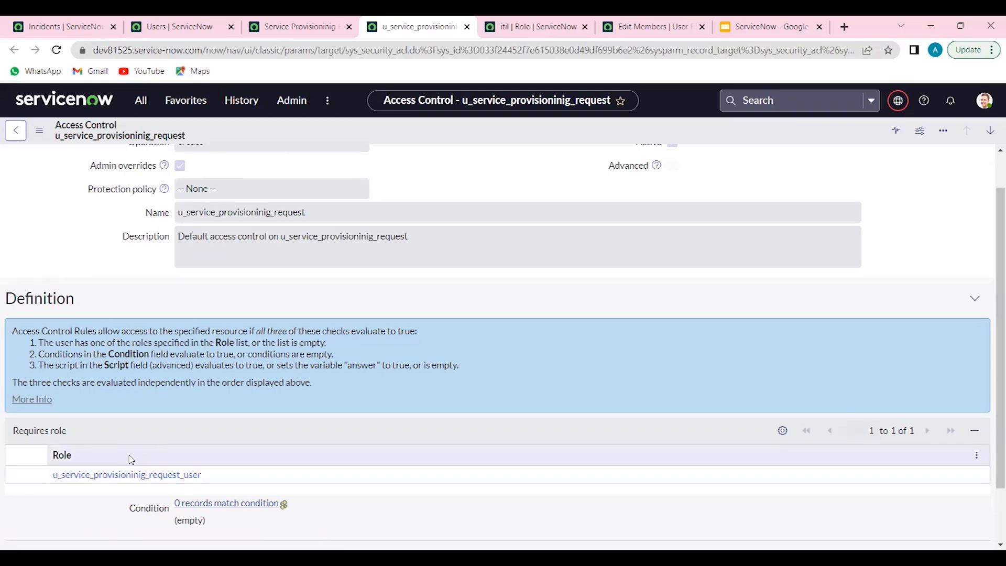
{"action": "scroll", "coordinate": [178, 399], "scroll_direction": "up", "scroll_amount": 1}
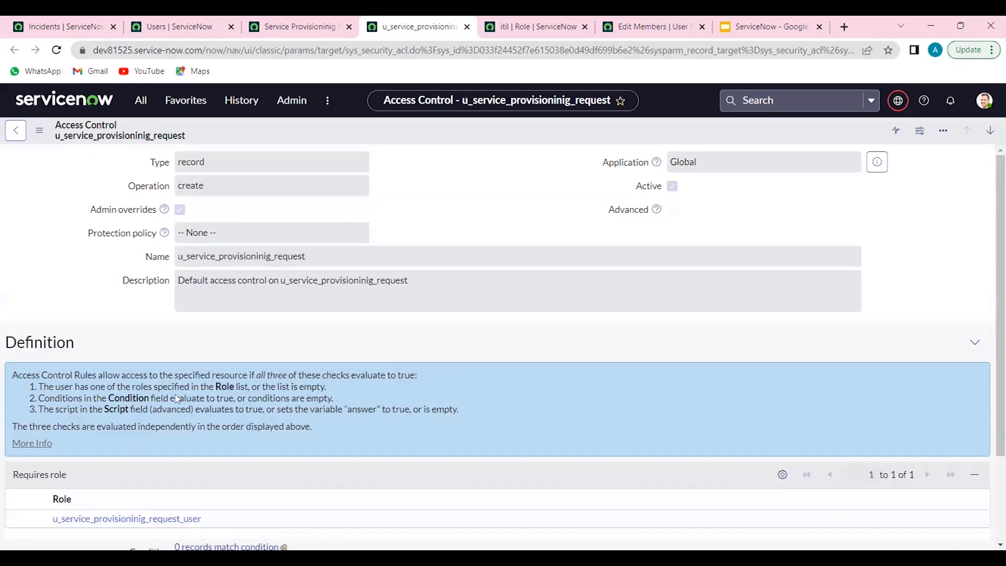
{"action": "left_click_drag", "start_coordinate": [204, 186], "coordinate": [177, 185]}
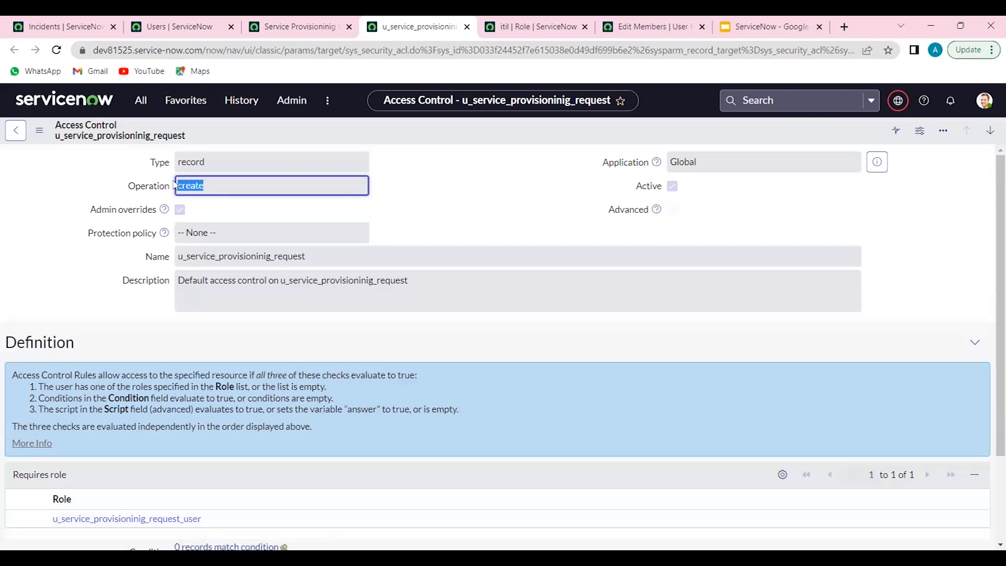
{"action": "left_click_drag", "start_coordinate": [297, 256], "coordinate": [177, 256]}
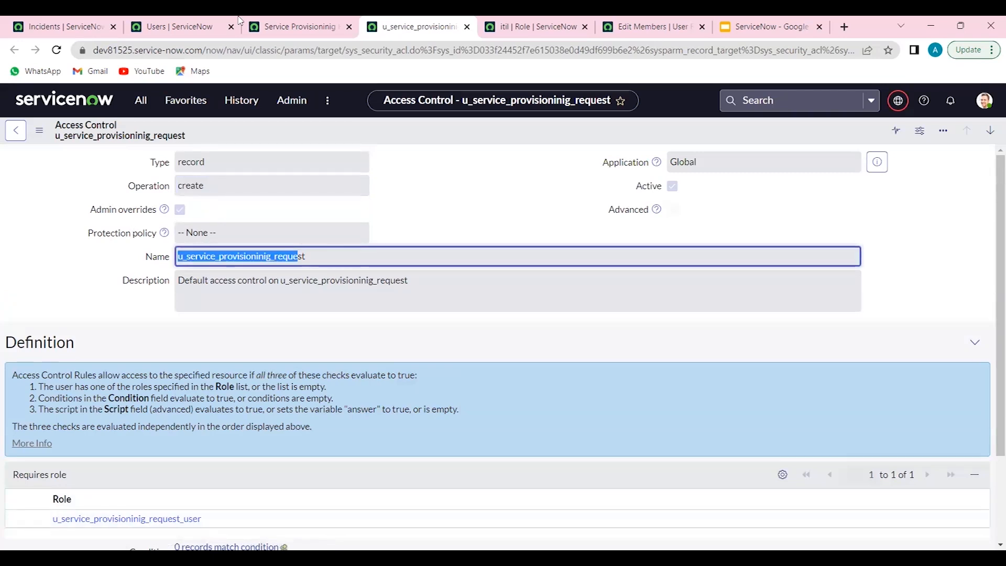
Check the table's four access controls and user role, and highlight the Admin overrides option on the create rule
{"action": "left_click", "coordinate": [257, 20]}
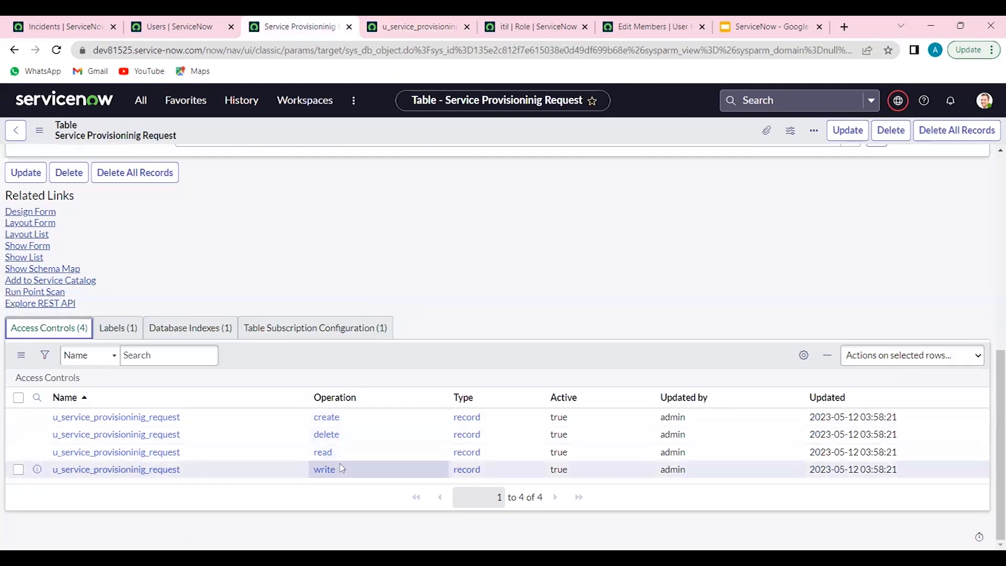
{"action": "scroll", "coordinate": [352, 290], "scroll_direction": "up", "scroll_amount": 3}
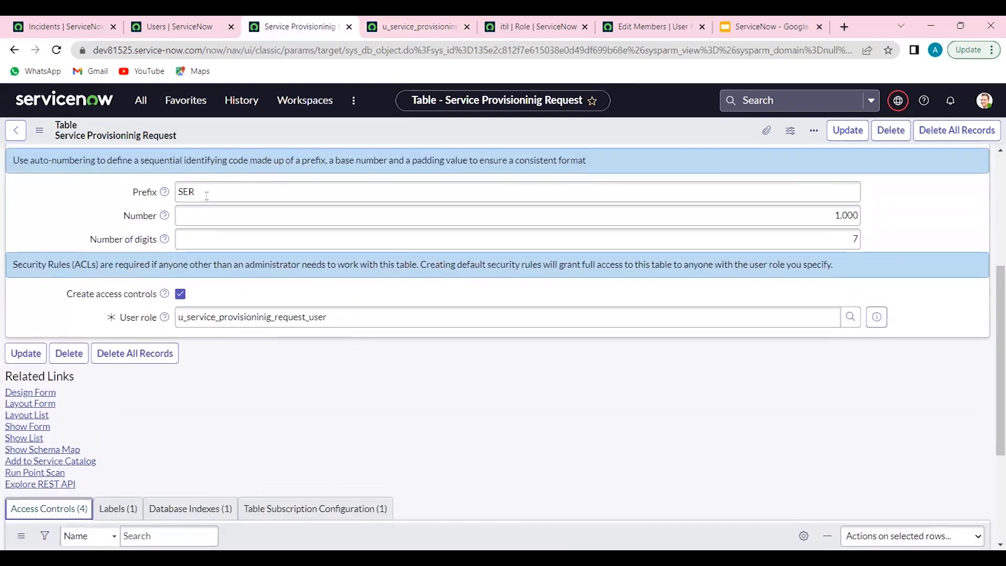
{"action": "left_click", "coordinate": [436, 21]}
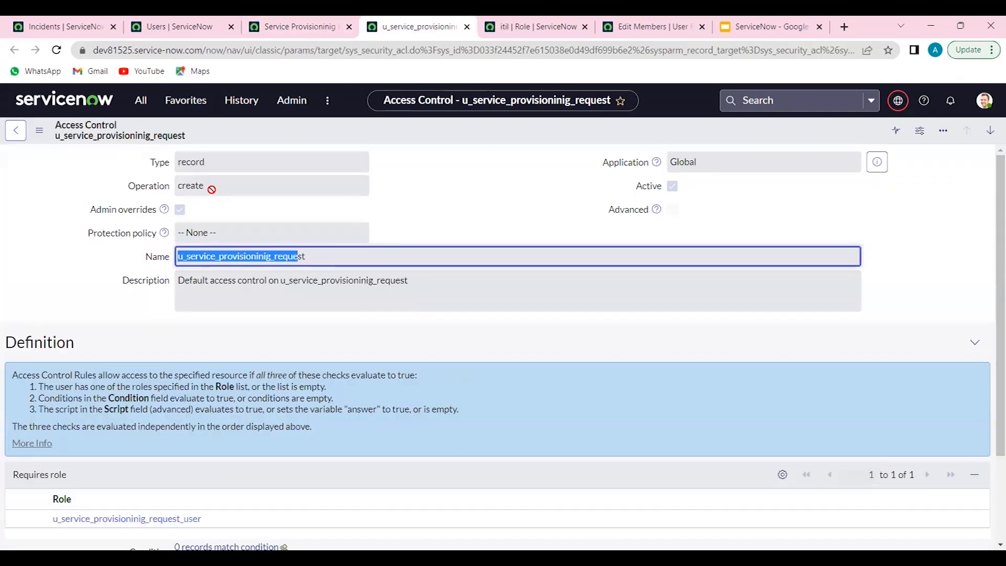
{"action": "left_click_drag", "start_coordinate": [96, 209], "coordinate": [165, 210]}
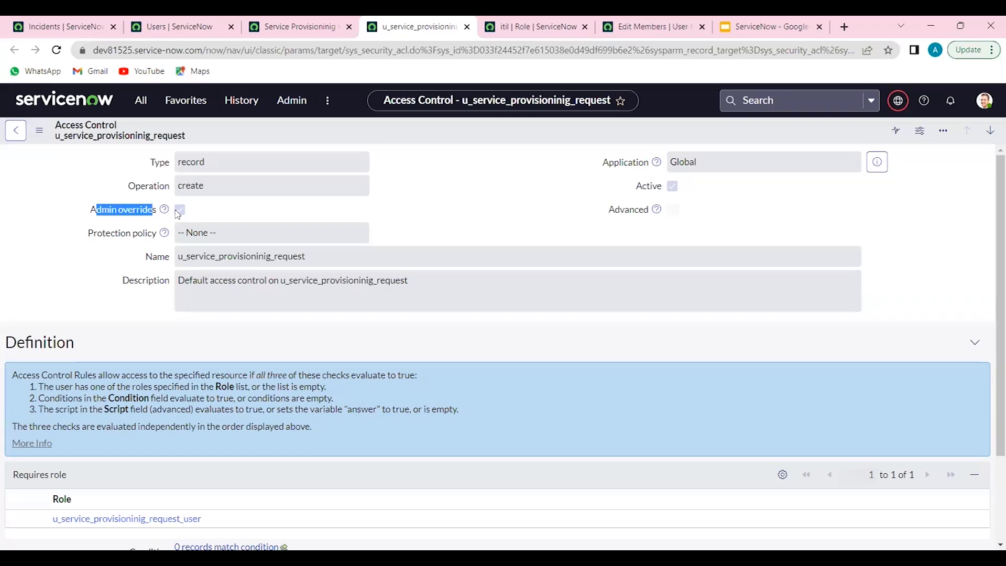
Replace the incident list with the reloaded instance home page, and show the table record's column list again
{"action": "left_click", "coordinate": [81, 21]}
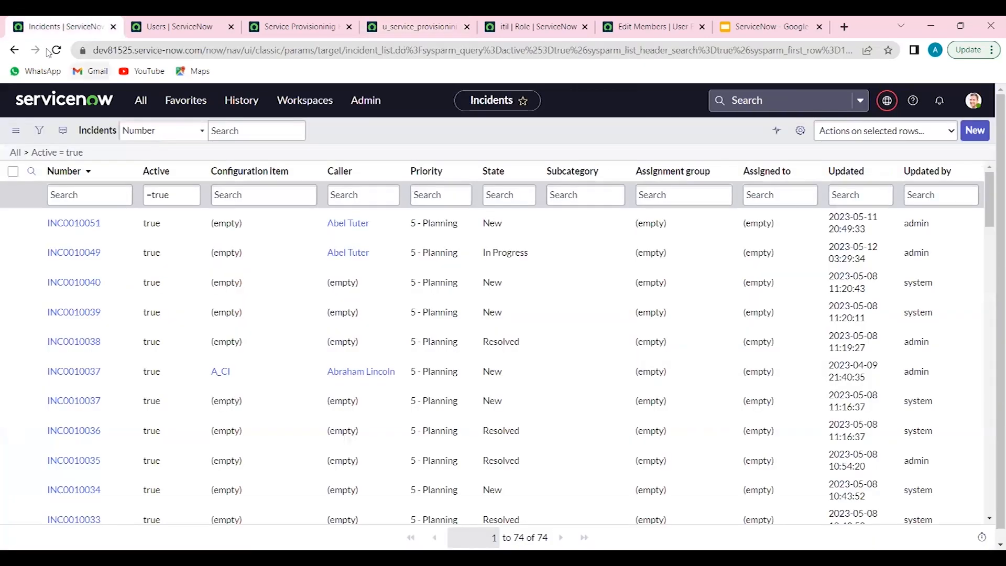
{"action": "left_click", "coordinate": [63, 97]}
{"action": "left_click", "coordinate": [57, 50]}
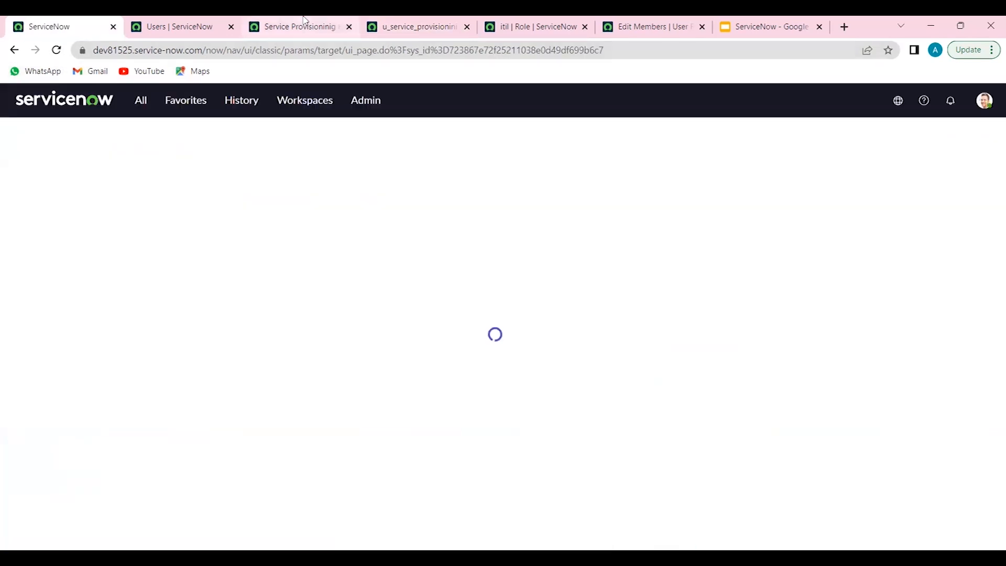
{"action": "left_click", "coordinate": [304, 21]}
{"action": "scroll", "coordinate": [248, 248], "scroll_direction": "up", "scroll_amount": 4}
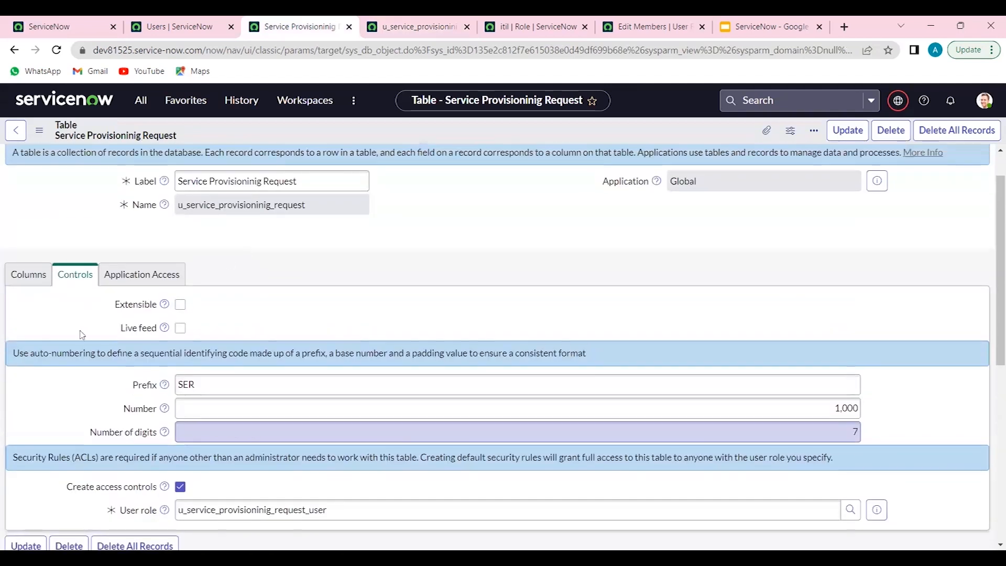
{"action": "left_click", "coordinate": [23, 290]}
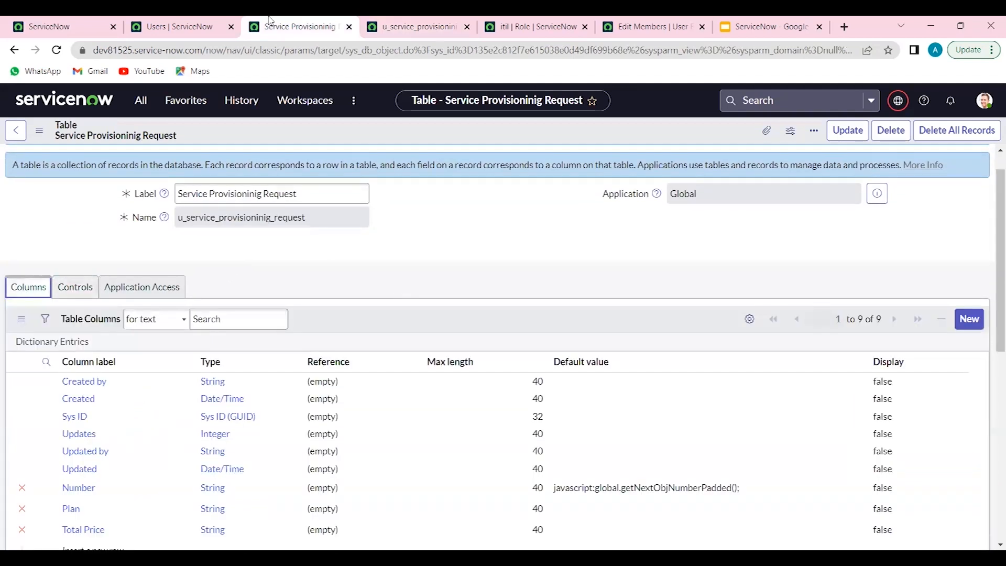
Filter the home page's application navigator by "service p" and add the Service Provisioninig Request application to favorites
{"action": "left_click", "coordinate": [64, 22]}
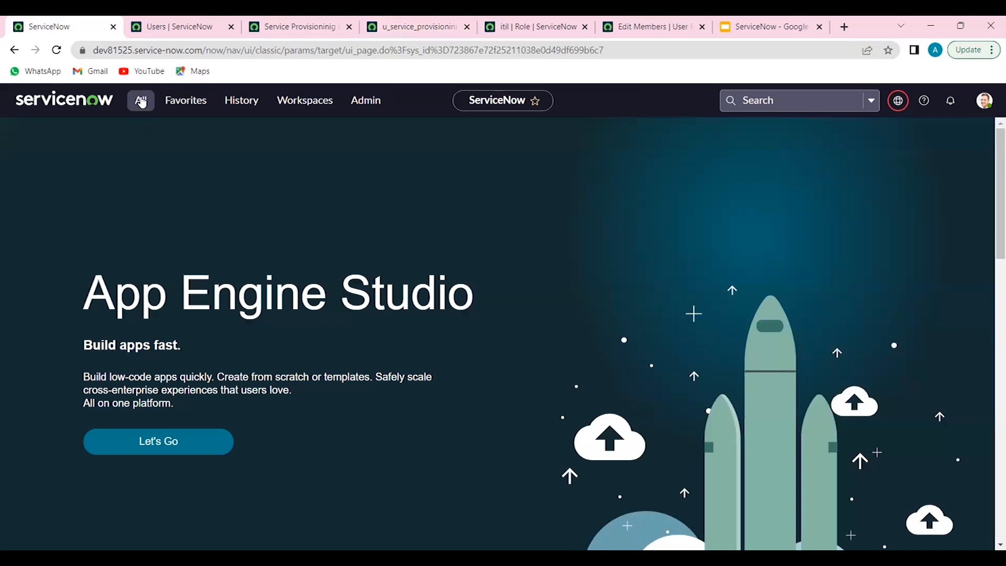
{"action": "left_click", "coordinate": [139, 101]}
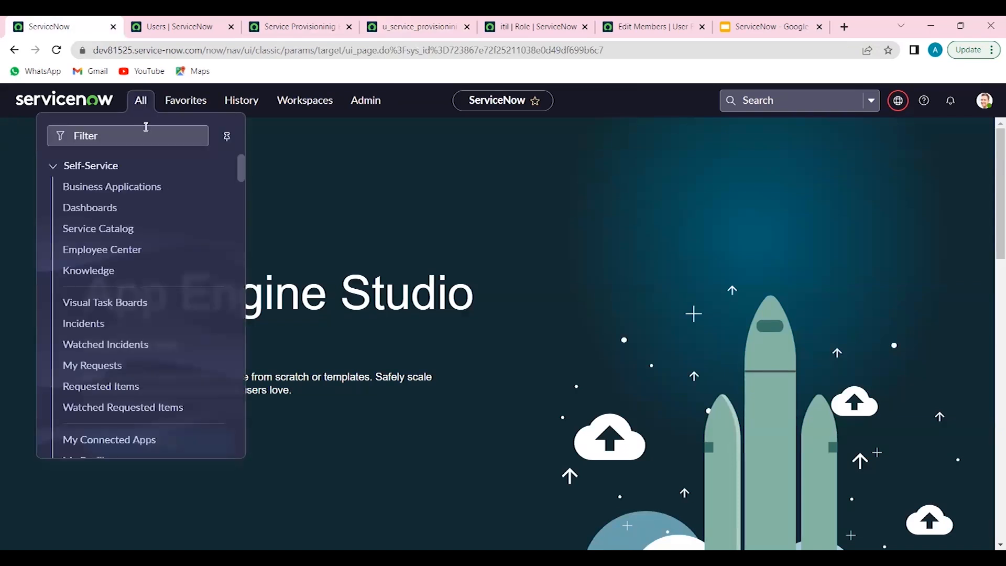
{"action": "left_click", "coordinate": [146, 132]}
{"action": "type", "text": "servi"}
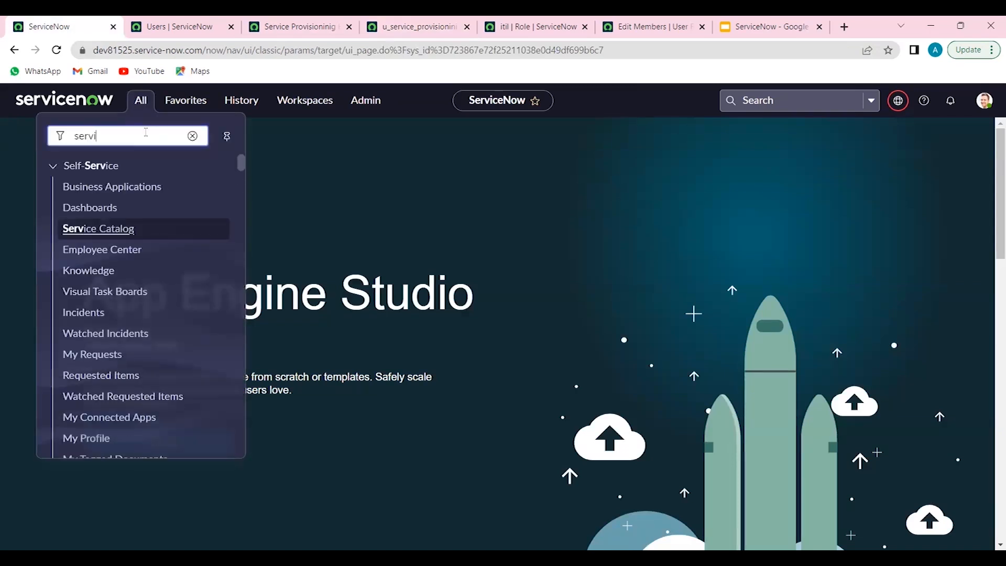
{"action": "type", "text": "ce p"}
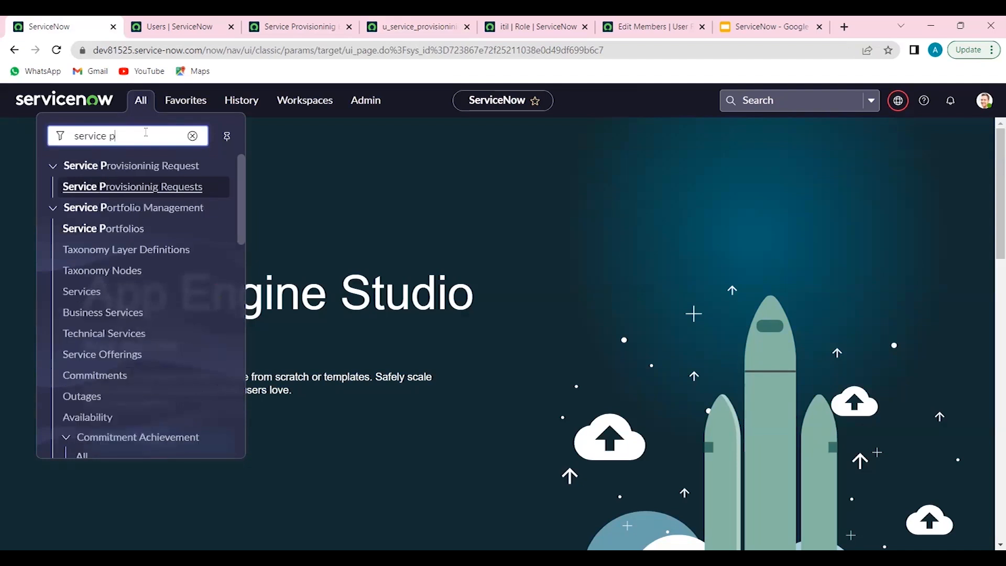
{"action": "left_click", "coordinate": [215, 168]}
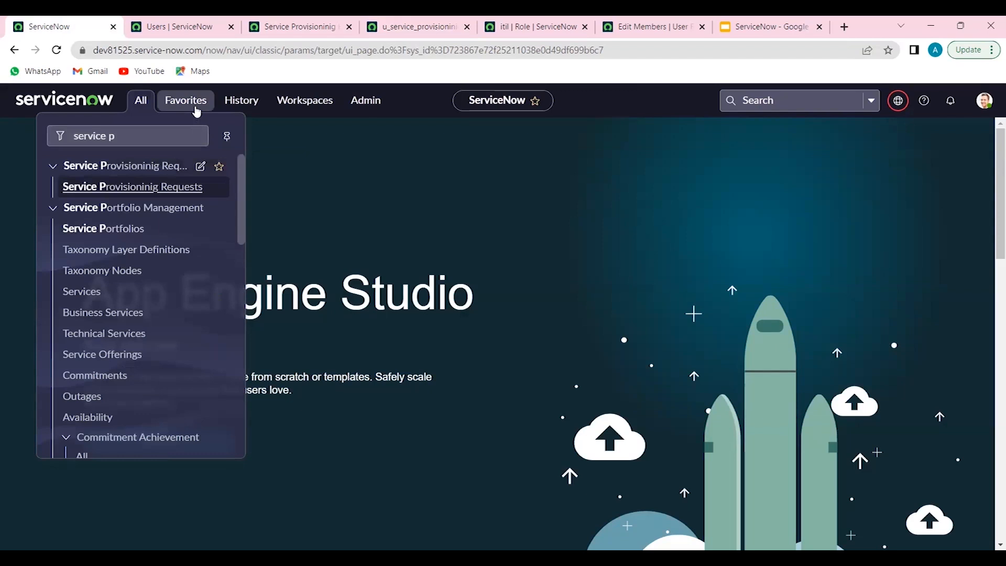
{"action": "left_click", "coordinate": [220, 166]}
Open the Service Provisioninig Requests list from the favorites
{"action": "left_click", "coordinate": [199, 104]}
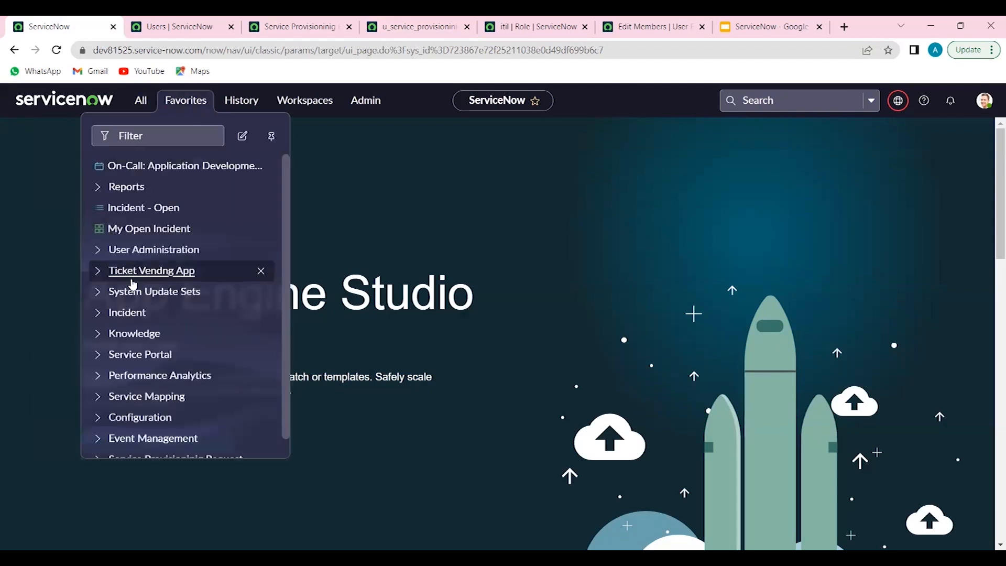
{"action": "scroll", "coordinate": [133, 283], "scroll_direction": "down", "scroll_amount": 1}
{"action": "left_click", "coordinate": [99, 440]}
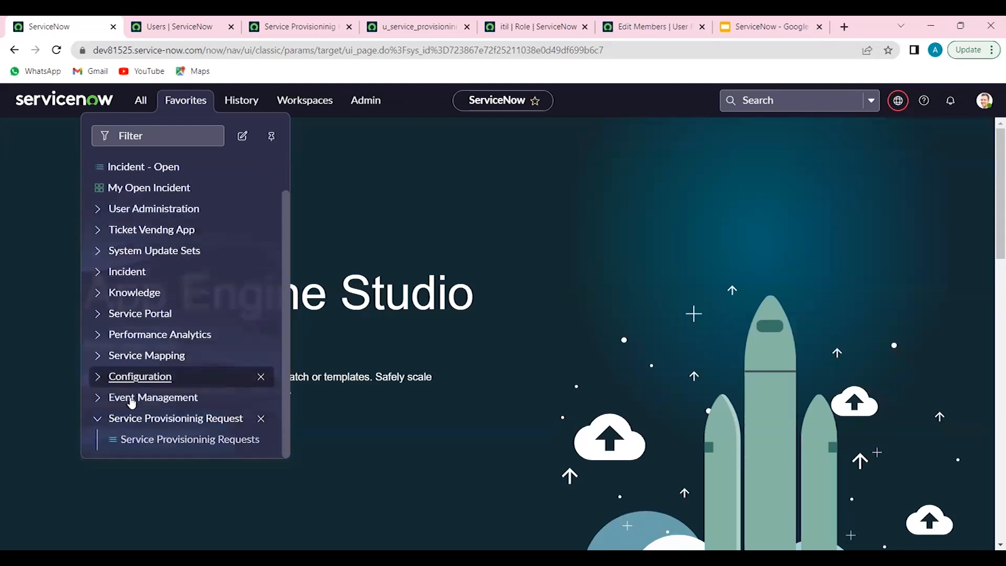
{"action": "left_click", "coordinate": [147, 444]}
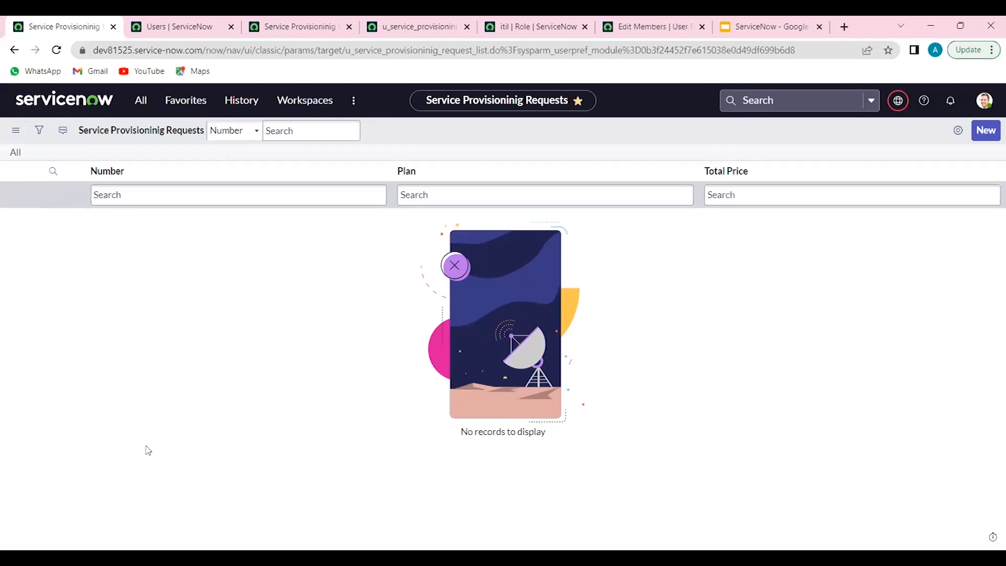
Create and submit a service provisioning request with the plan "6 months Bronze" and a total price of 11111
{"action": "left_click", "coordinate": [990, 136]}
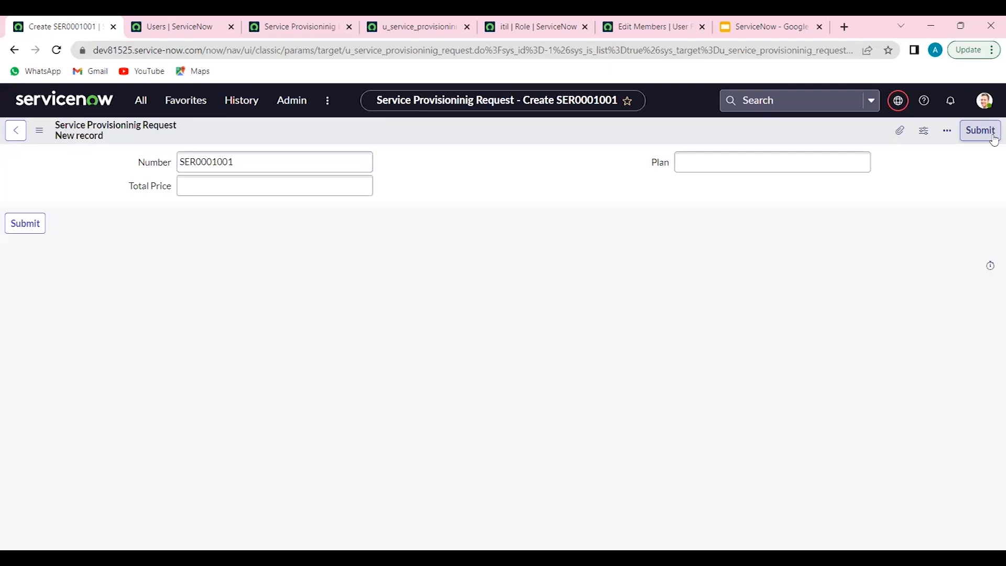
{"action": "left_click", "coordinate": [825, 160]}
{"action": "type", "text": "6 m"}
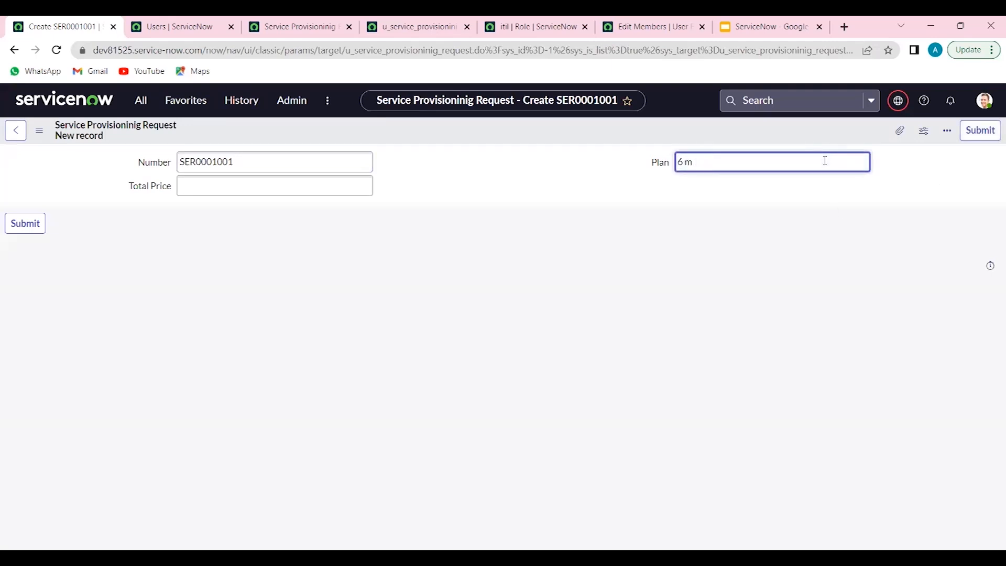
{"action": "type", "text": "pnnths Bron"}
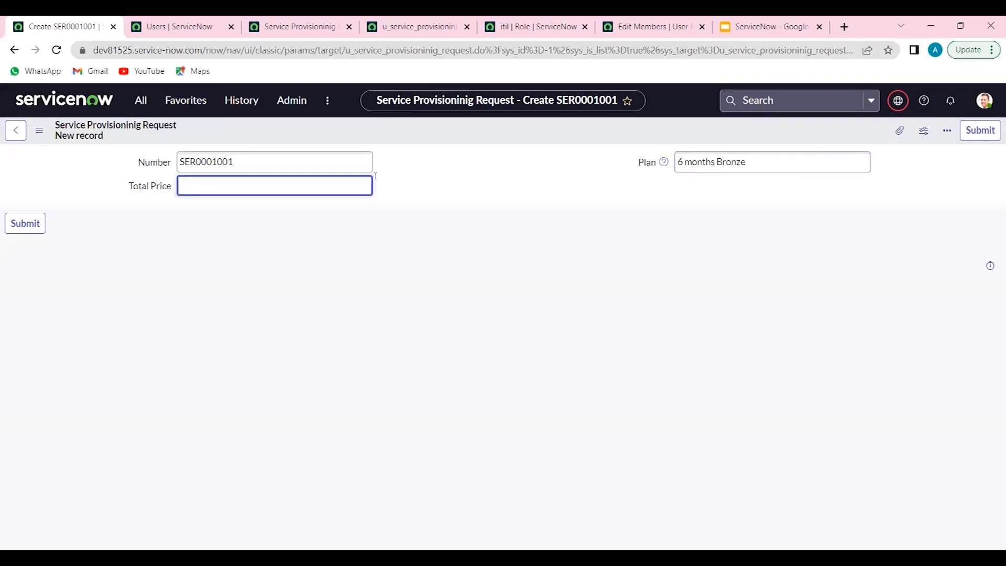
{"action": "type", "text": "11111"}
{"action": "left_click", "coordinate": [44, 222]}
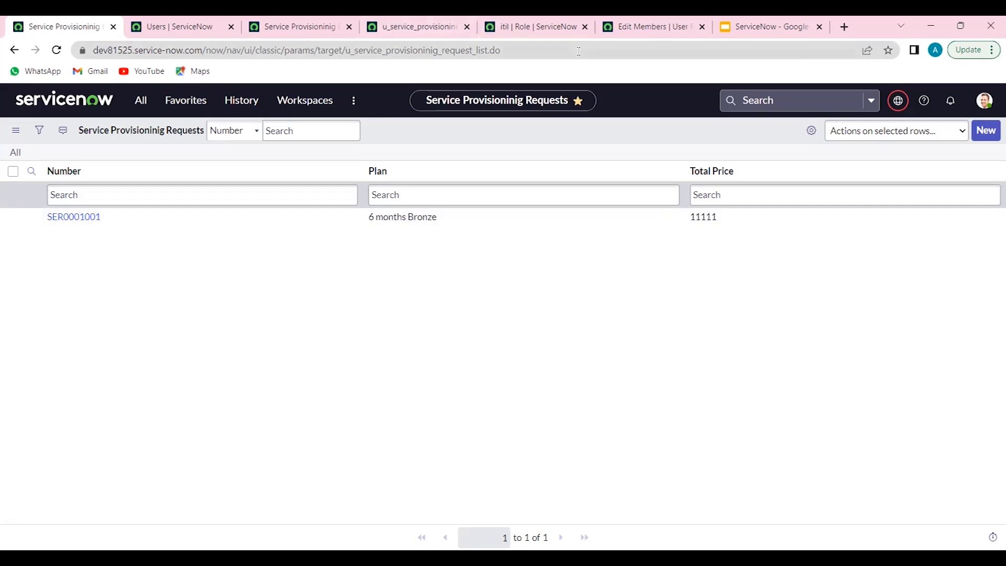
Cancel editing the demo user's roles and go back from the itil role record in its own browser tab
{"action": "left_click", "coordinate": [633, 29]}
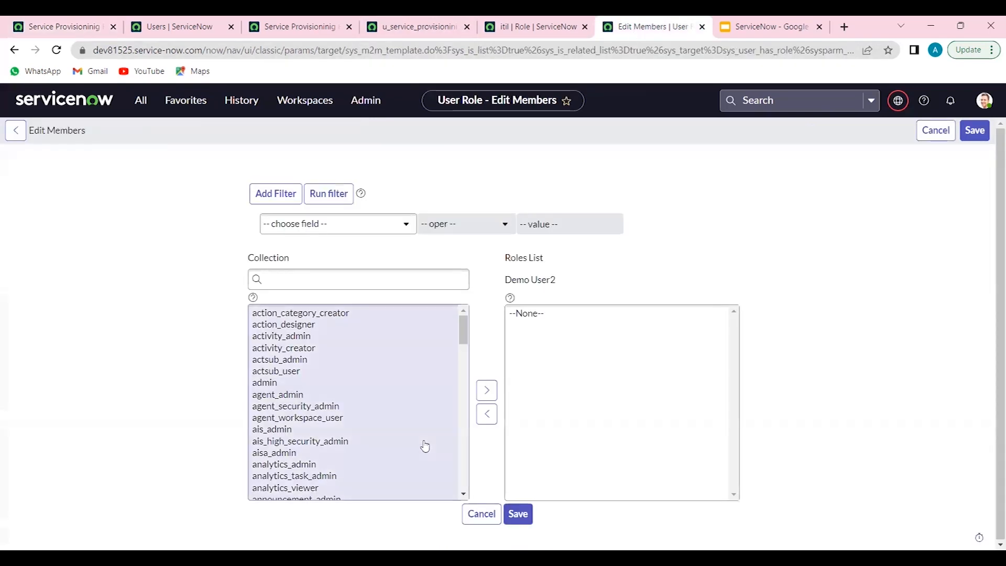
{"action": "left_click", "coordinate": [483, 516]}
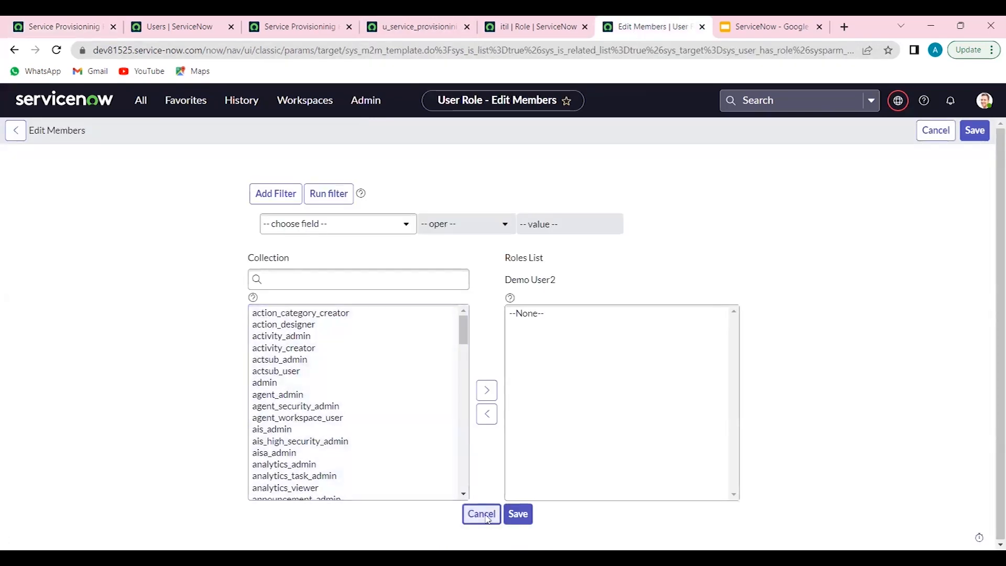
{"action": "left_click", "coordinate": [540, 31]}
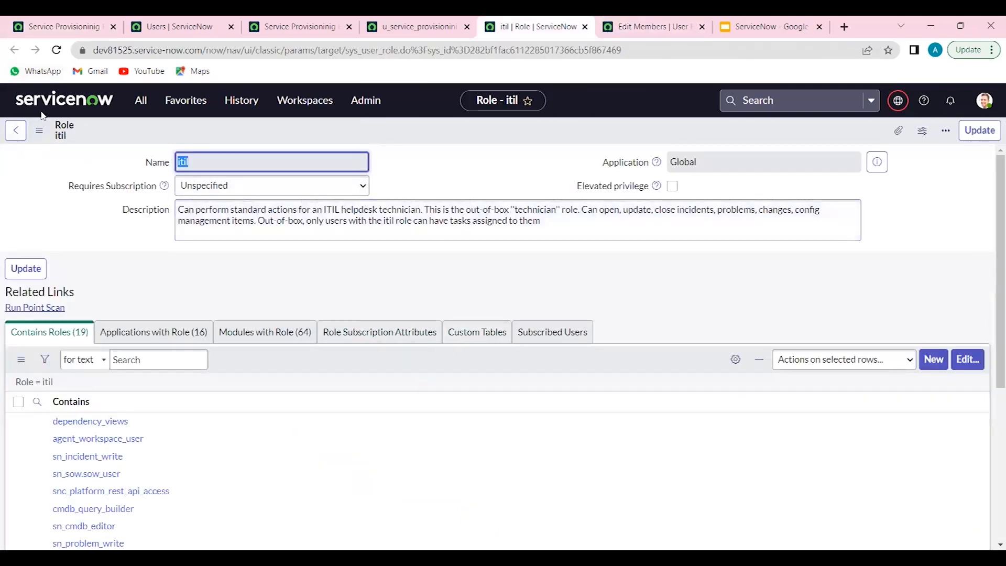
{"action": "left_click", "coordinate": [15, 132]}
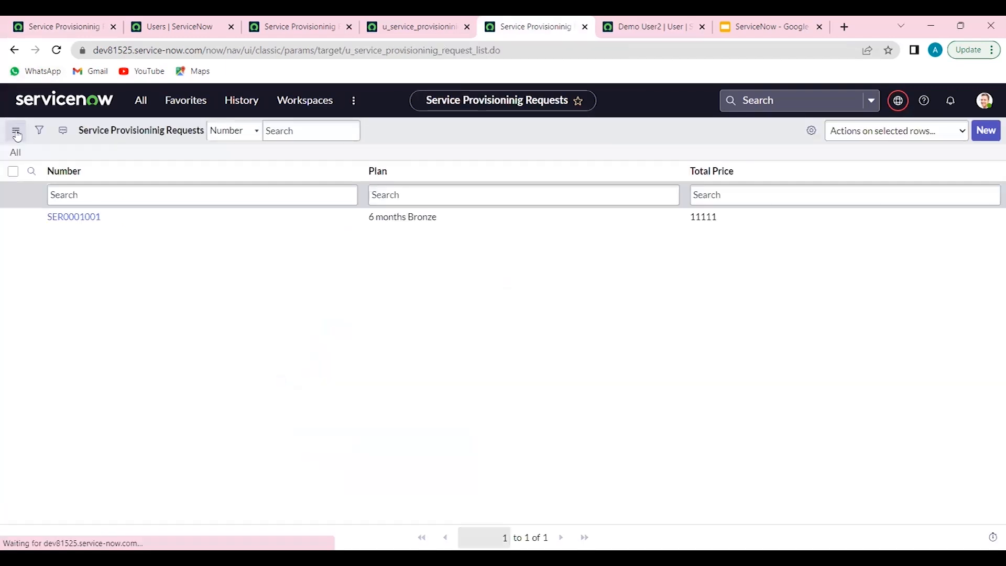
Open the Network Field Engineer group from the demo user's group list in its own browser tab
{"action": "left_click", "coordinate": [16, 132]}
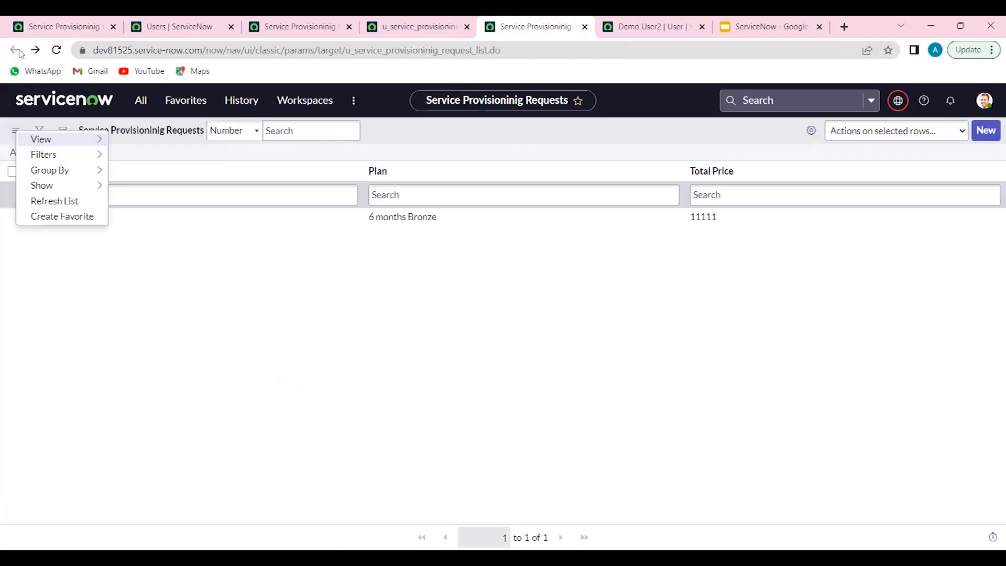
{"action": "left_click", "coordinate": [439, 25]}
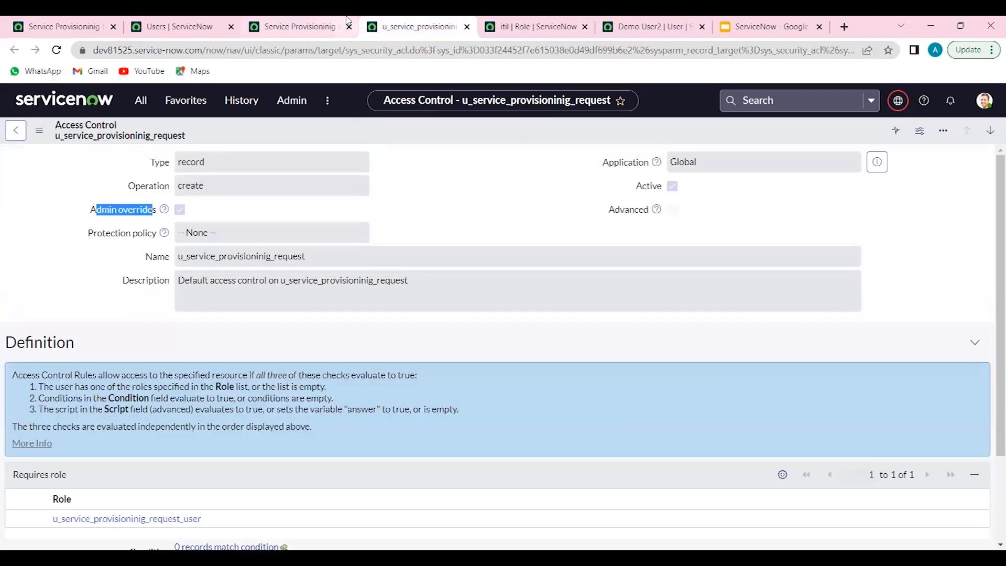
{"action": "left_click", "coordinate": [346, 21]}
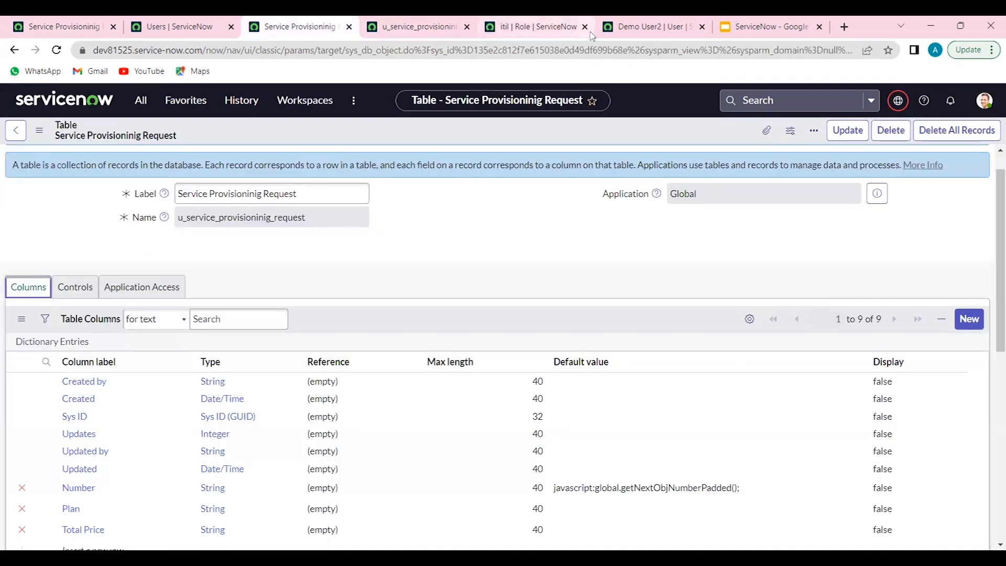
{"action": "left_click", "coordinate": [650, 27]}
{"action": "scroll", "coordinate": [366, 351], "scroll_direction": "down", "scroll_amount": 3}
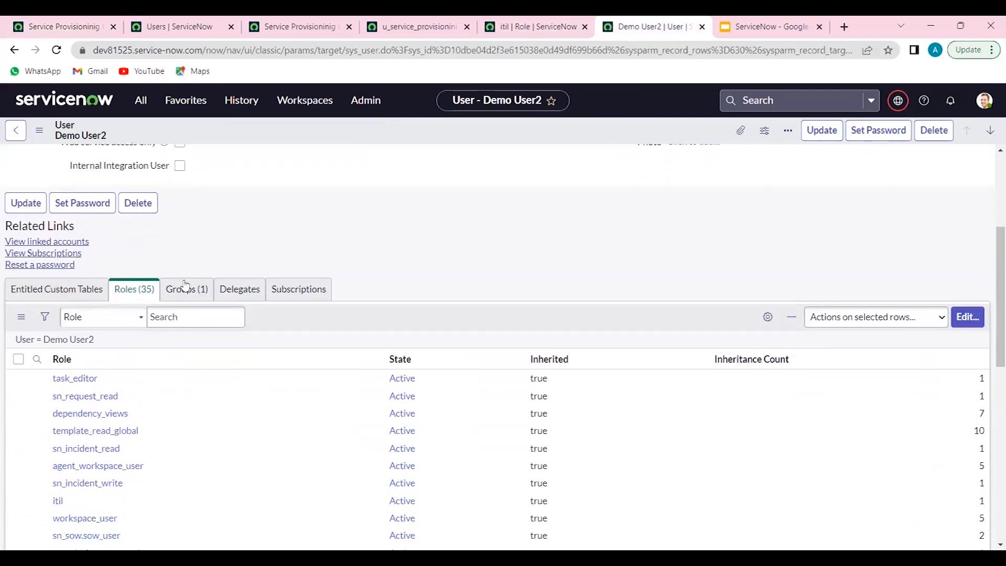
{"action": "left_click", "coordinate": [188, 290]}
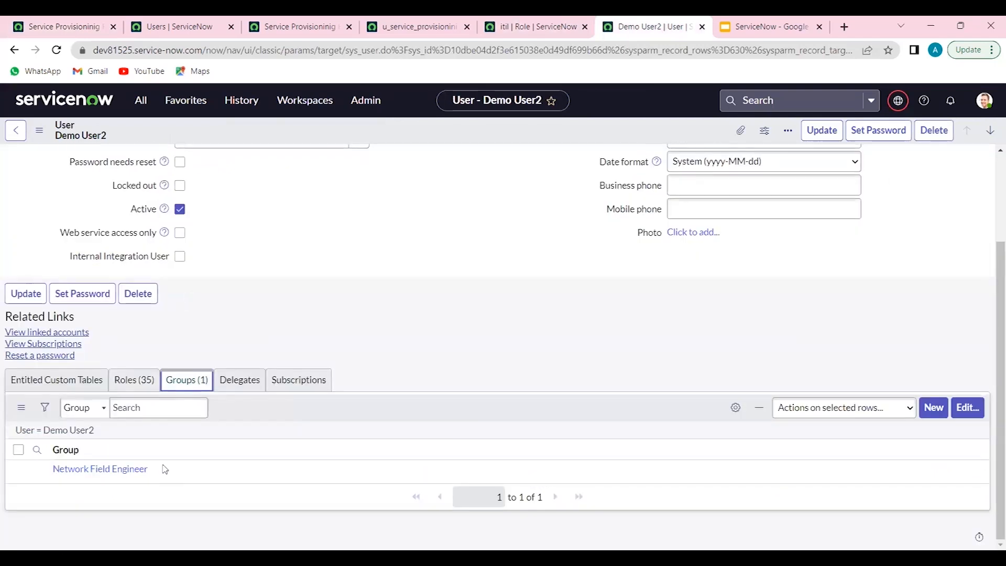
{"action": "middle_click", "coordinate": [135, 480]}
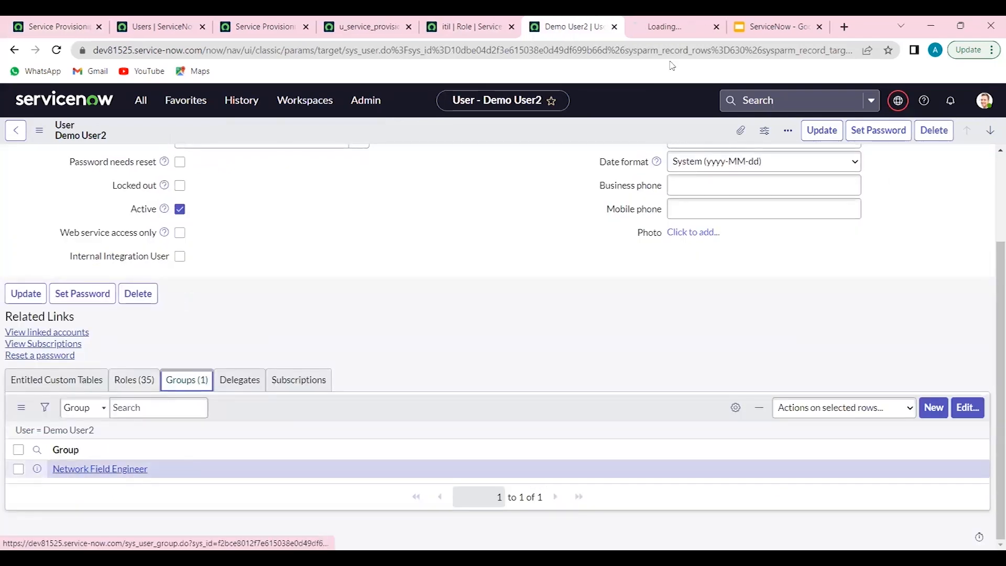
{"action": "left_click", "coordinate": [687, 21]}
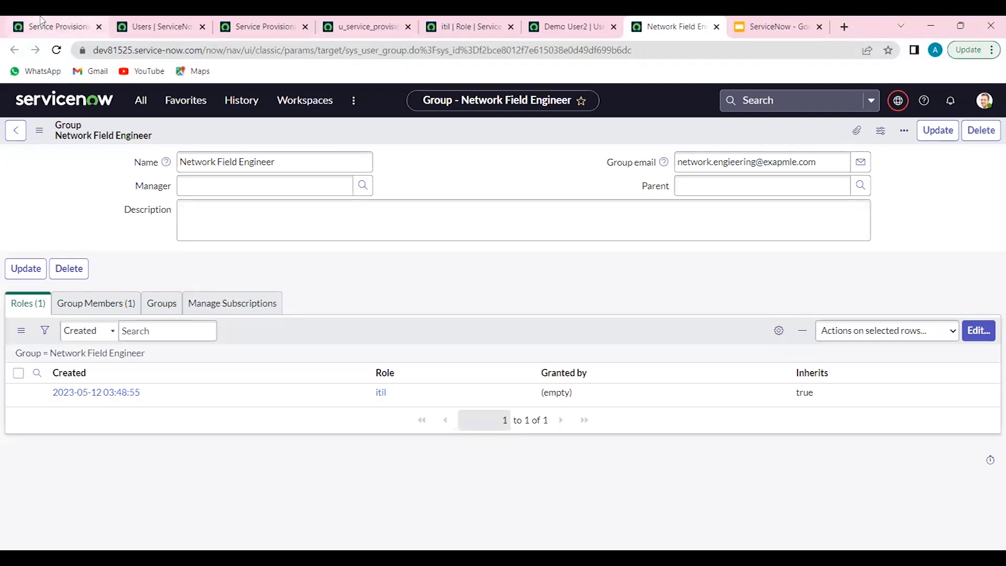
Duplicate the browser tab showing the Service Provisioninig Requests list and return to the original tab
{"action": "left_click", "coordinate": [44, 25]}
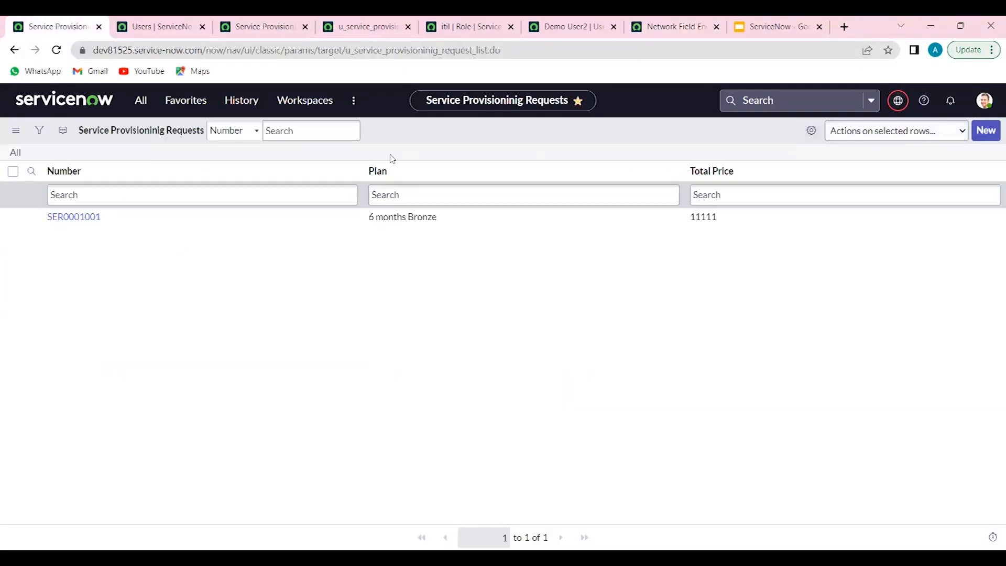
{"action": "right_click", "coordinate": [52, 20]}
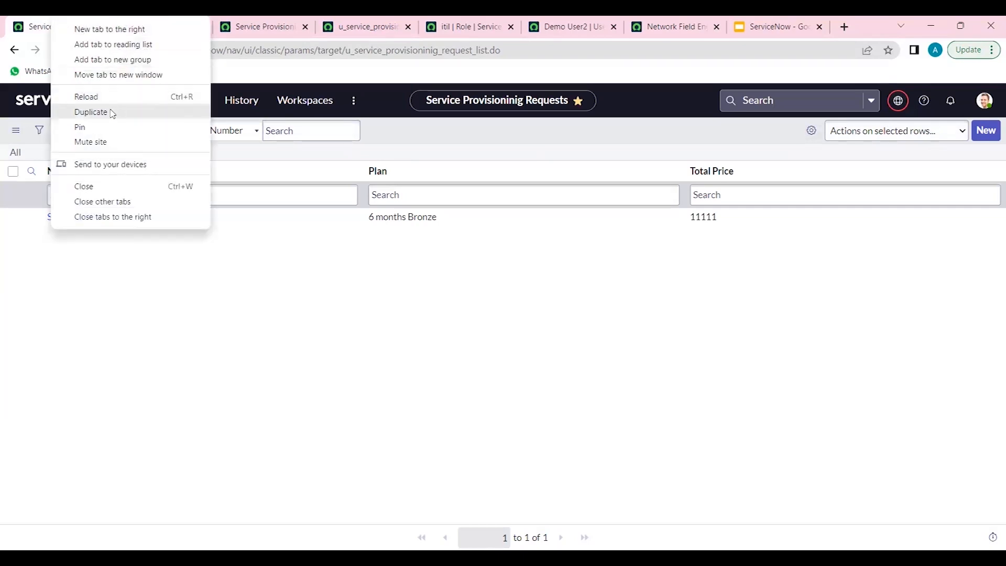
{"action": "left_click", "coordinate": [113, 112]}
{"action": "left_click", "coordinate": [73, 25]}
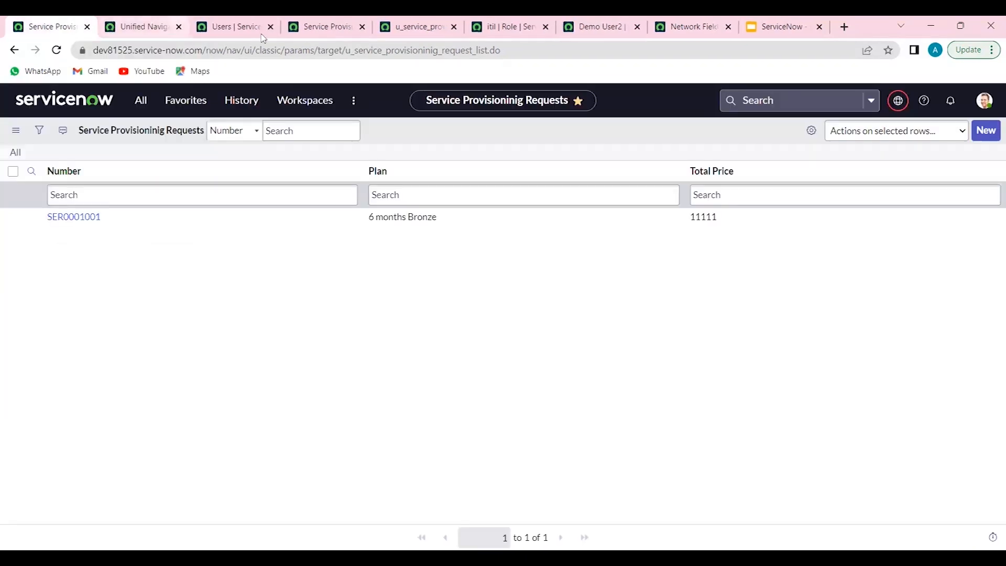
Impersonate the demo user who belongs to the Network Field Engineer group
{"action": "left_click", "coordinate": [985, 101]}
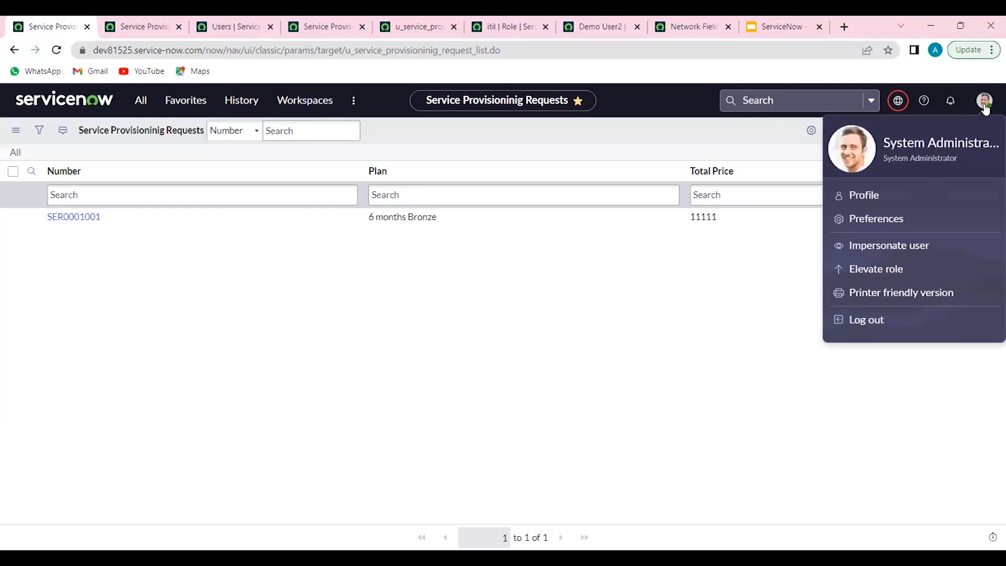
{"action": "left_click", "coordinate": [878, 253]}
{"action": "scroll", "coordinate": [561, 288], "scroll_direction": "down", "scroll_amount": 2}
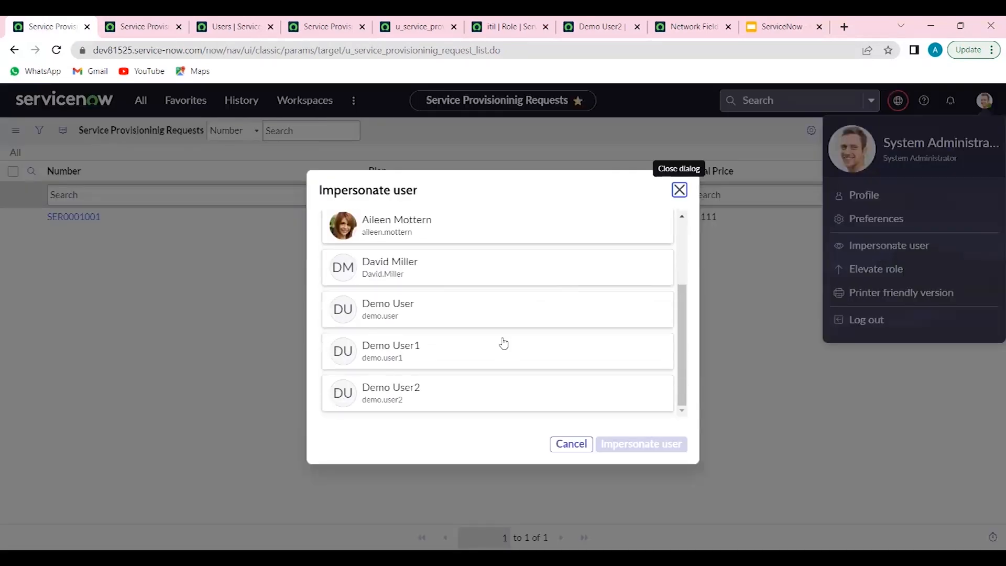
{"action": "left_click", "coordinate": [435, 403]}
{"action": "left_click", "coordinate": [642, 454]}
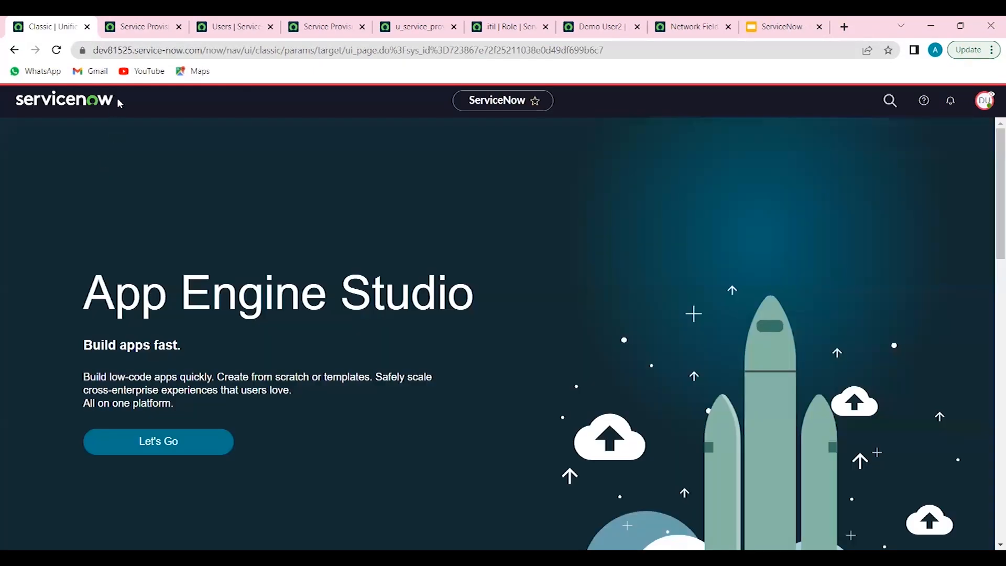
Filter the impersonated user's application navigator by "service pr"
{"action": "left_click", "coordinate": [144, 110]}
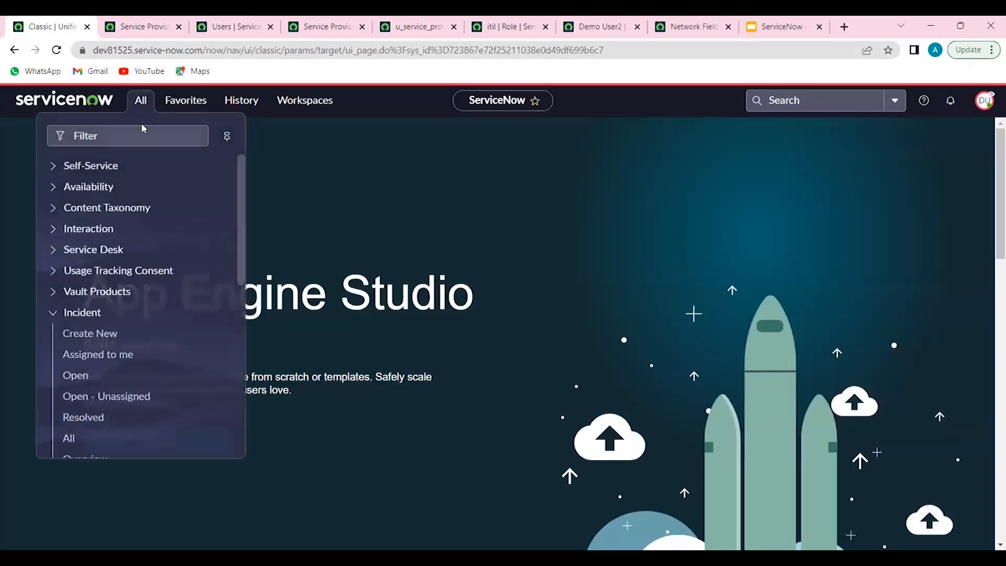
{"action": "left_click", "coordinate": [143, 131]}
{"action": "type", "text": "ser"}
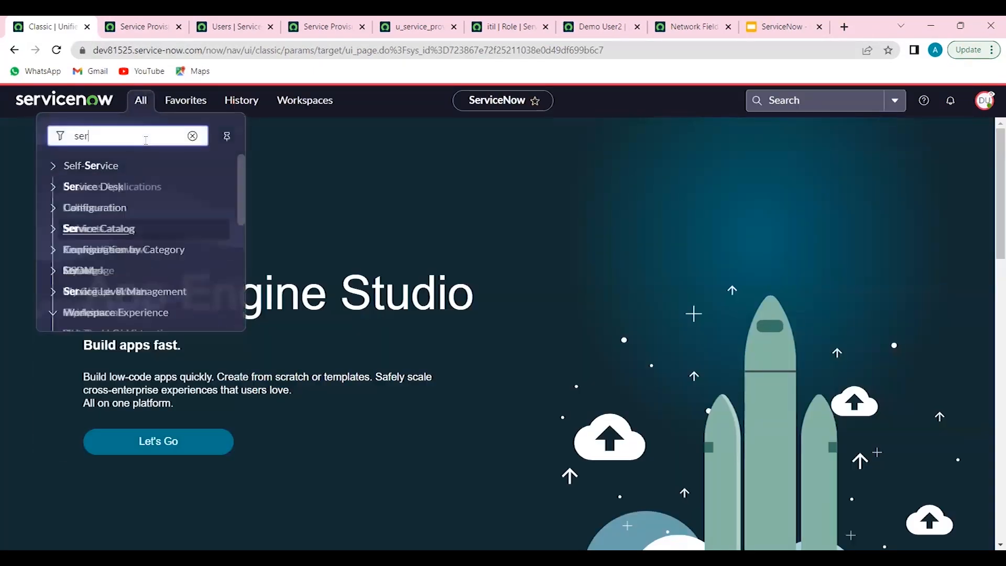
{"action": "type", "text": "vice pr"}
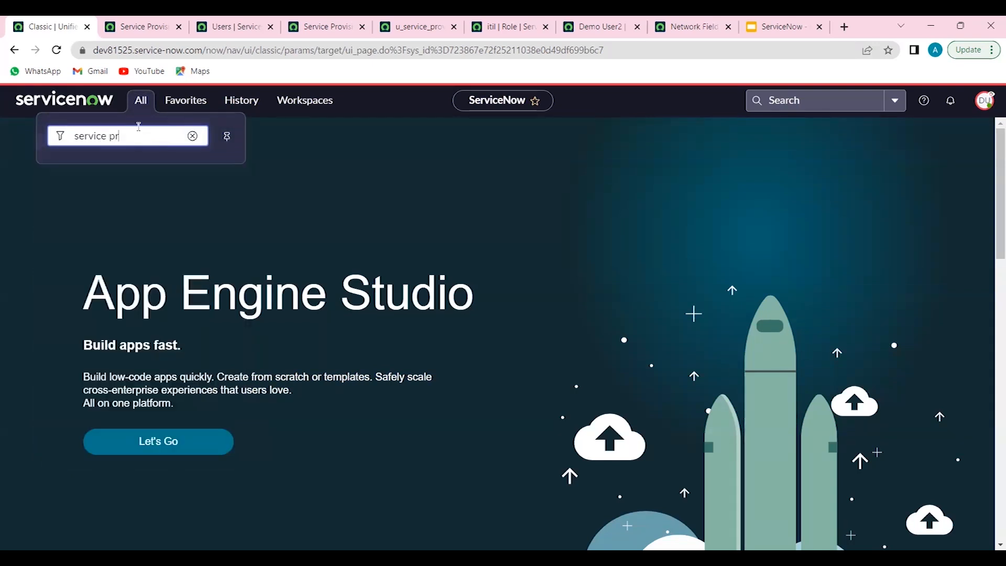
Reload the Service Provisioninig Requests list address in the duplicated tab as the impersonated user
{"action": "left_click", "coordinate": [132, 27]}
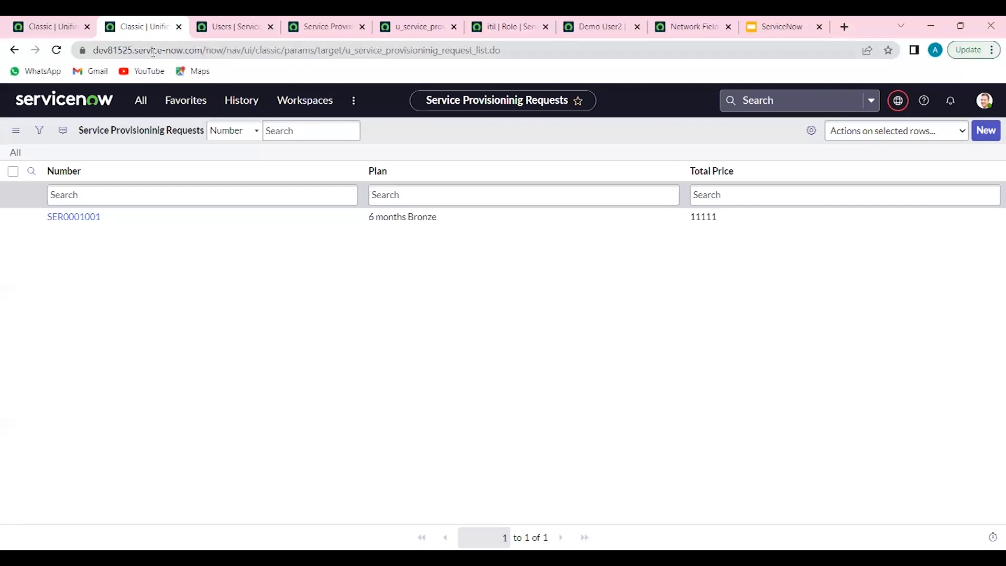
{"action": "left_click", "coordinate": [154, 51]}
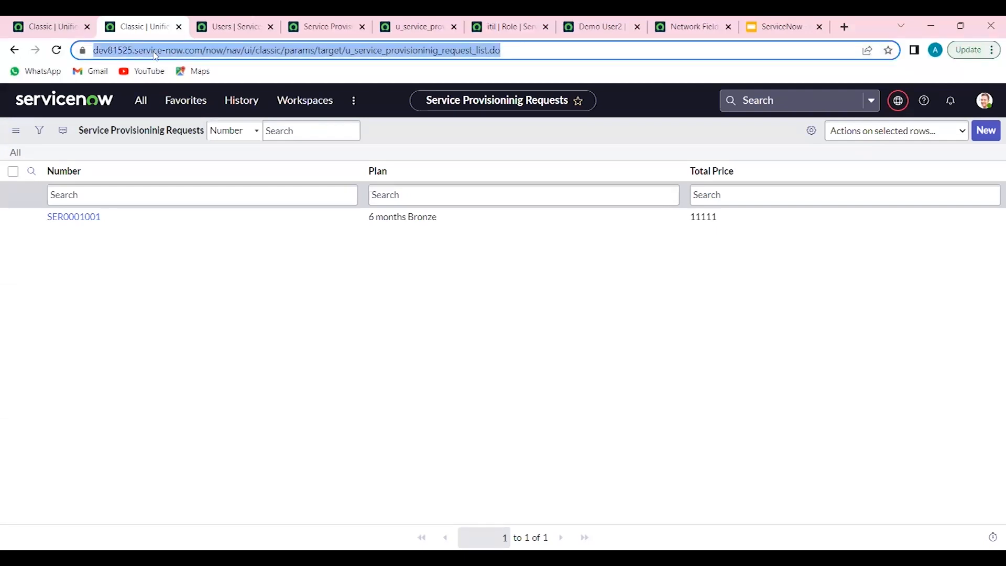
{"action": "key", "text": "Return"}
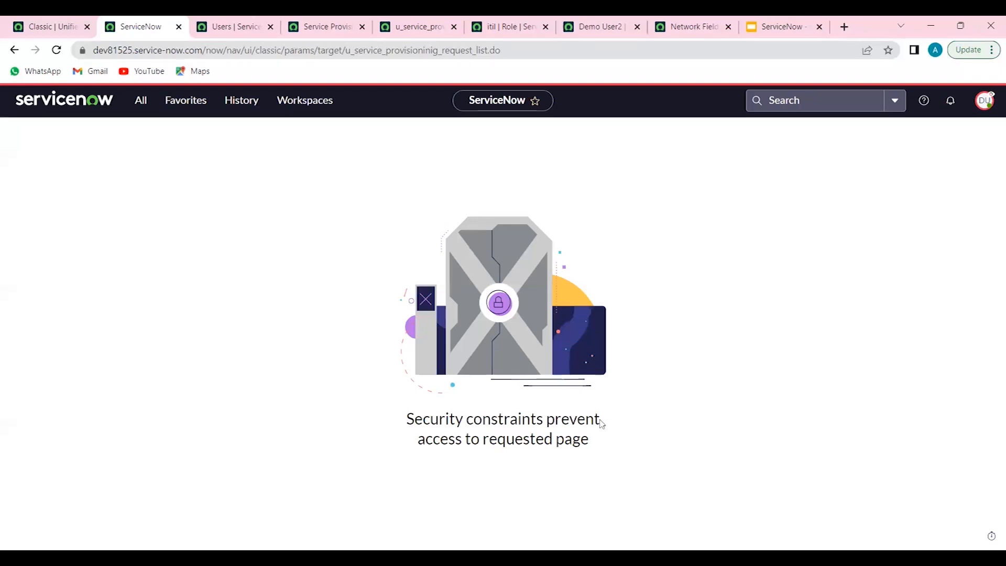
Check the Network Field Engineer group's roles and end the demo user's impersonation from the duplicated tab
{"action": "left_click", "coordinate": [985, 100]}
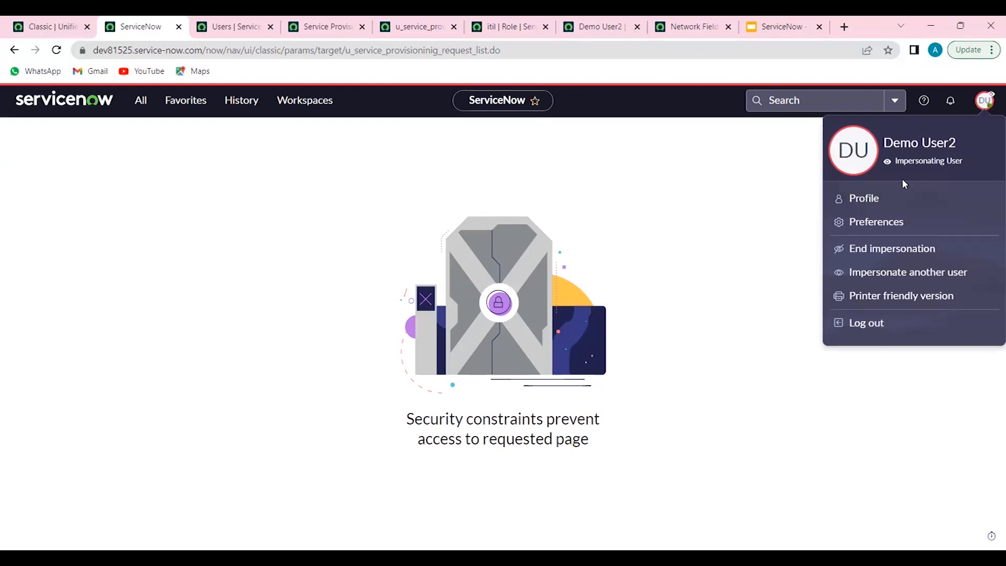
{"action": "left_click", "coordinate": [694, 27]}
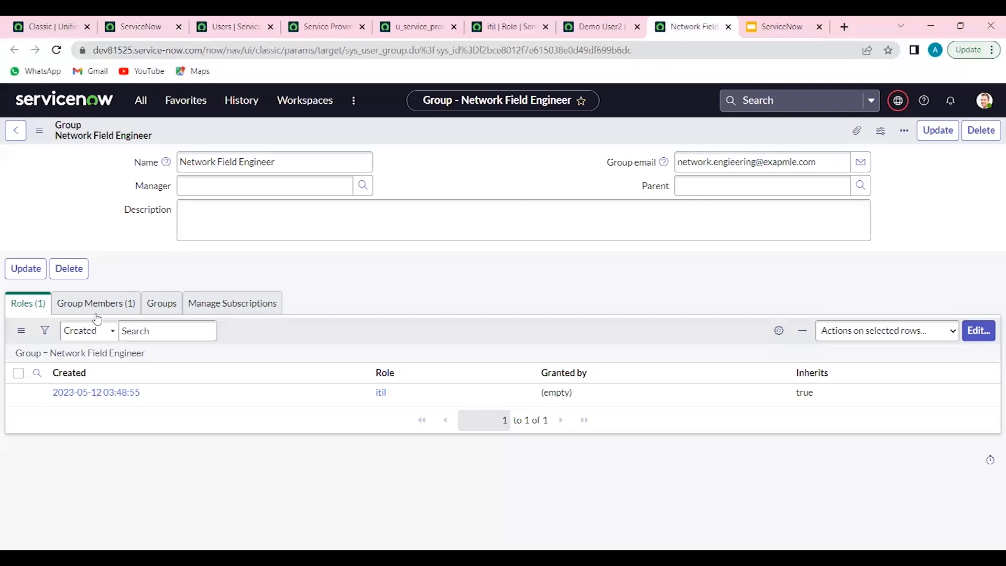
{"action": "left_click", "coordinate": [147, 21]}
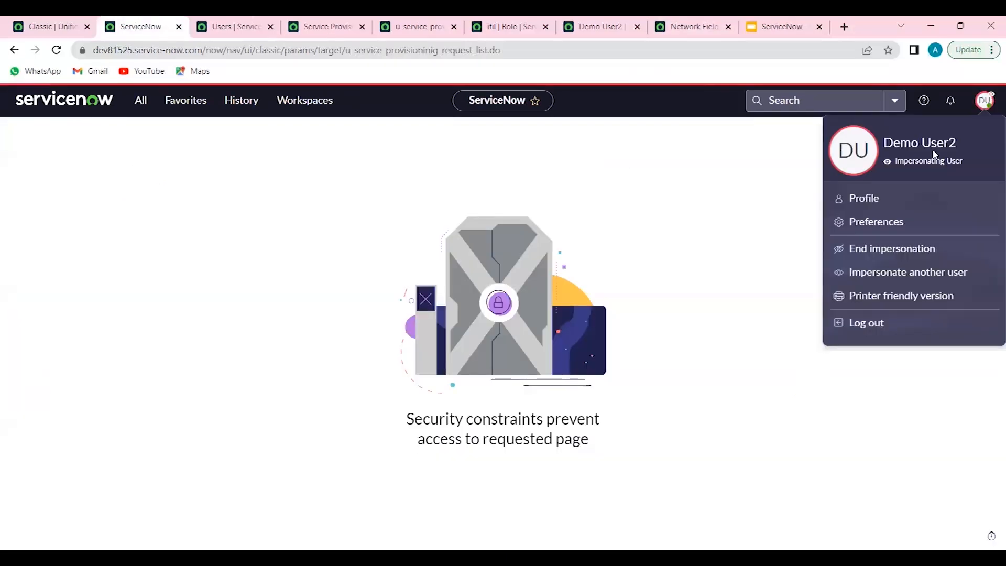
{"action": "left_click", "coordinate": [872, 254]}
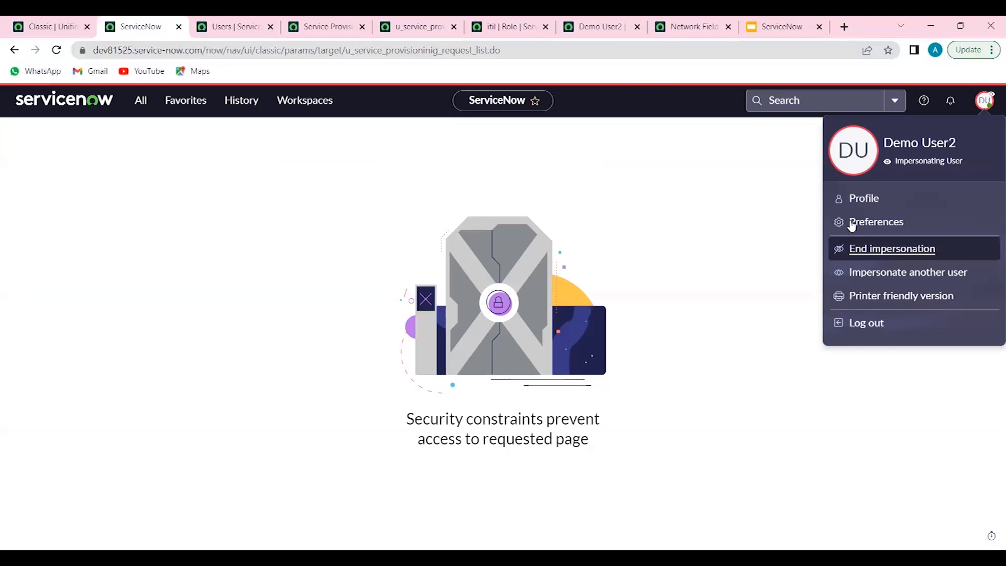
Add the u_service_provisioninig_request_user role to the Network Field Engineer group and save the role list
{"action": "left_click", "coordinate": [689, 26]}
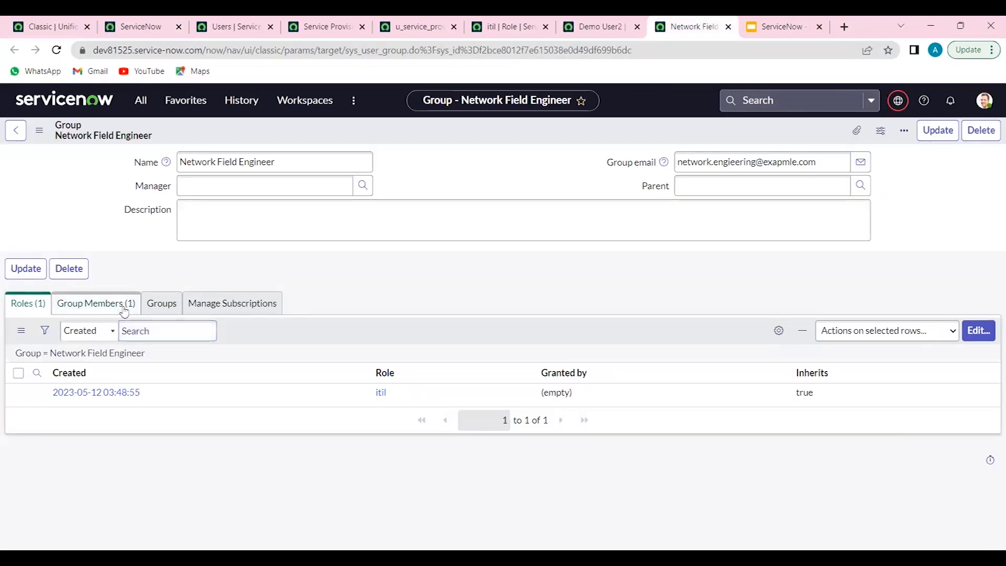
{"action": "left_click", "coordinate": [970, 329]}
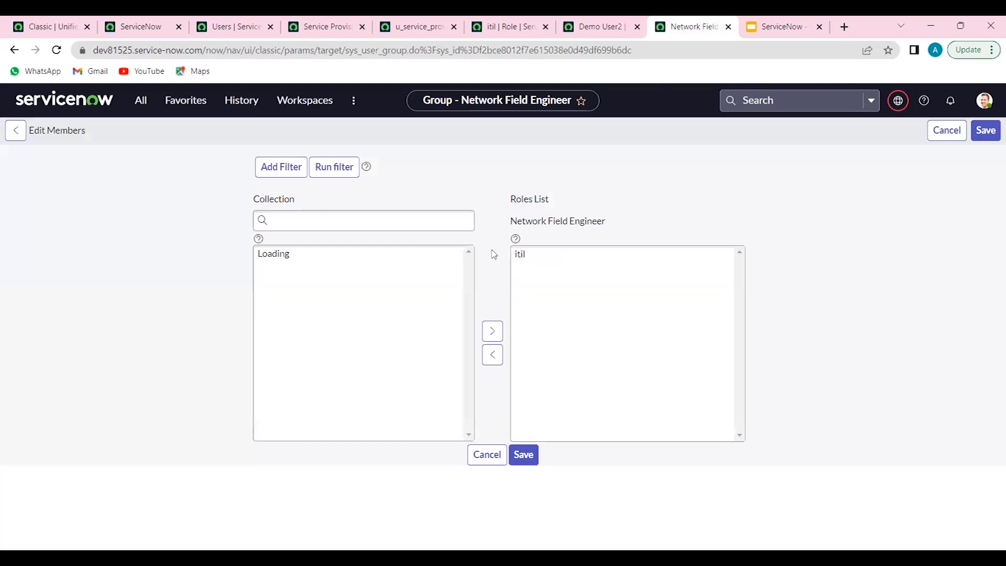
{"action": "left_click", "coordinate": [399, 278]}
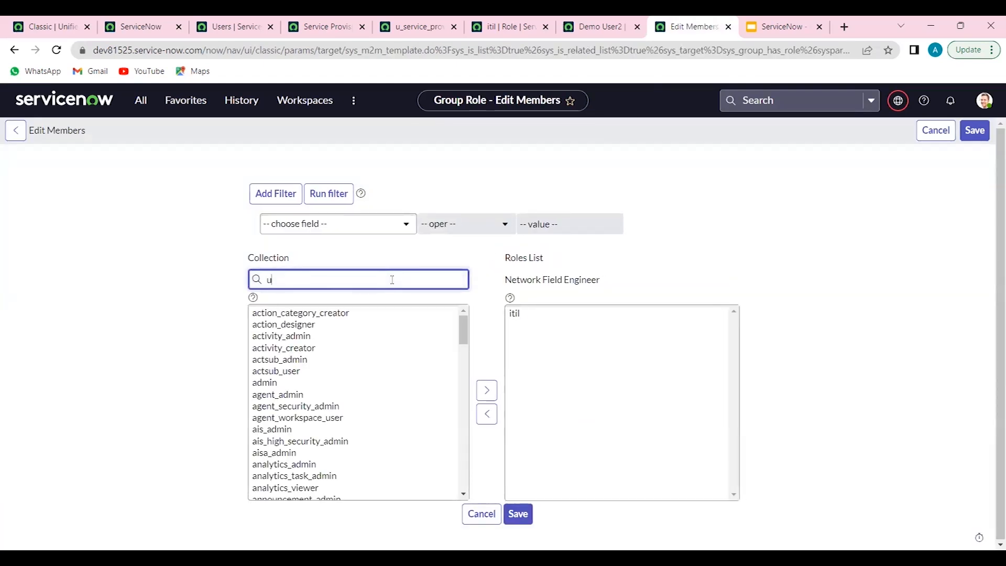
{"action": "left_click", "coordinate": [362, 315]}
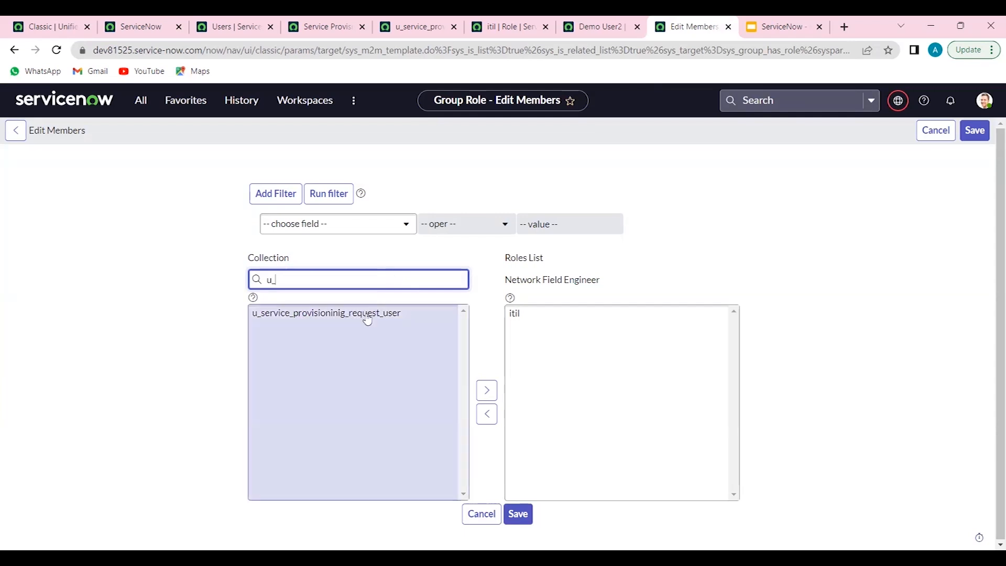
{"action": "double_click", "coordinate": [361, 314]}
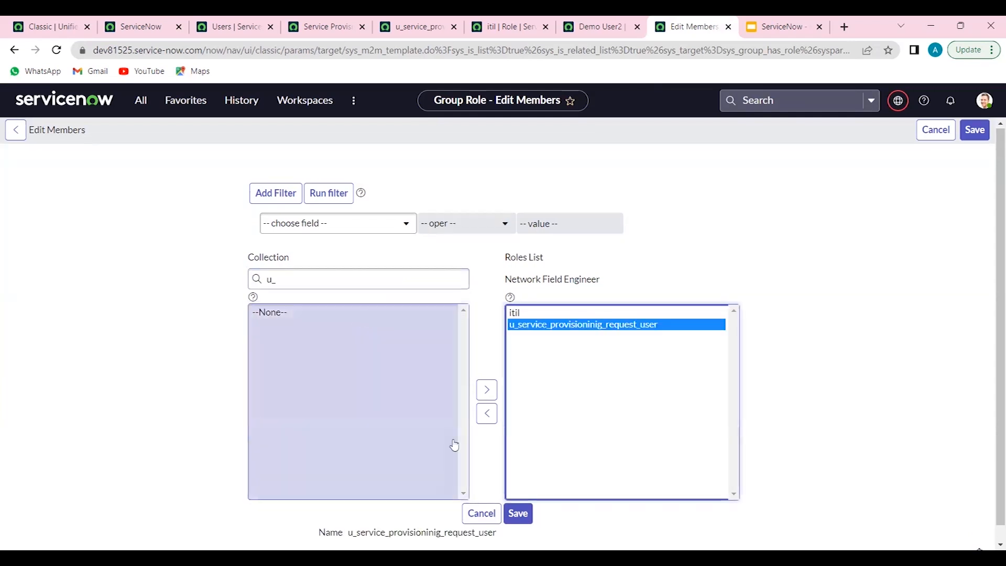
{"action": "left_click", "coordinate": [517, 518]}
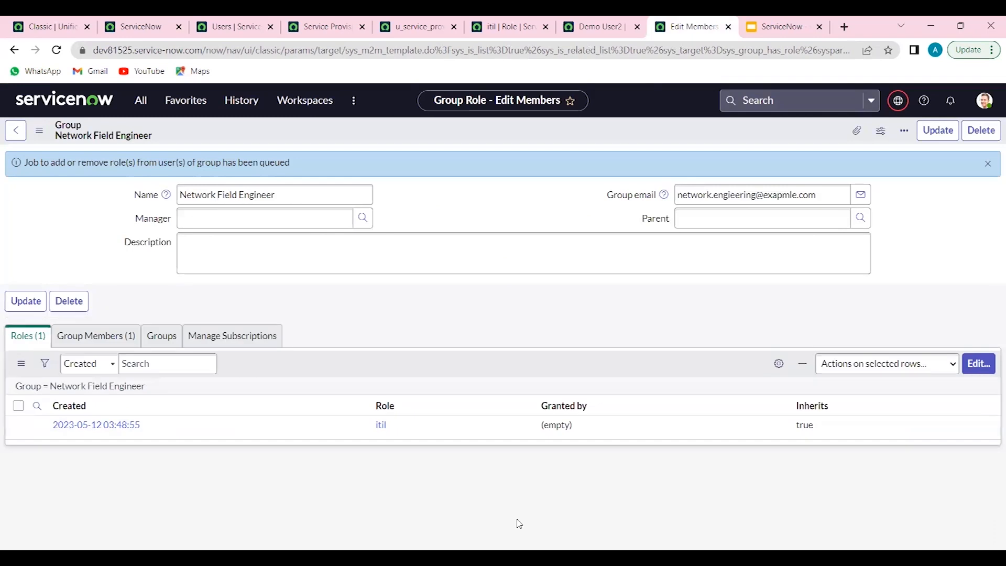
Close the duplicated tab and end the impersonation still shown in the first browser tab
{"action": "left_click", "coordinate": [149, 22]}
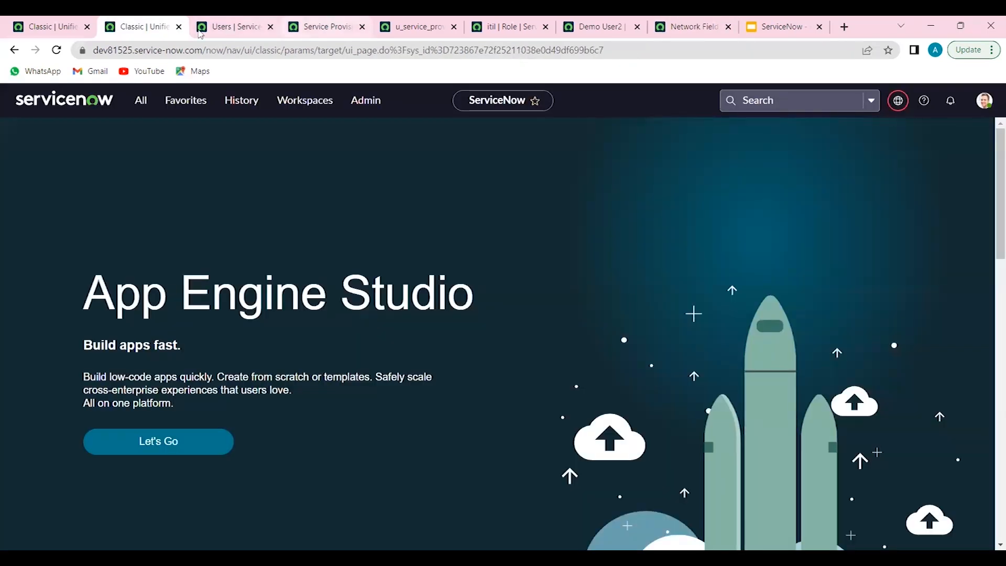
{"action": "left_click", "coordinate": [178, 28]}
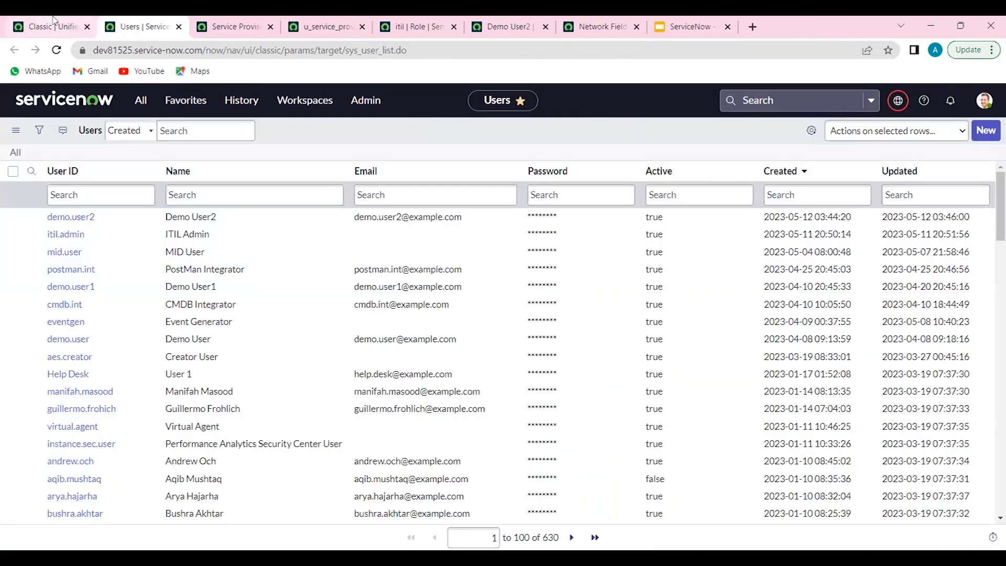
{"action": "left_click", "coordinate": [50, 26]}
{"action": "left_click", "coordinate": [983, 102]}
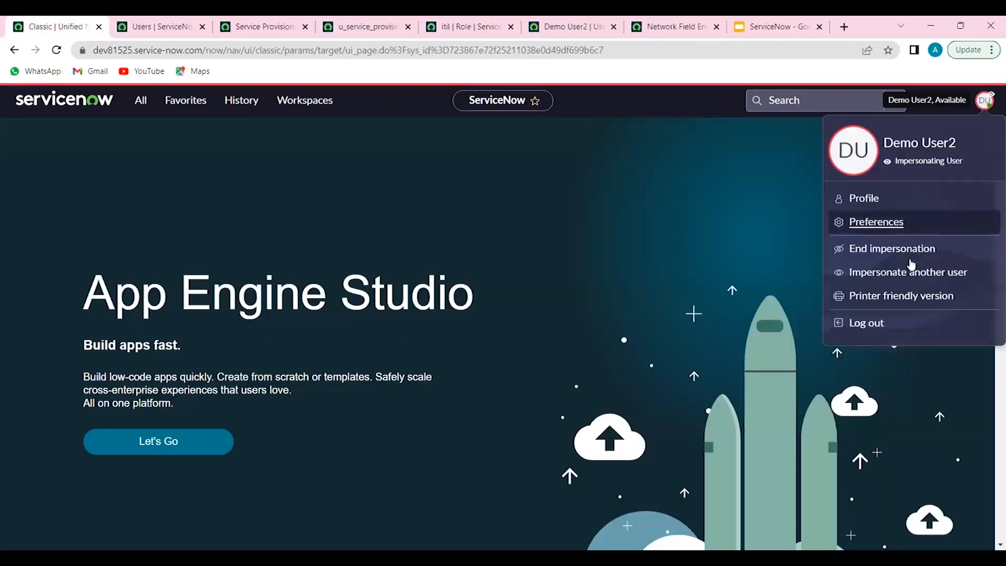
{"action": "left_click", "coordinate": [897, 250]}
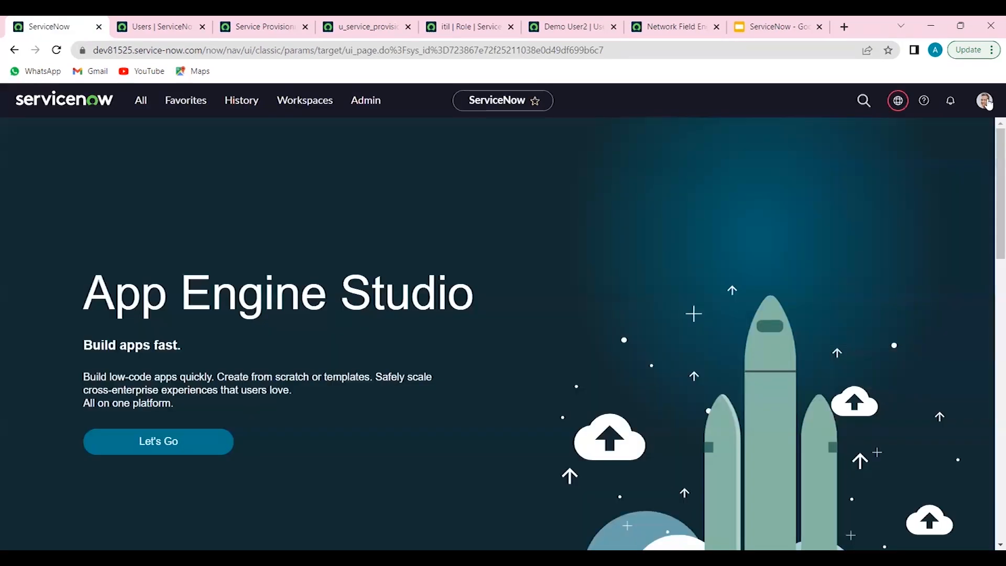
Reopen the Service Provisioninig Requests list from the history in the first browser tab and duplicate that tab
{"action": "left_click", "coordinate": [985, 101]}
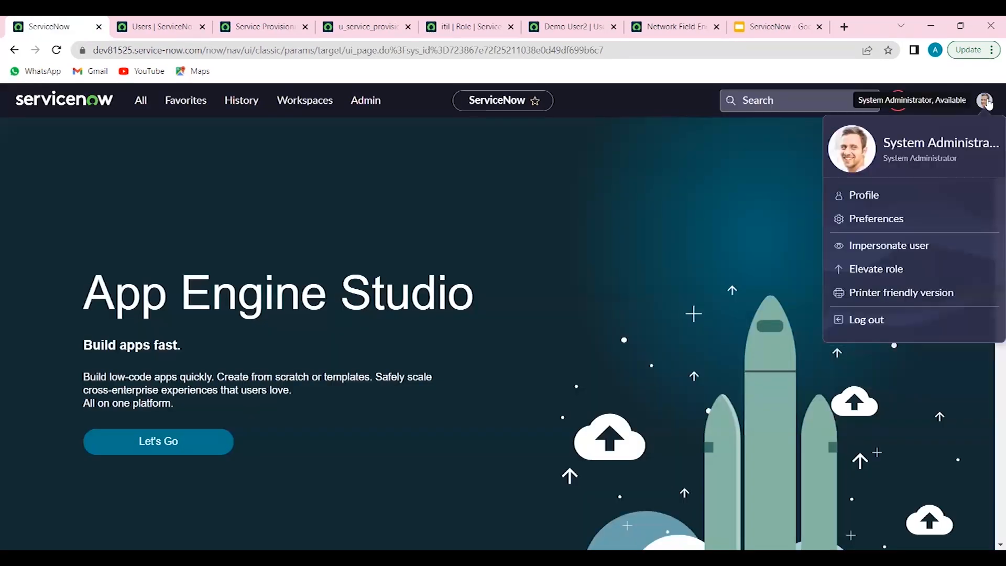
{"action": "left_click", "coordinate": [233, 104]}
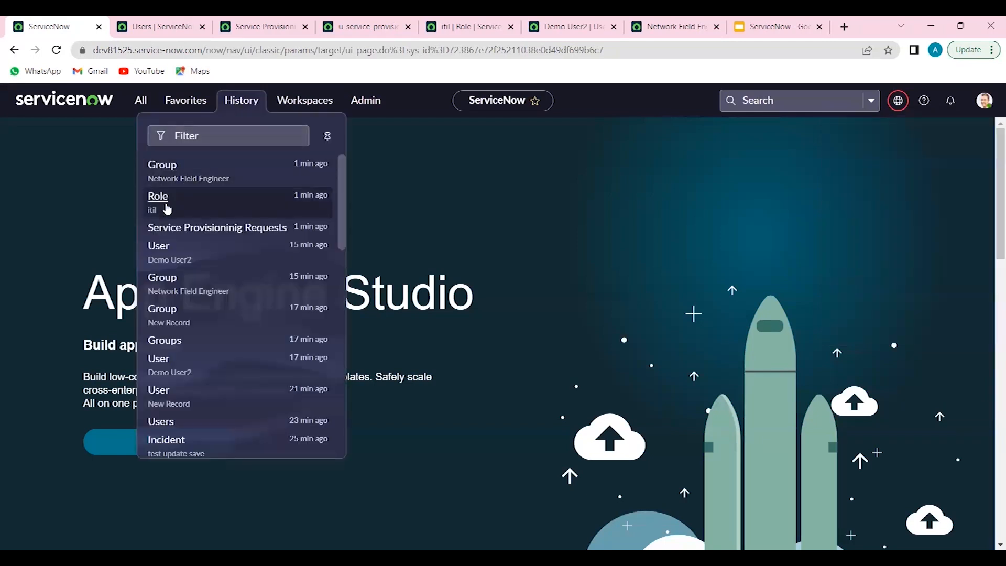
{"action": "left_click", "coordinate": [160, 231]}
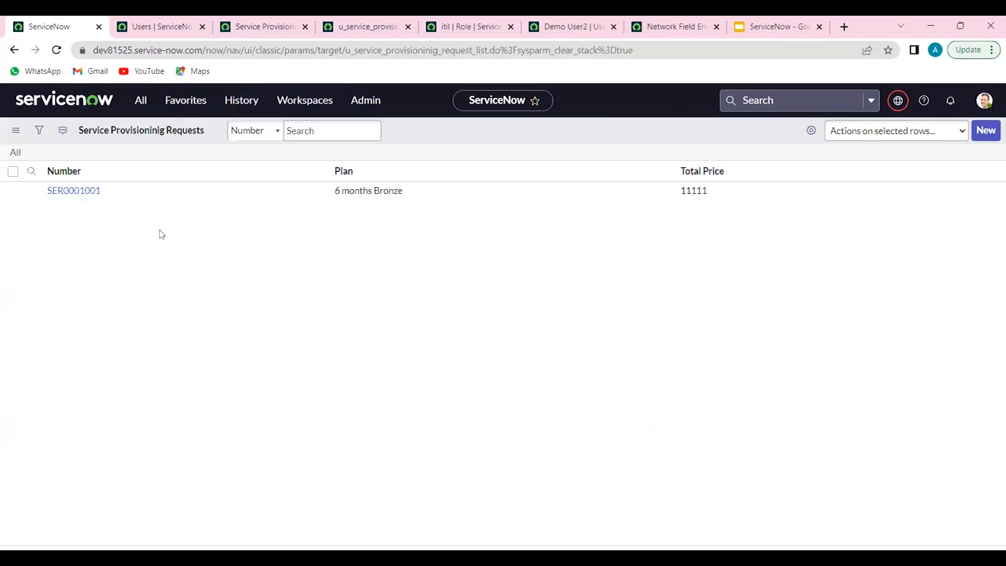
{"action": "right_click", "coordinate": [81, 19]}
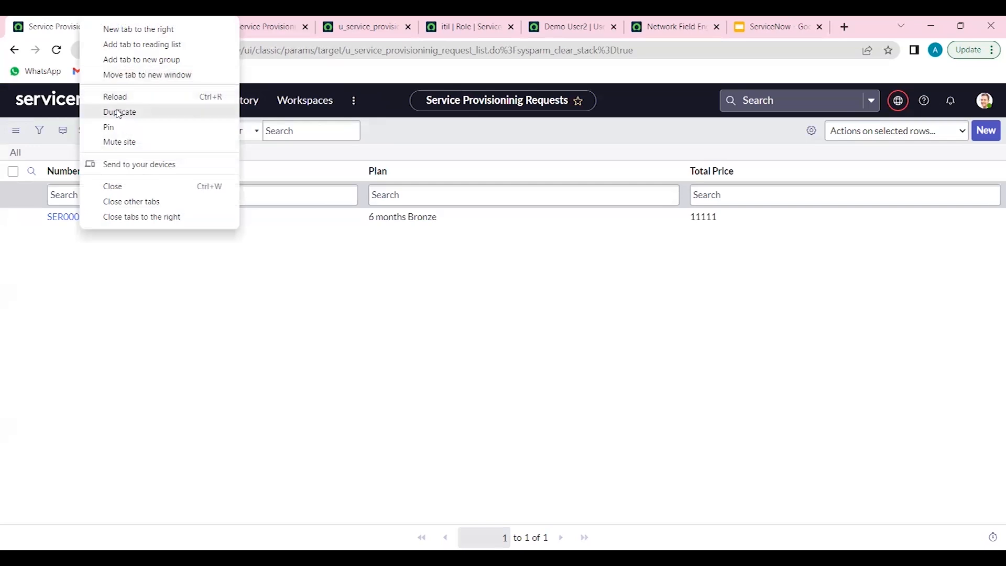
{"action": "left_click", "coordinate": [118, 112]}
{"action": "left_click", "coordinate": [66, 32]}
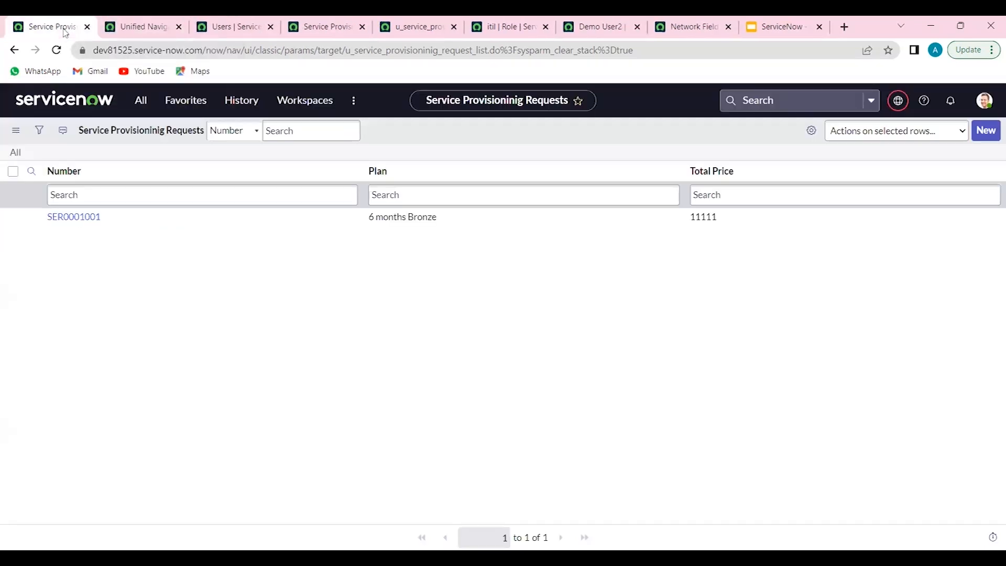
Impersonate the group's demo user from the first browser tab and reload the Service Provisioninig Requests list in the duplicated tab
{"action": "left_click", "coordinate": [984, 100]}
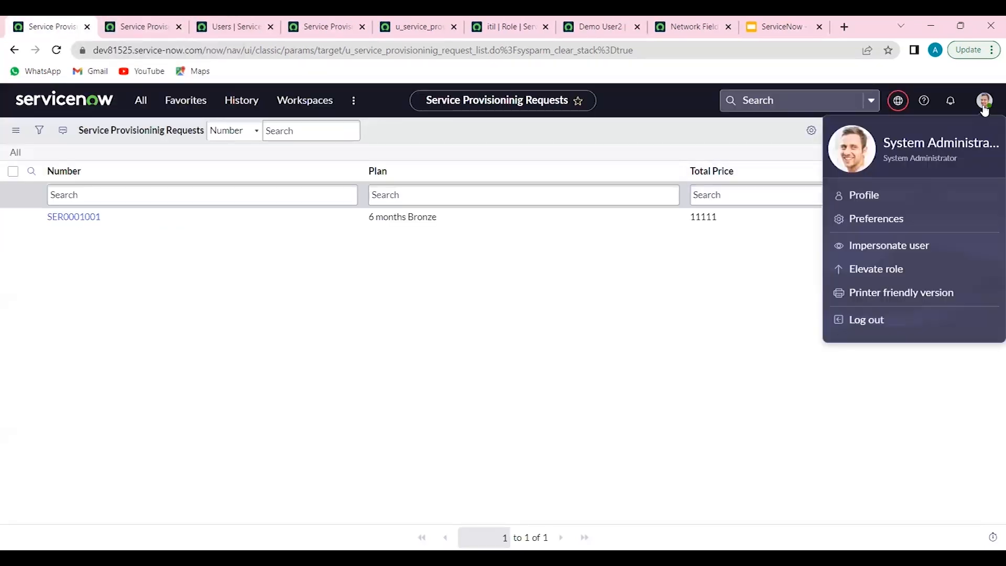
{"action": "left_click", "coordinate": [888, 249]}
{"action": "scroll", "coordinate": [512, 344], "scroll_direction": "down", "scroll_amount": 2}
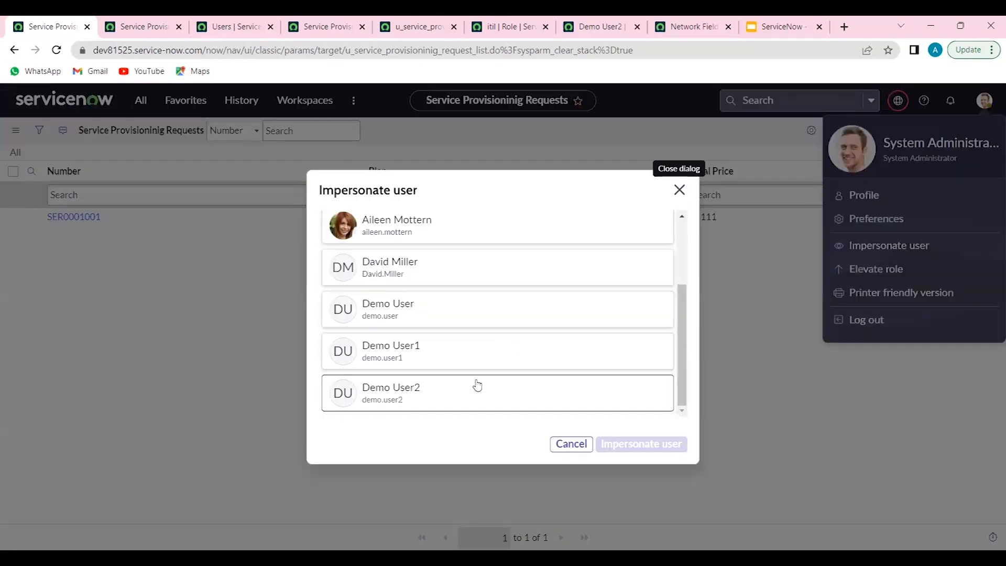
{"action": "left_click", "coordinate": [477, 386]}
{"action": "left_click", "coordinate": [626, 445]}
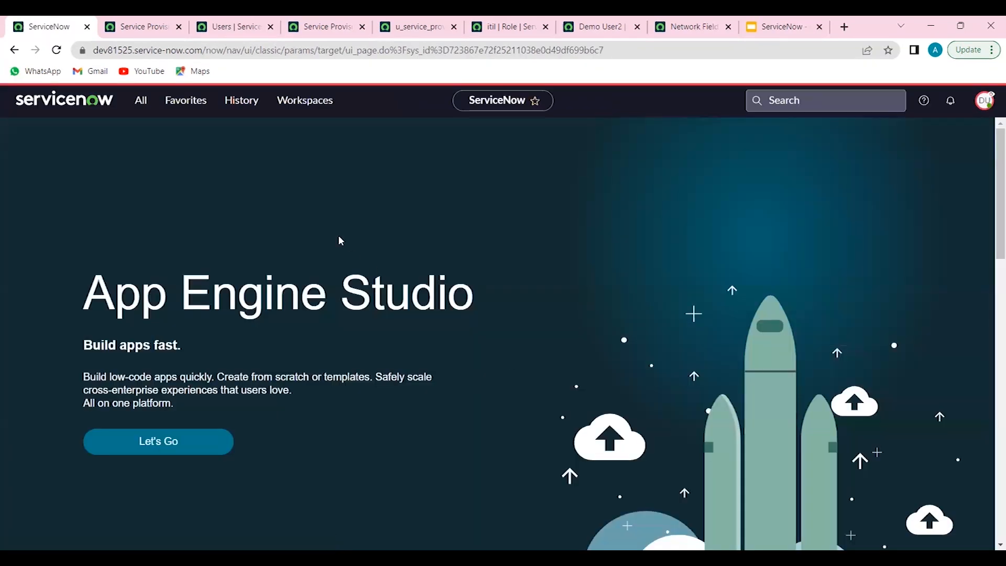
{"action": "left_click", "coordinate": [138, 29]}
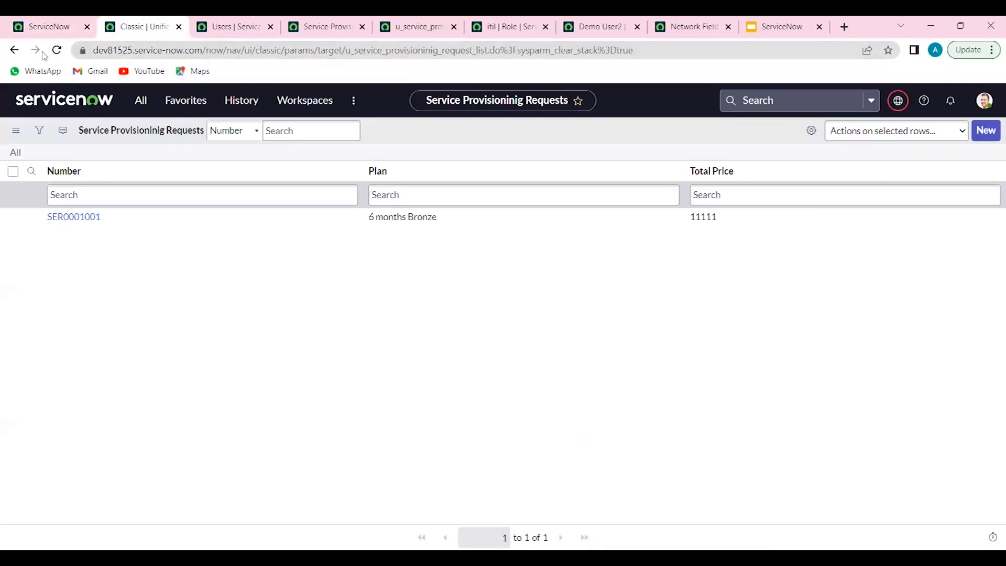
{"action": "left_click", "coordinate": [56, 51]}
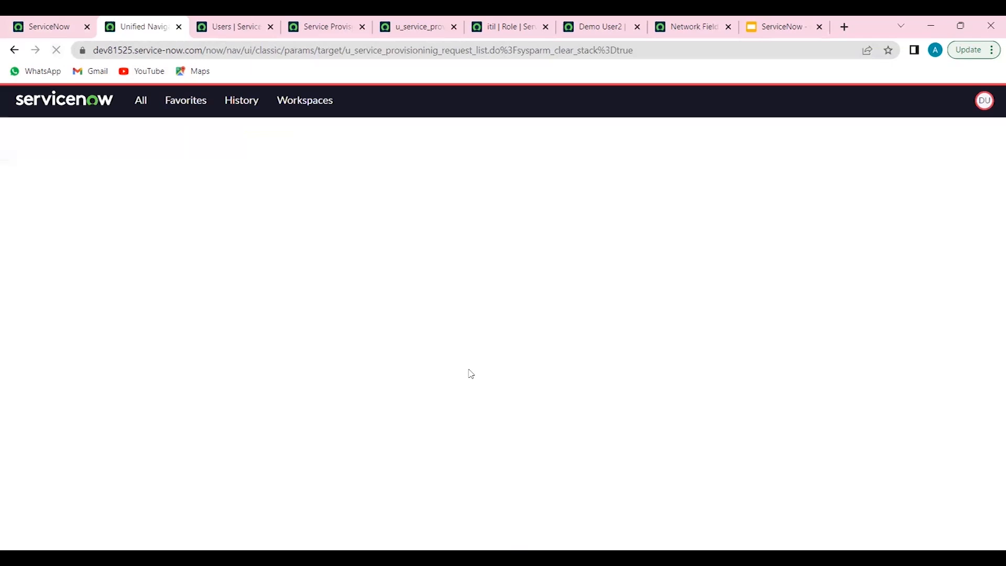
Submit a new service provisioning request with blank plan and price, and update the existing 6 months Bronze request without changing its fields
{"action": "left_click", "coordinate": [983, 131]}
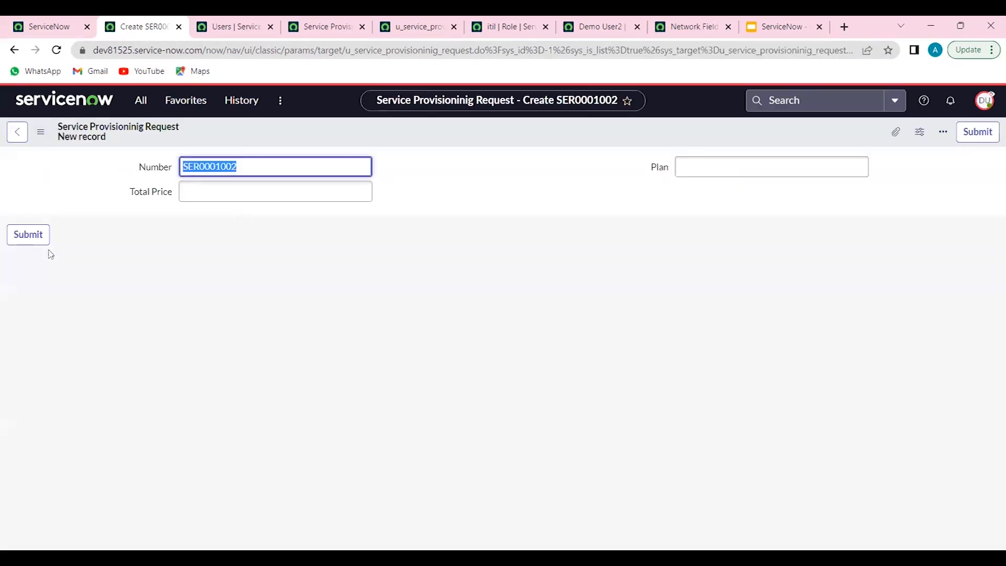
{"action": "left_click", "coordinate": [30, 237]}
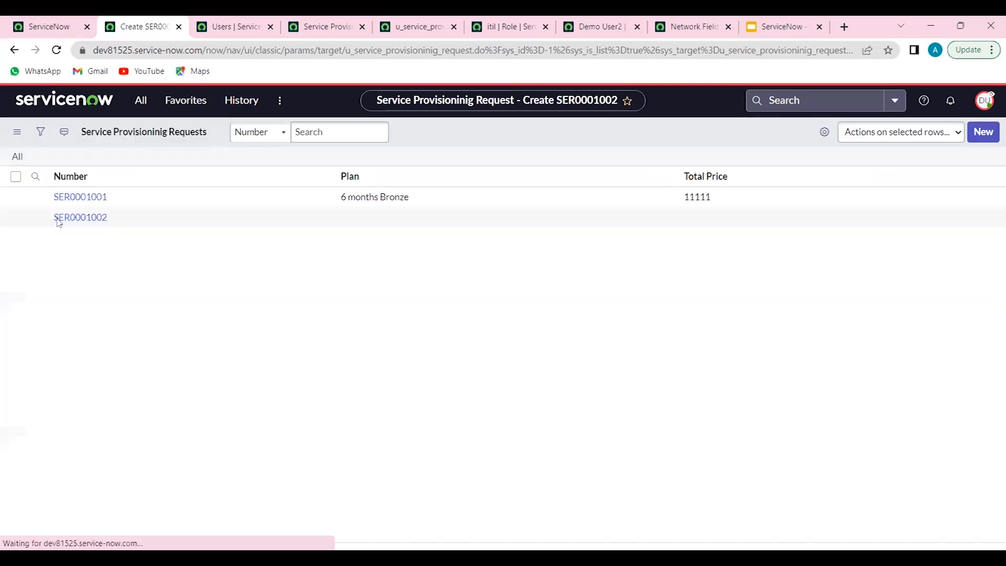
{"action": "left_click", "coordinate": [75, 200]}
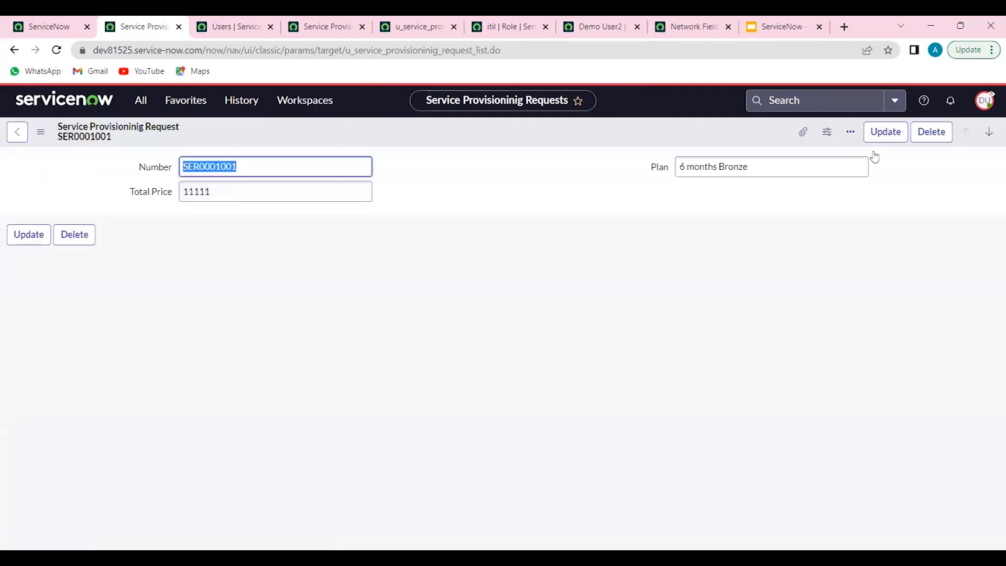
{"action": "left_click", "coordinate": [886, 133]}
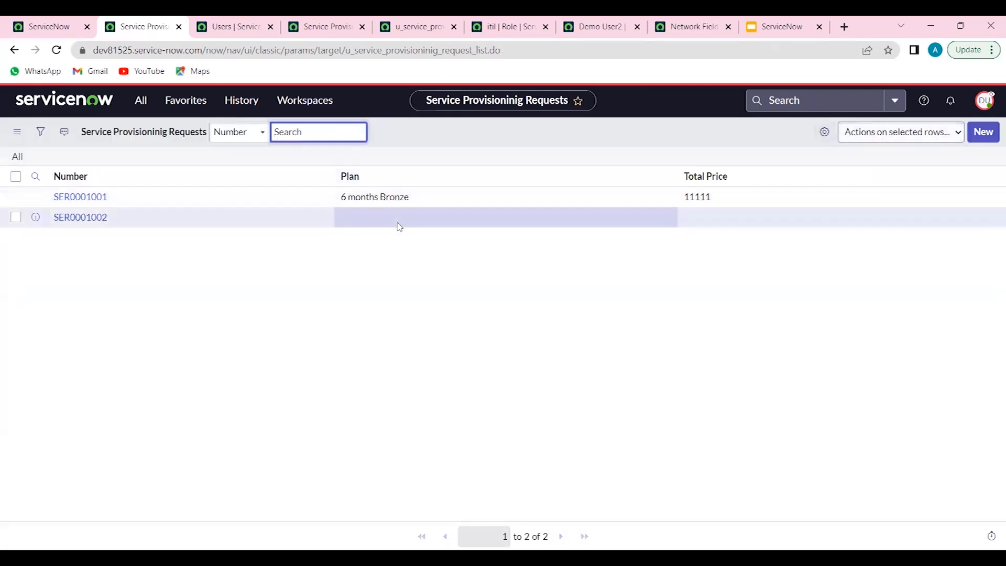
Open the blank service provisioning request and delete it as the impersonated user
{"action": "left_click", "coordinate": [87, 227]}
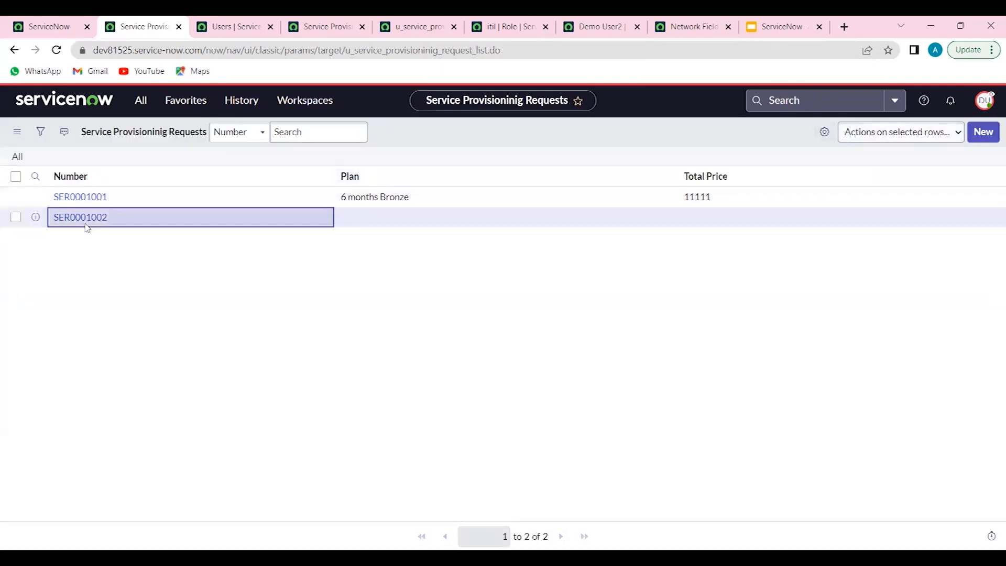
{"action": "left_click", "coordinate": [79, 218]}
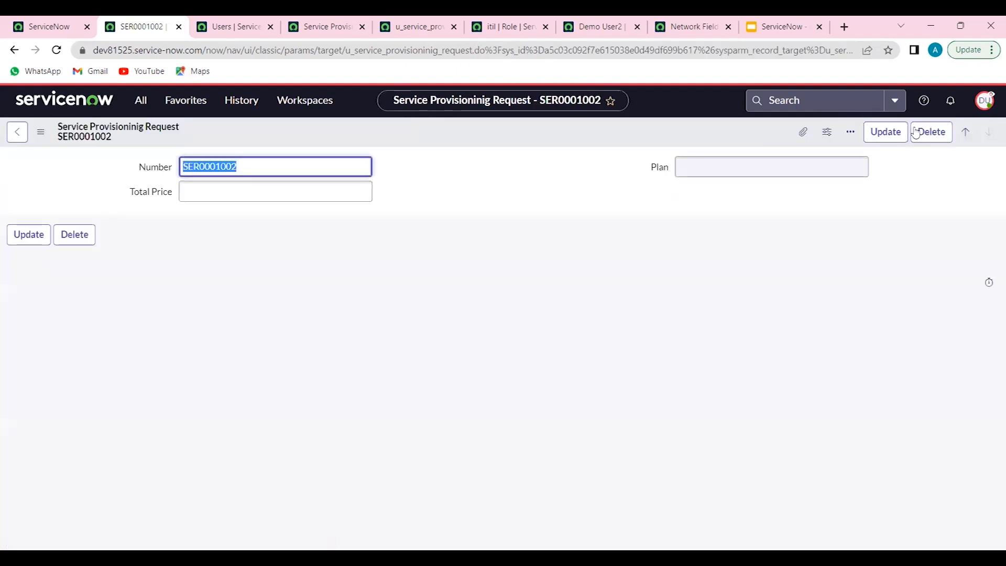
{"action": "left_click", "coordinate": [916, 132]}
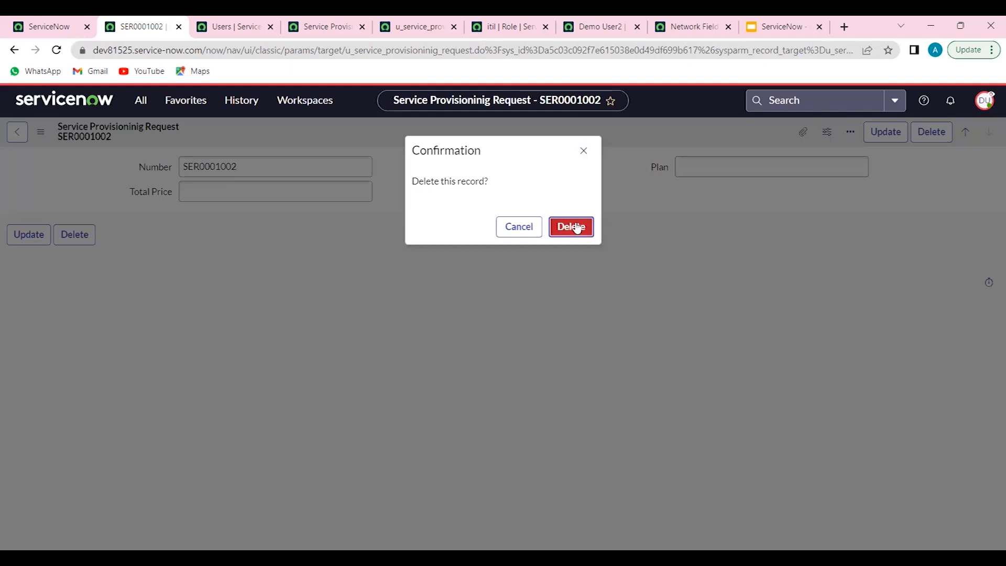
{"action": "left_click", "coordinate": [576, 226]}
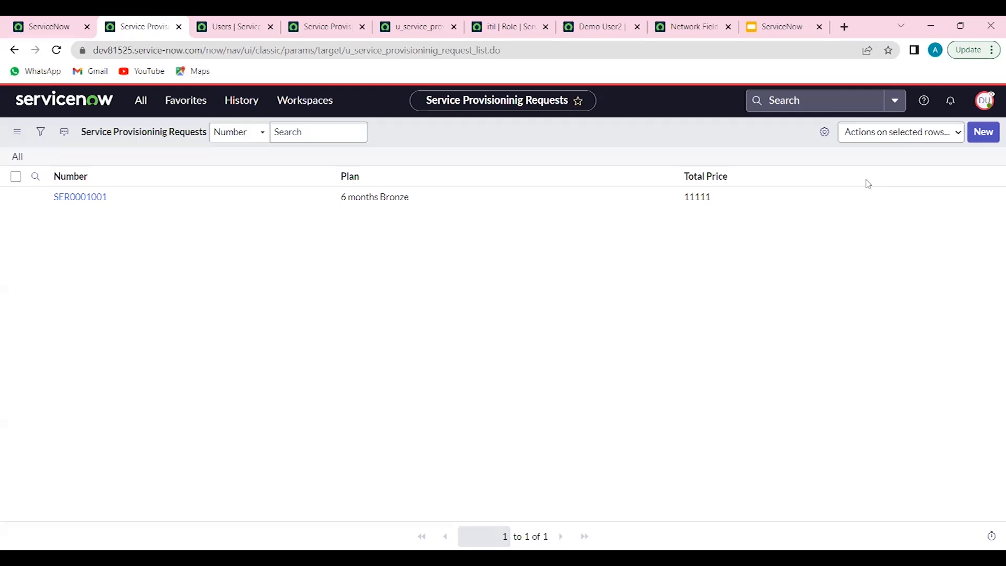
End the demo user's impersonation and elevate the administrator's session with the security_admin role
{"action": "left_click", "coordinate": [986, 105]}
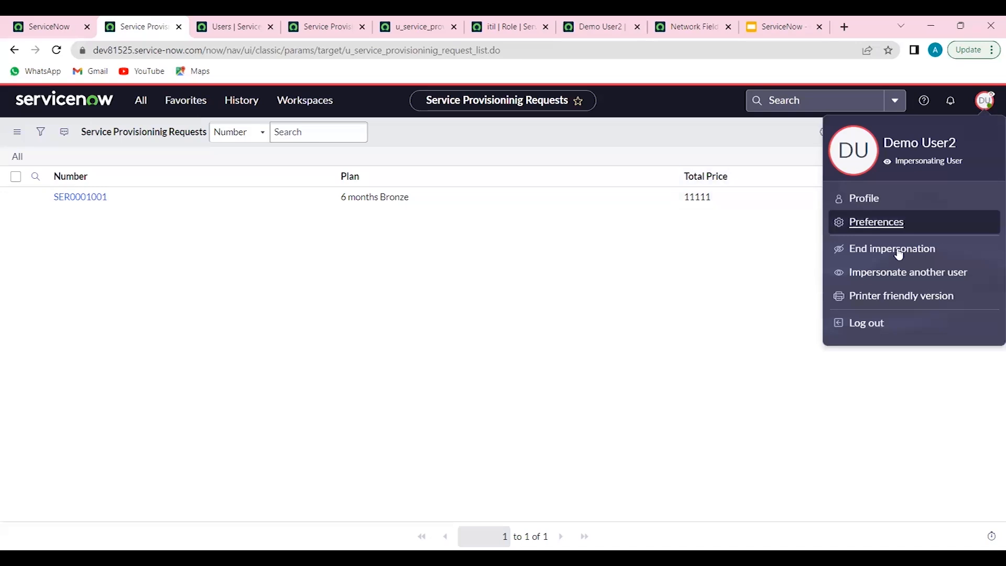
{"action": "left_click", "coordinate": [875, 252]}
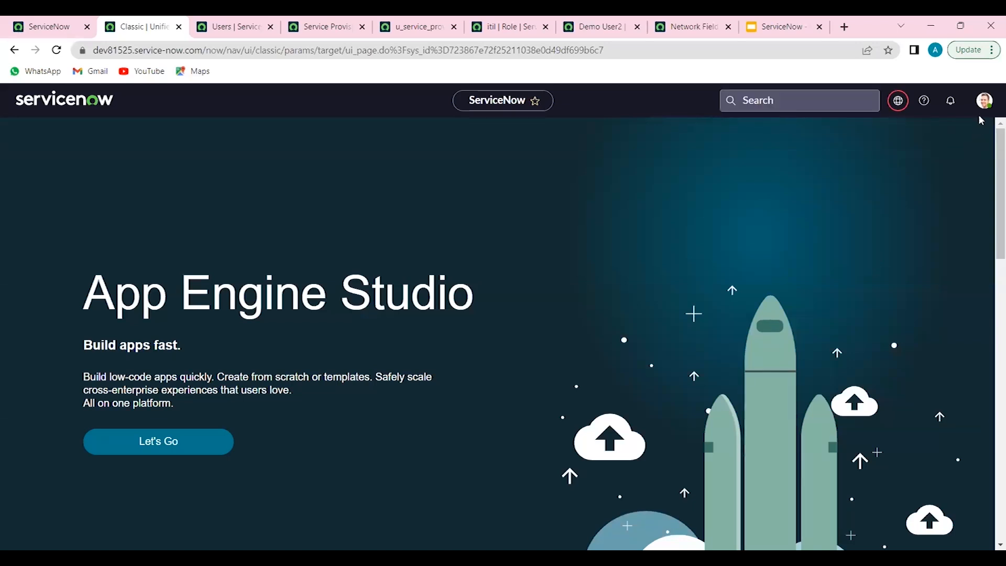
{"action": "left_click", "coordinate": [984, 101]}
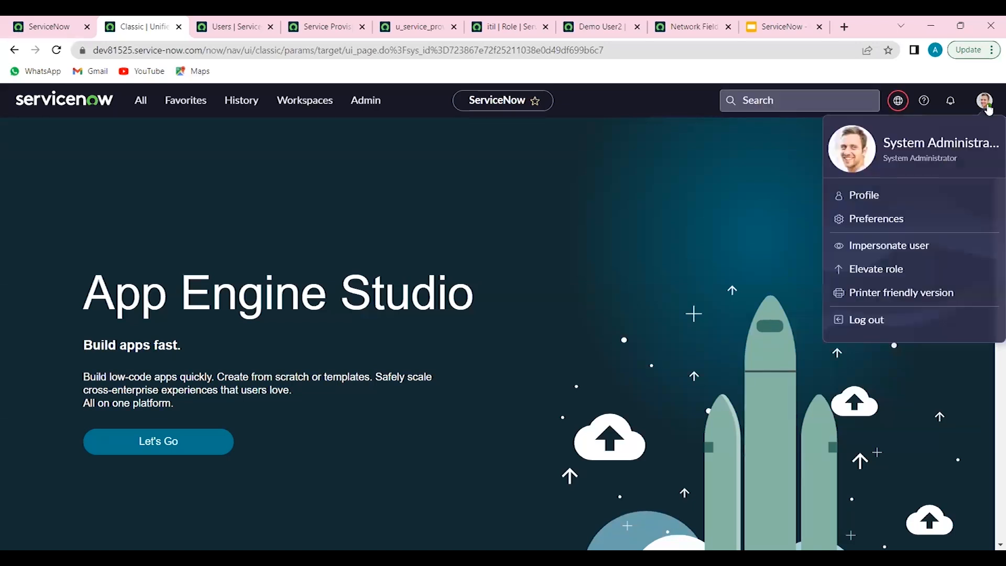
{"action": "left_click", "coordinate": [887, 270]}
{"action": "left_click", "coordinate": [380, 323]}
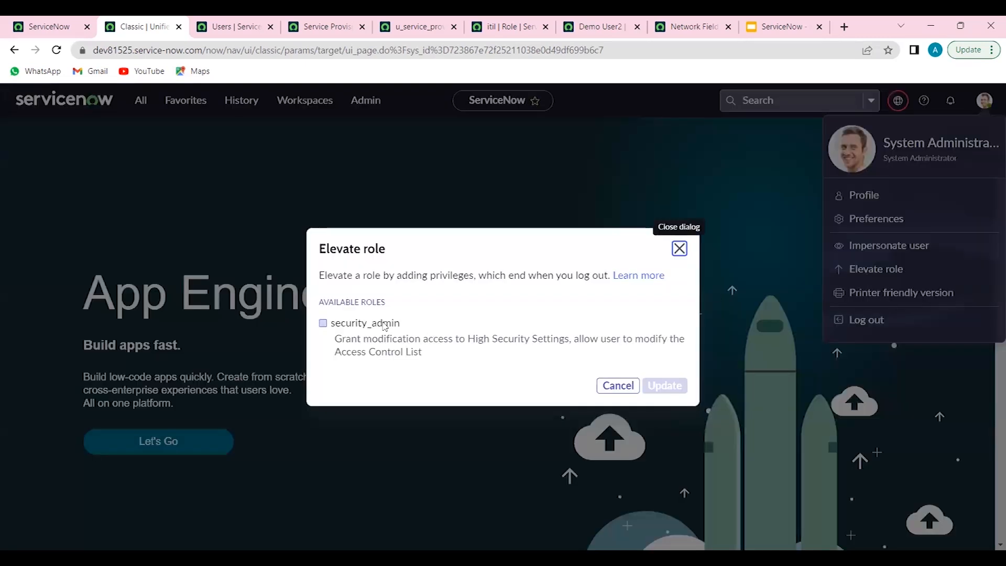
{"action": "left_click", "coordinate": [675, 386]}
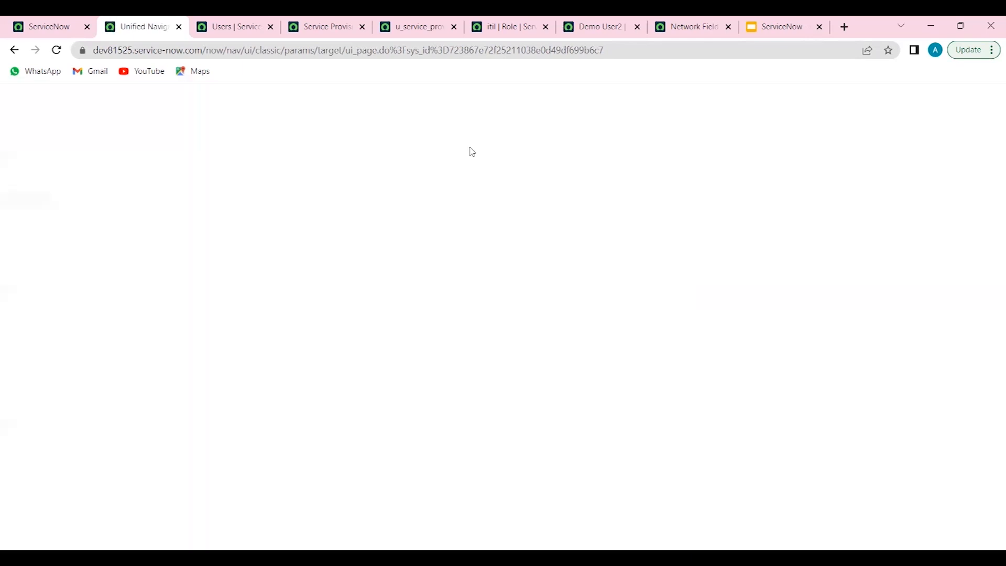
Reload the u_service_provisioninig_request create access control under the elevated role, and switch to the ServiceNow presentation in Google Slides
{"action": "left_click", "coordinate": [410, 31]}
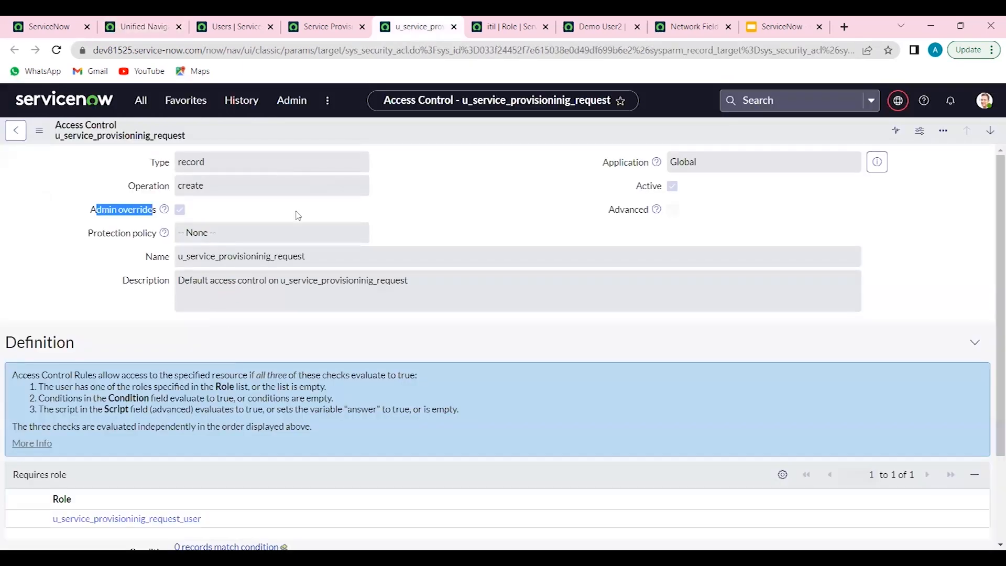
{"action": "left_click", "coordinate": [252, 209]}
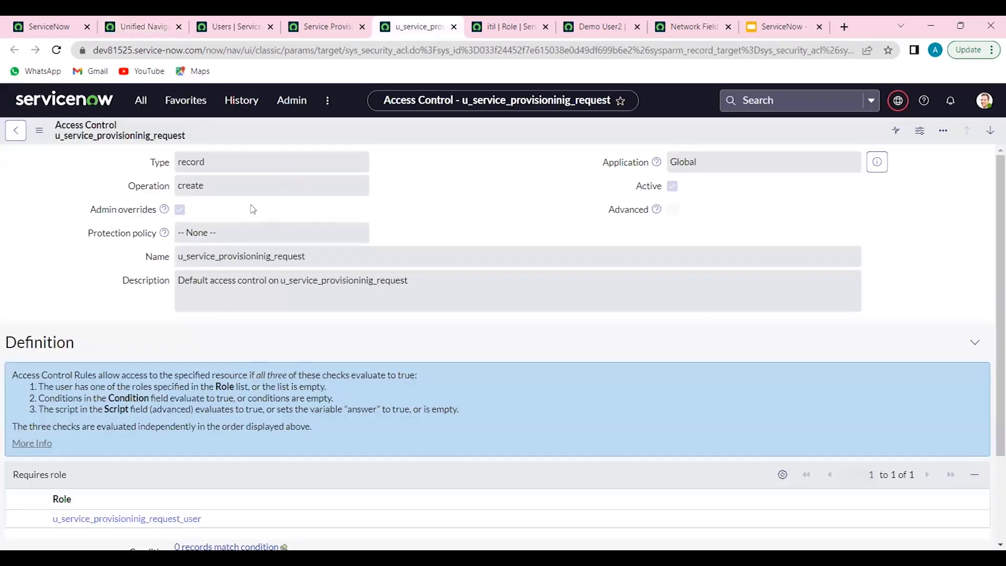
{"action": "left_click", "coordinate": [49, 54]}
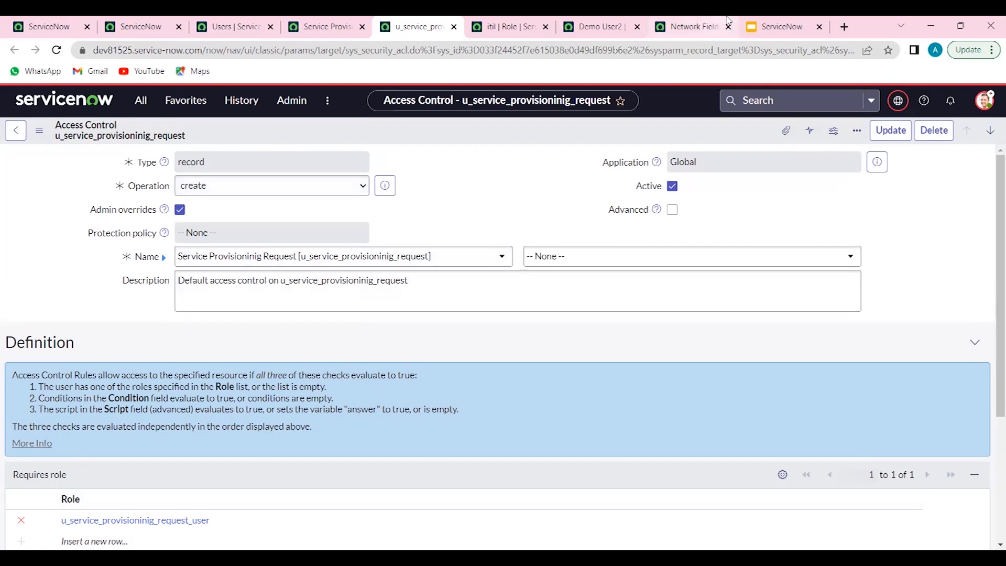
{"action": "left_click", "coordinate": [767, 28]}
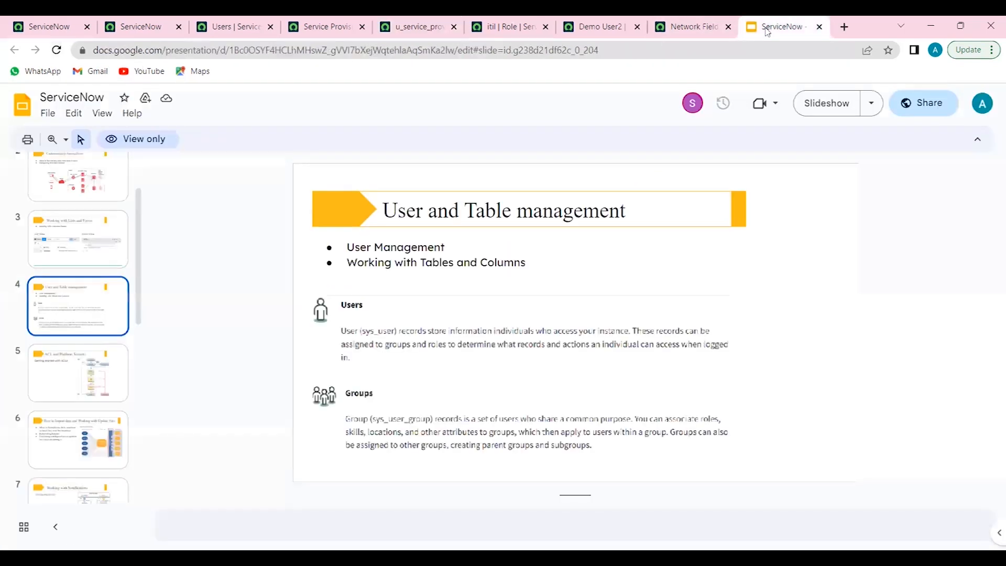